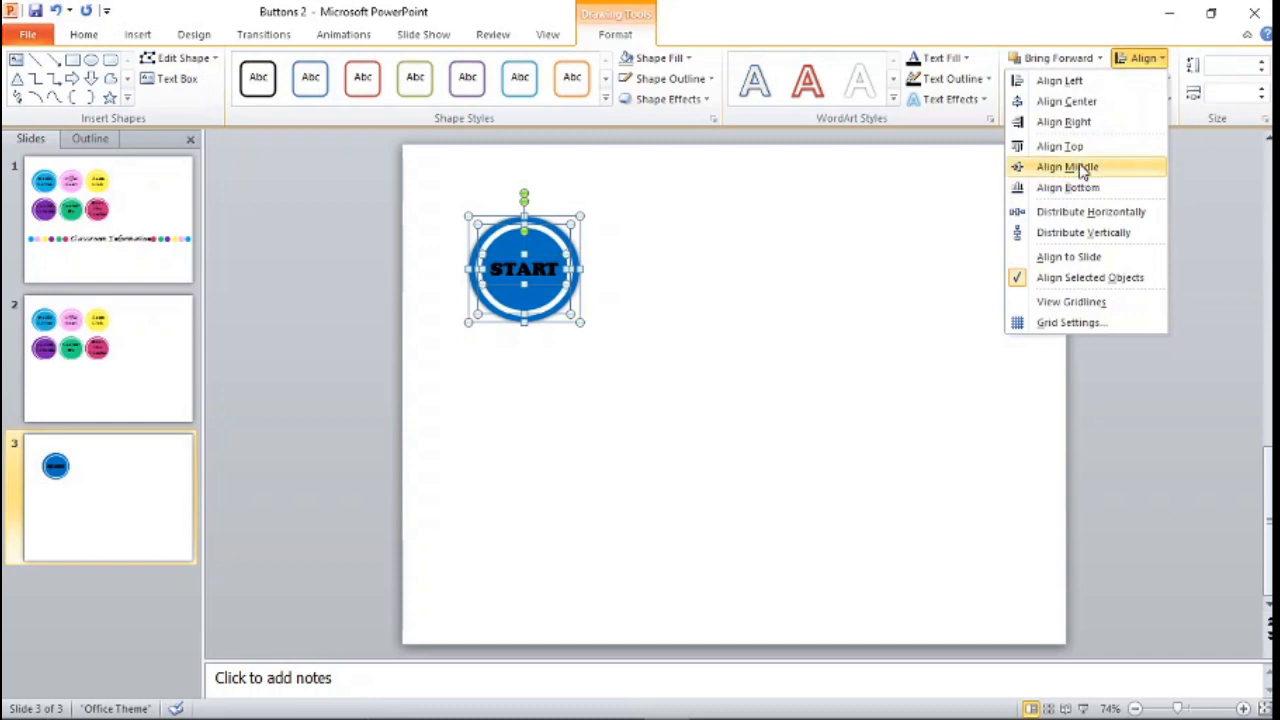
Group the outer circle, inner ring and START text of the blue button into one object
{"action": "left_click", "coordinate": [781, 324]}
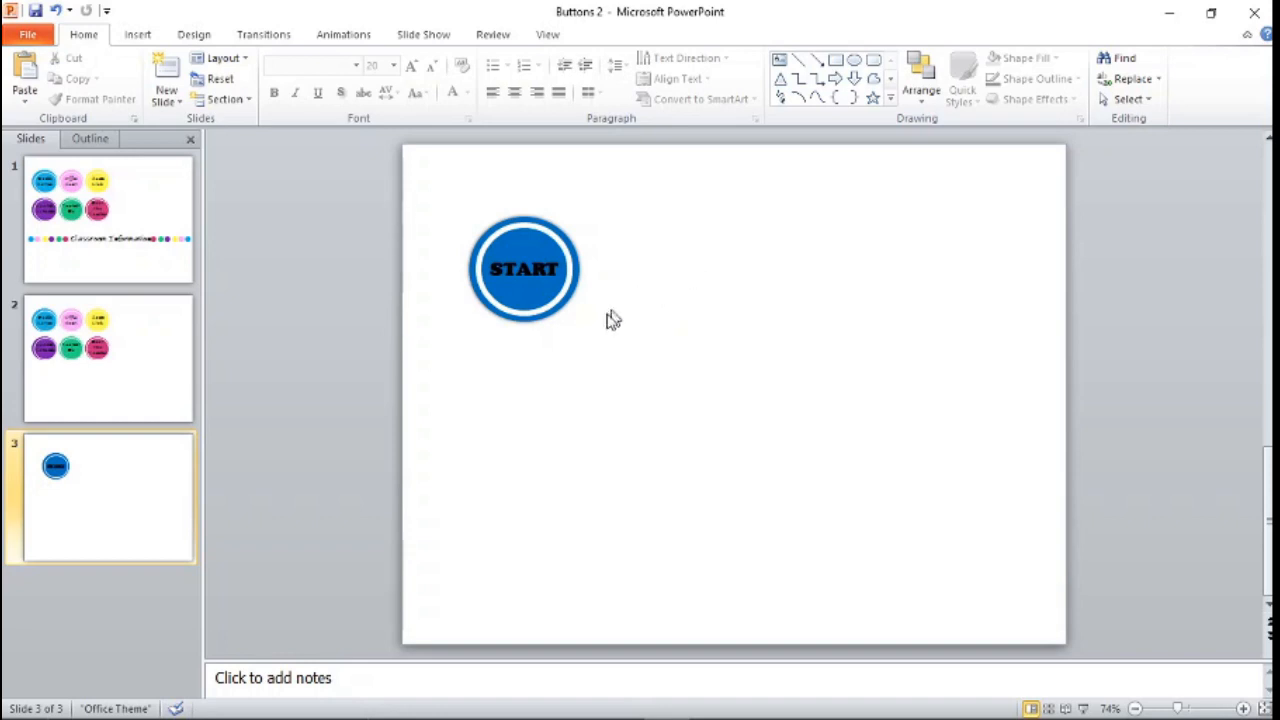
{"action": "left_click", "coordinate": [530, 262]}
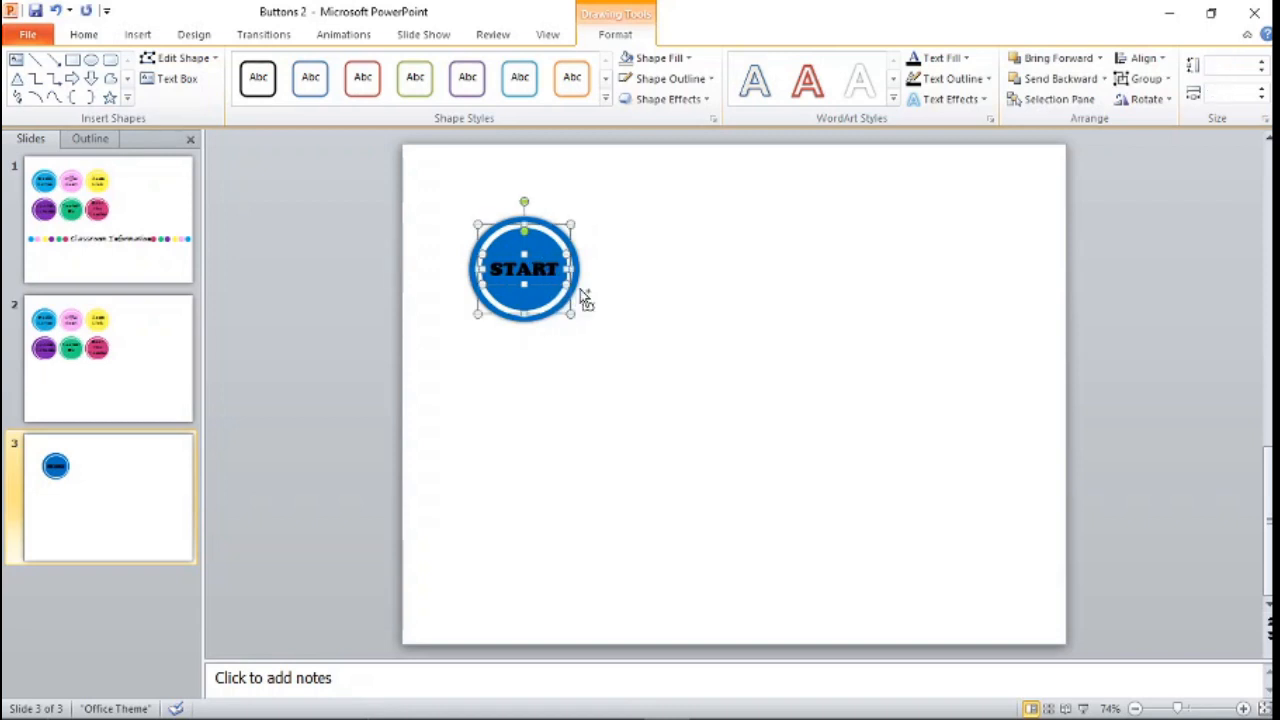
{"action": "left_click", "coordinate": [580, 290]}
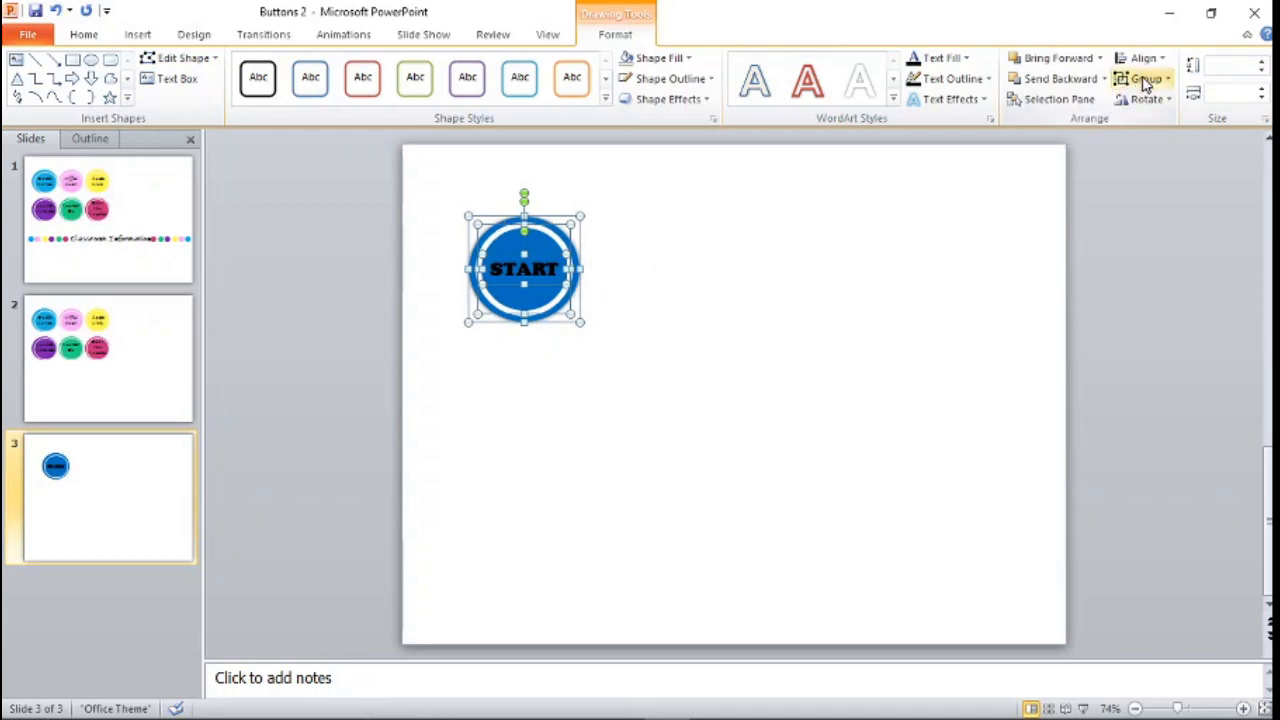
{"action": "left_click", "coordinate": [1146, 80]}
{"action": "left_click", "coordinate": [1122, 103]}
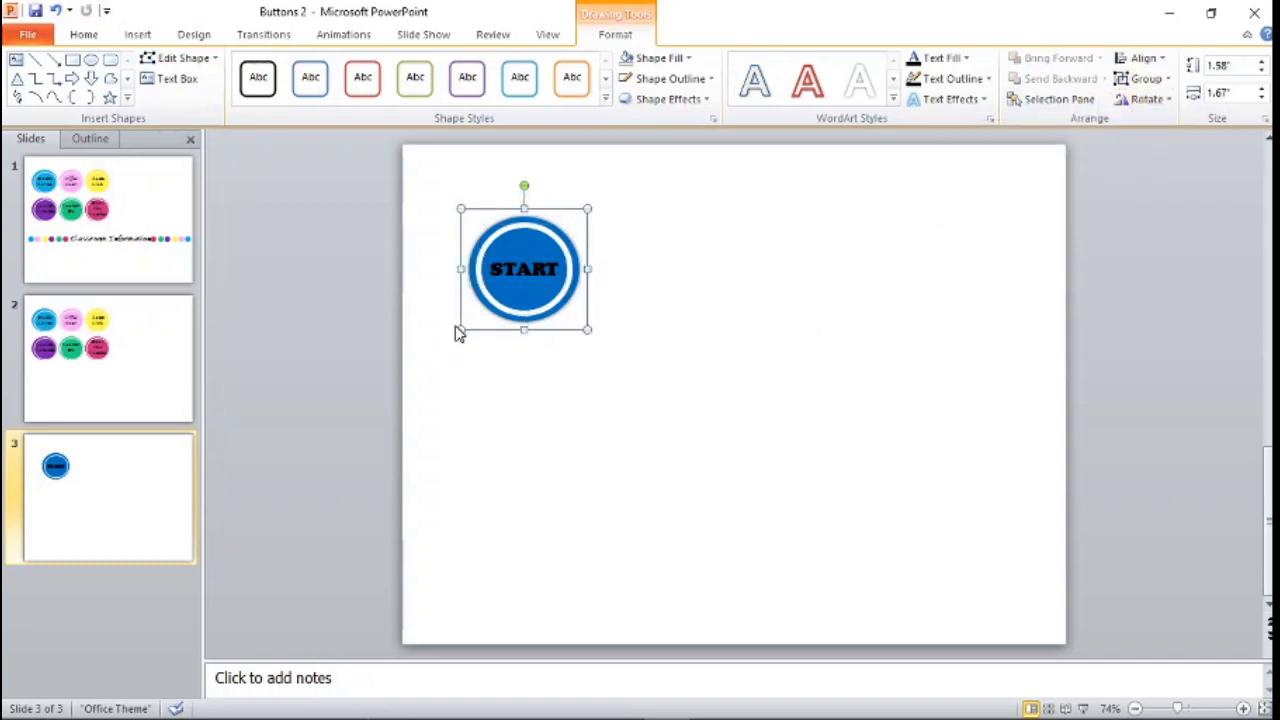
Save the grouped button as a PNG picture named START in the Schoology Buttons folder
{"action": "right_click", "coordinate": [575, 334]}
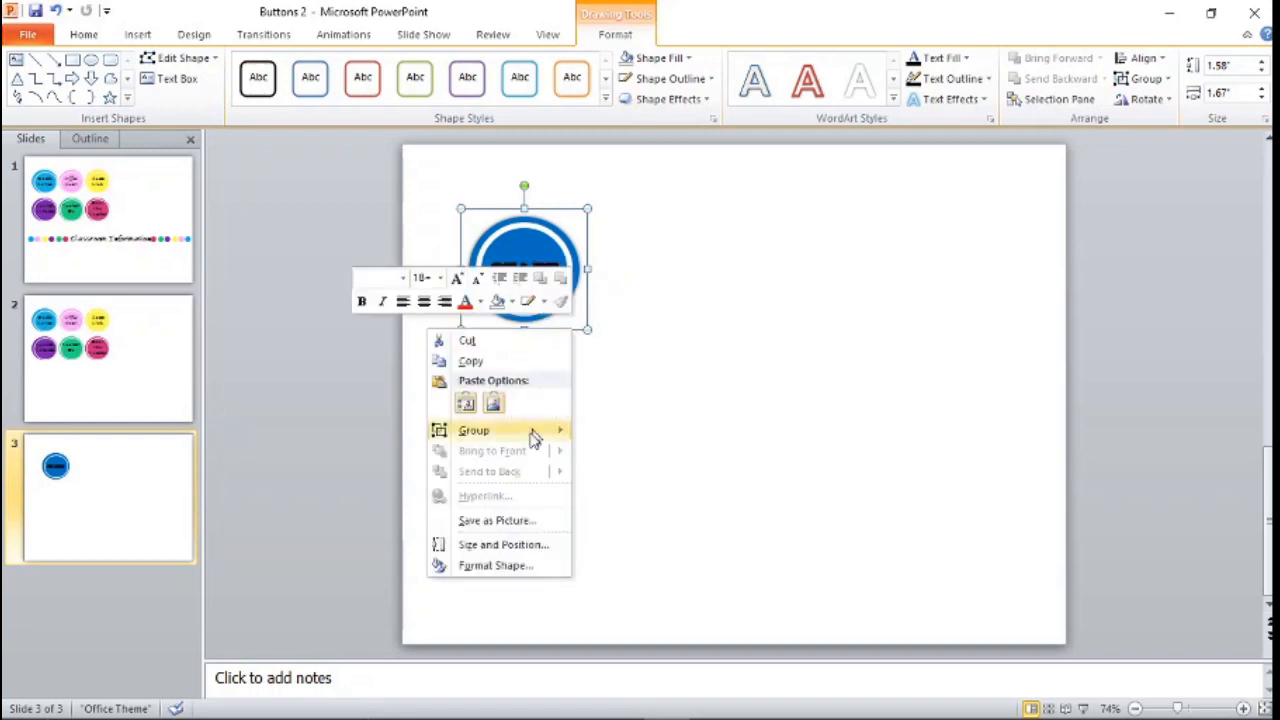
{"action": "left_click", "coordinate": [515, 522]}
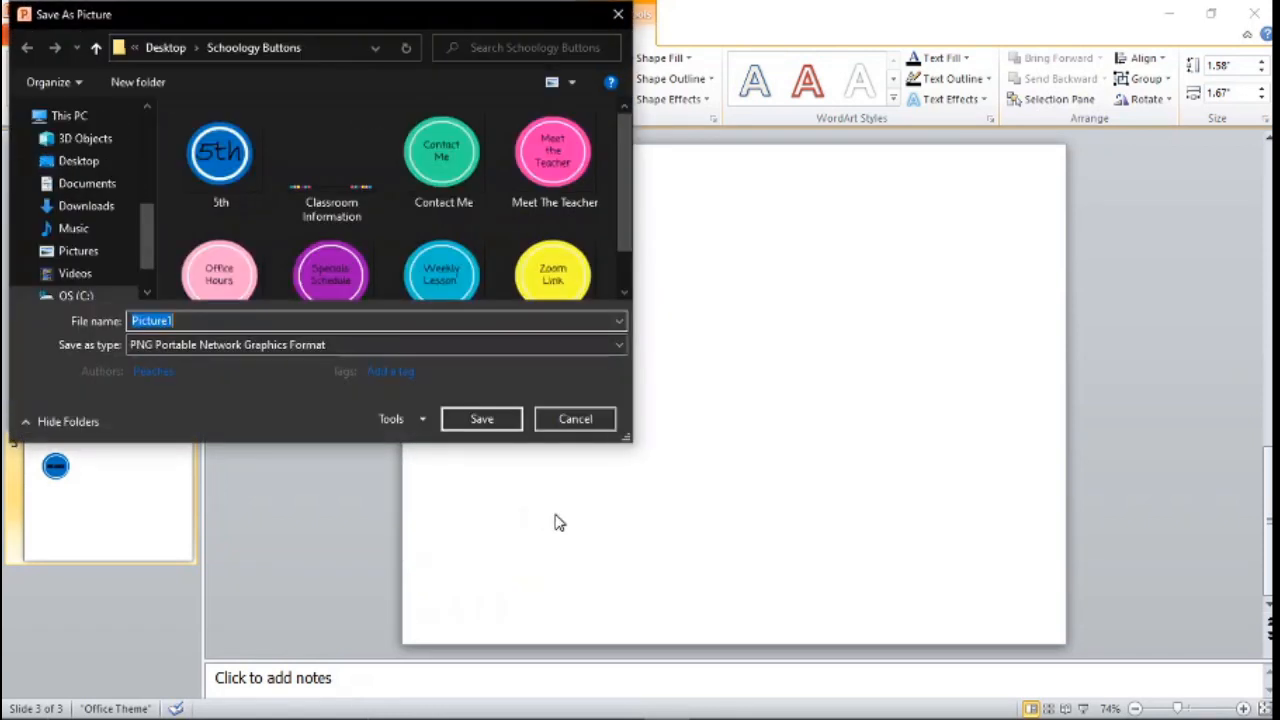
{"action": "type", "text": "START"}
{"action": "key", "text": "Return"}
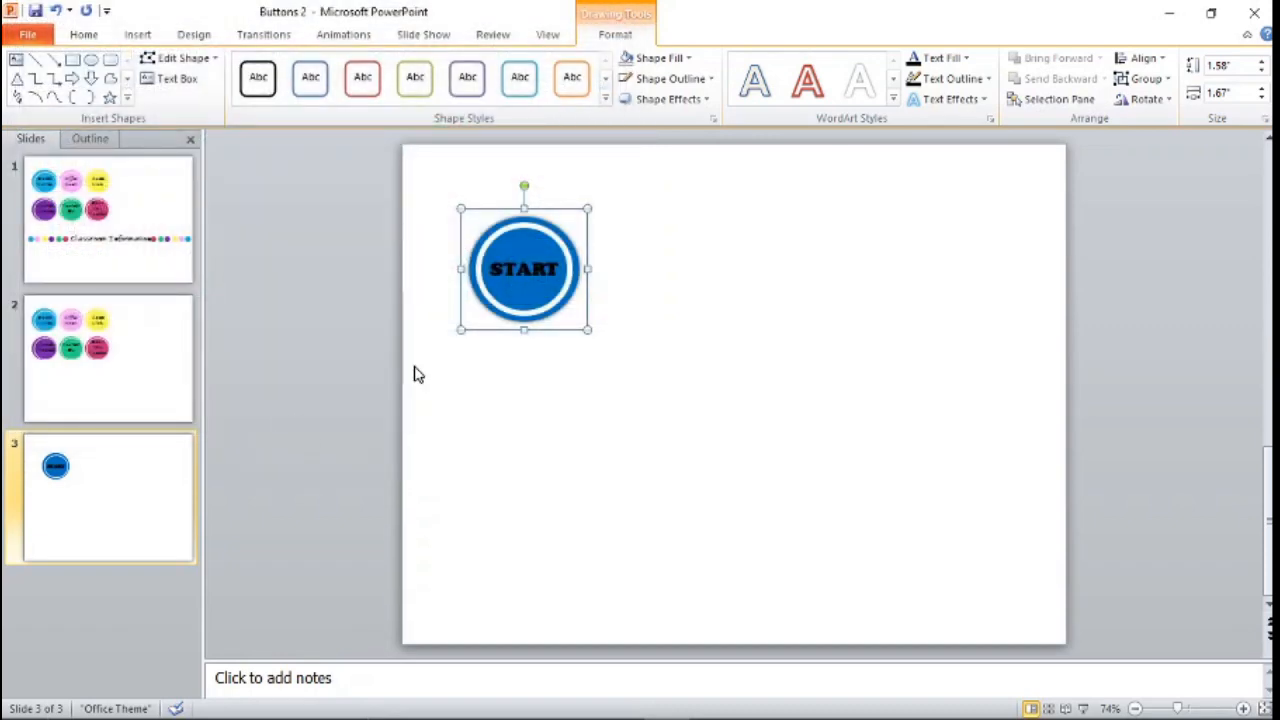
{"action": "left_click", "coordinate": [572, 396]}
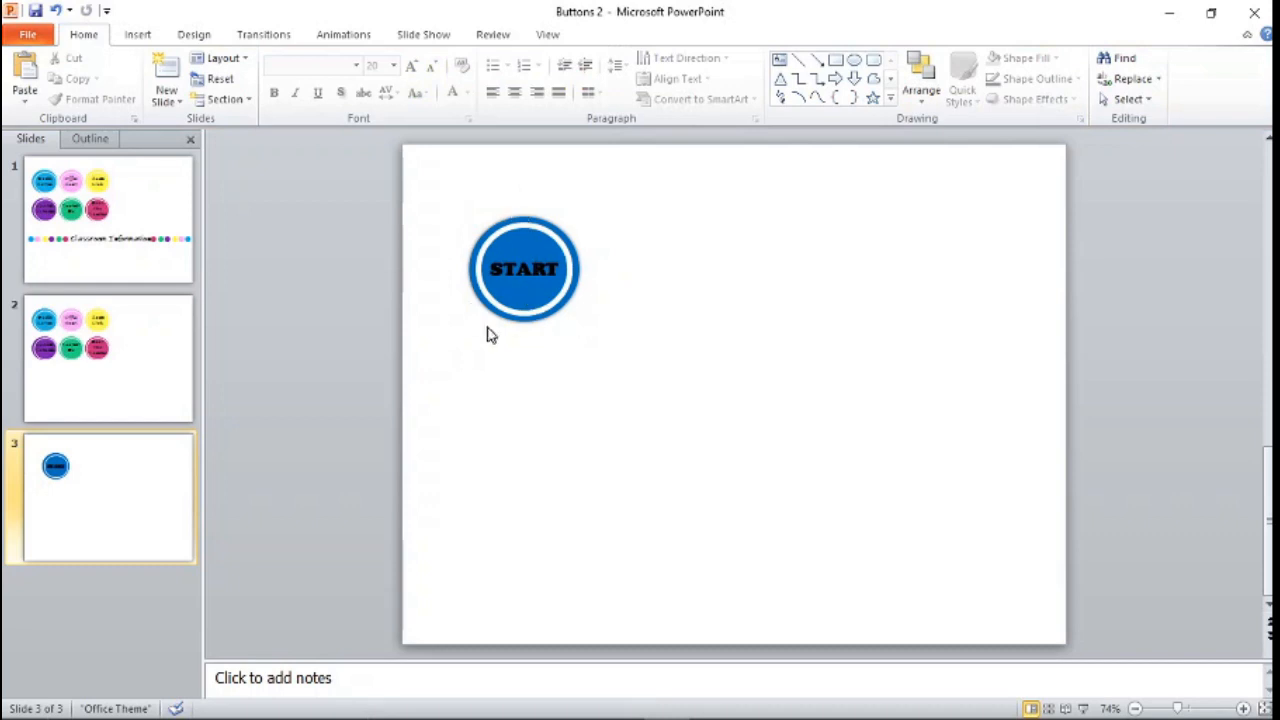
{"action": "left_click", "coordinate": [514, 286]}
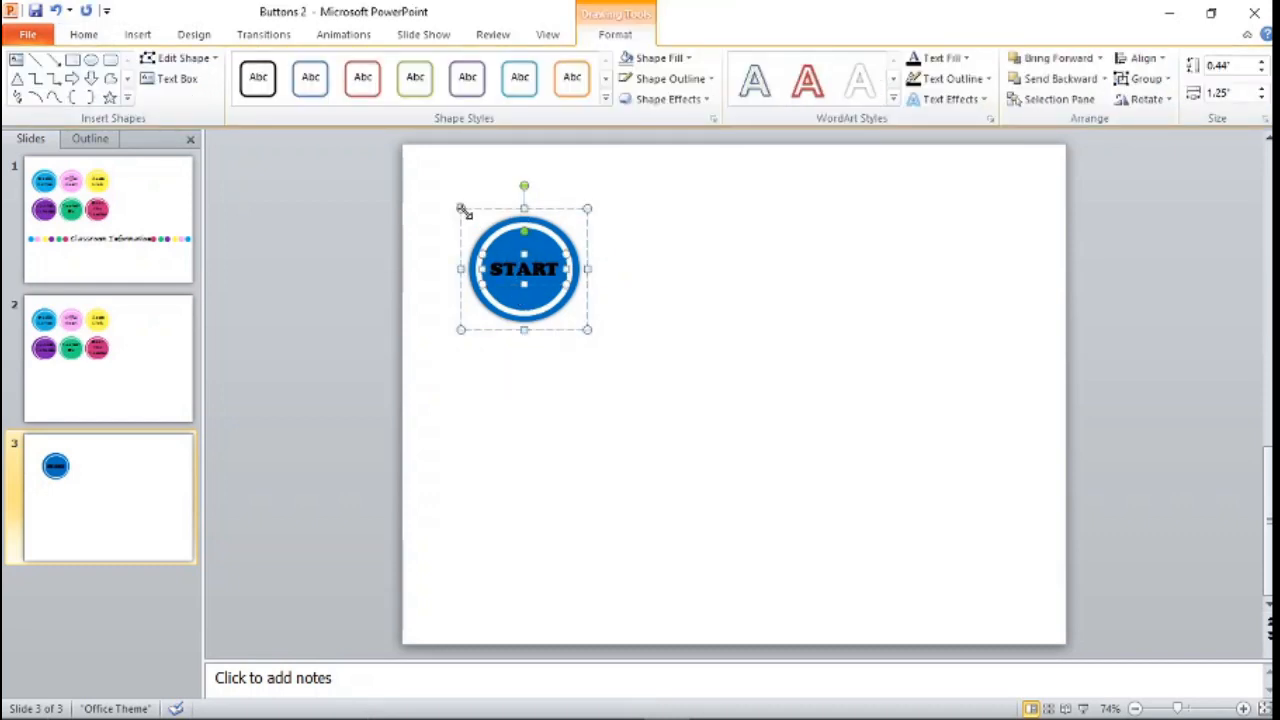
{"action": "left_click", "coordinate": [594, 392]}
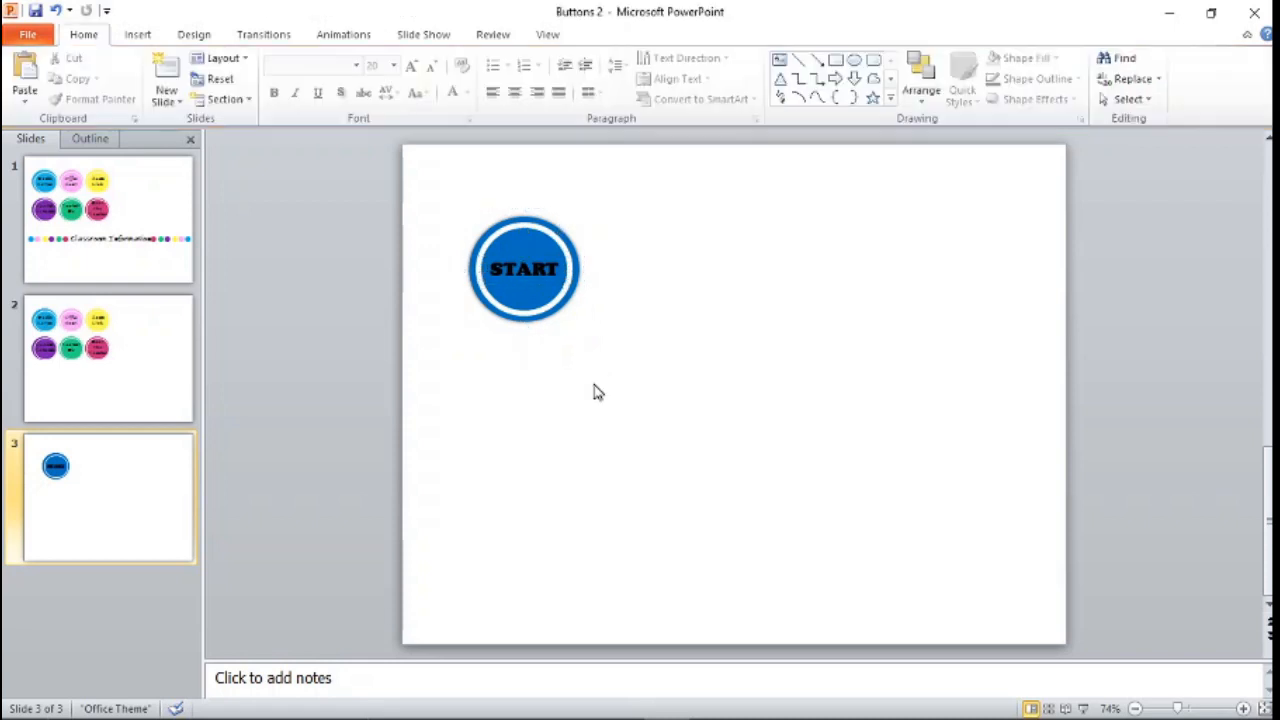
{"action": "left_click", "coordinate": [545, 302]}
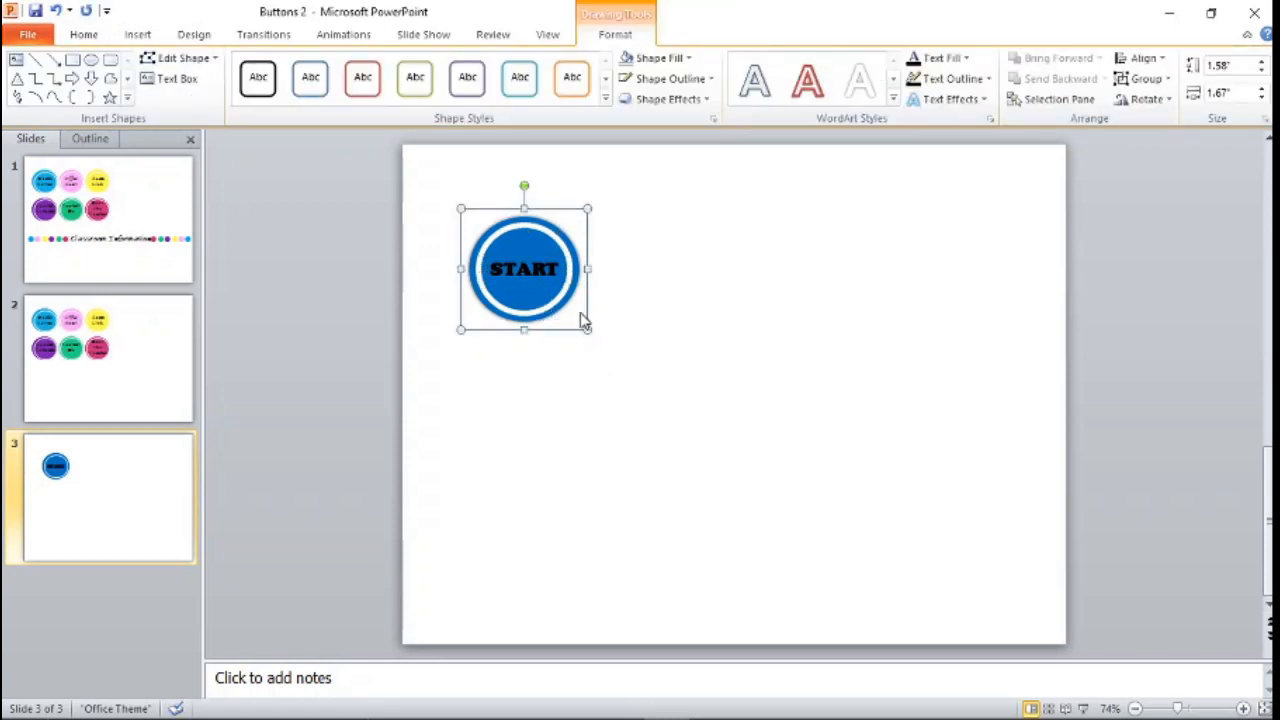
{"action": "right_click", "coordinate": [570, 335]}
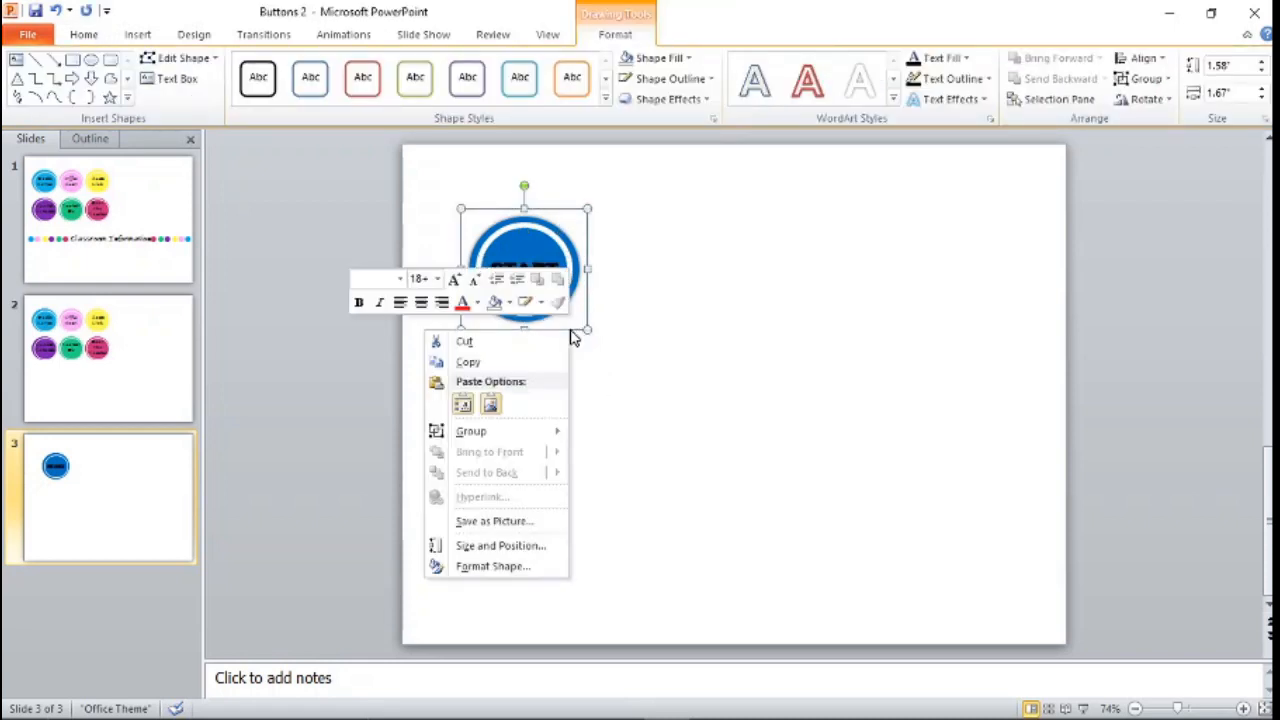
{"action": "left_click", "coordinate": [600, 462]}
{"action": "left_click", "coordinate": [533, 272]}
{"action": "left_click", "coordinate": [537, 305]}
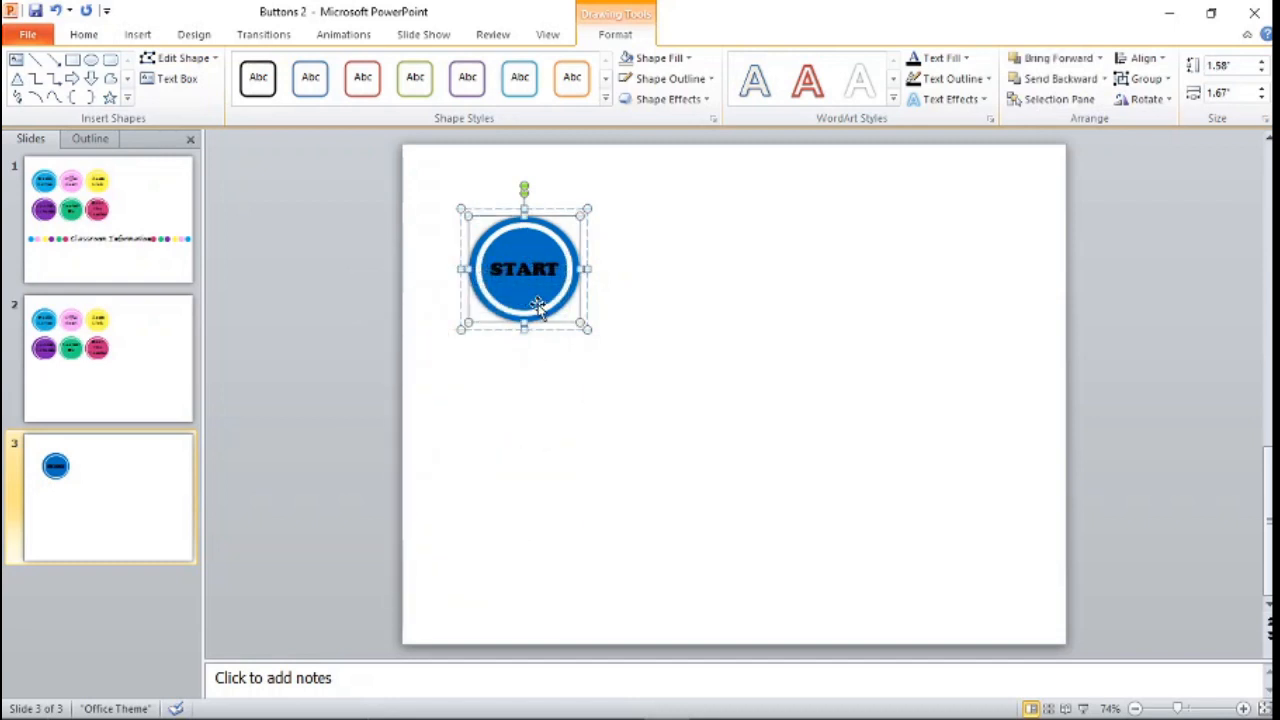
{"action": "left_click", "coordinate": [649, 463]}
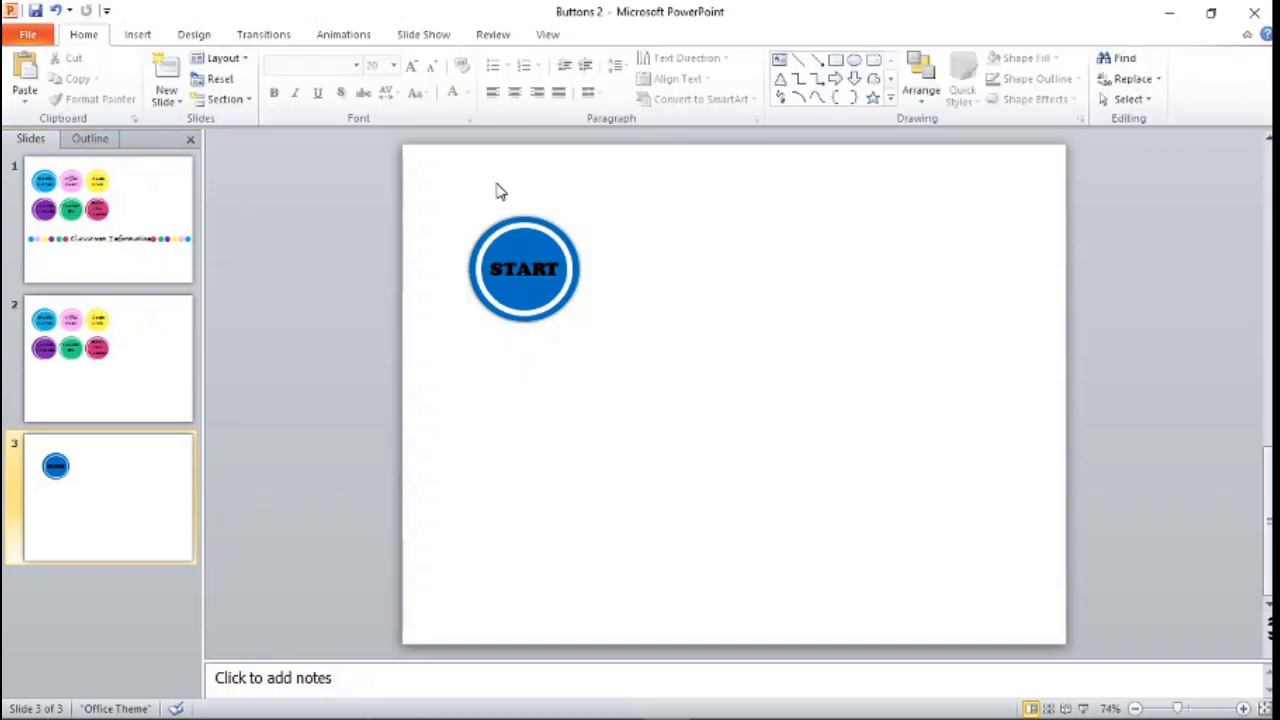
Minimize the open windows and open the Schoology Buttons folder on the desktop to check the saved button images
{"action": "left_click", "coordinate": [1169, 12]}
{"action": "left_click", "coordinate": [1169, 12]}
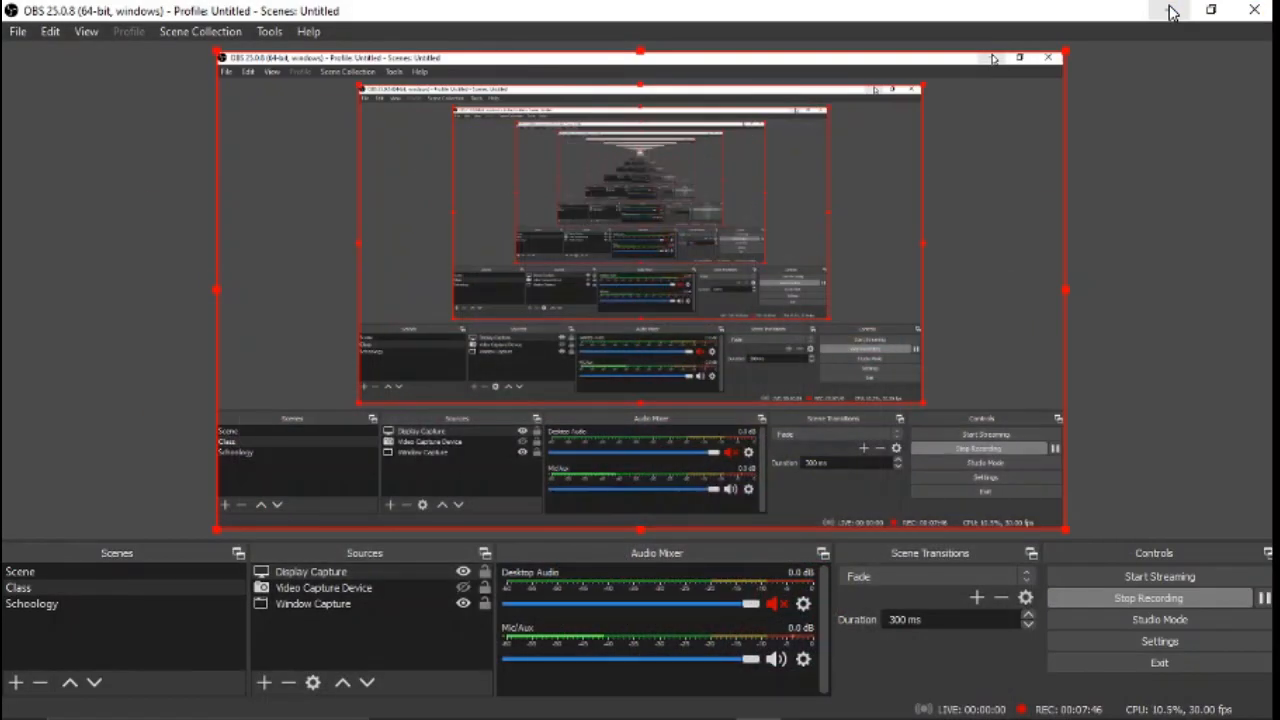
{"action": "left_click", "coordinate": [1169, 12]}
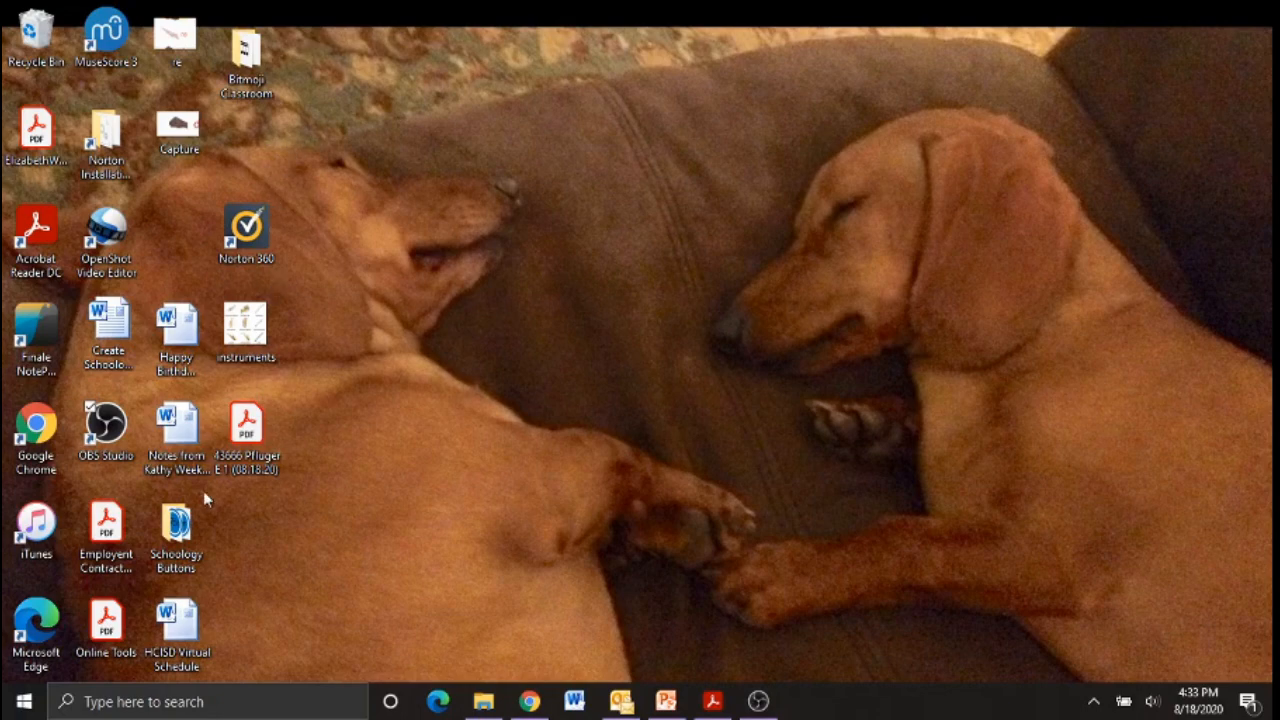
{"action": "double_click", "coordinate": [183, 525]}
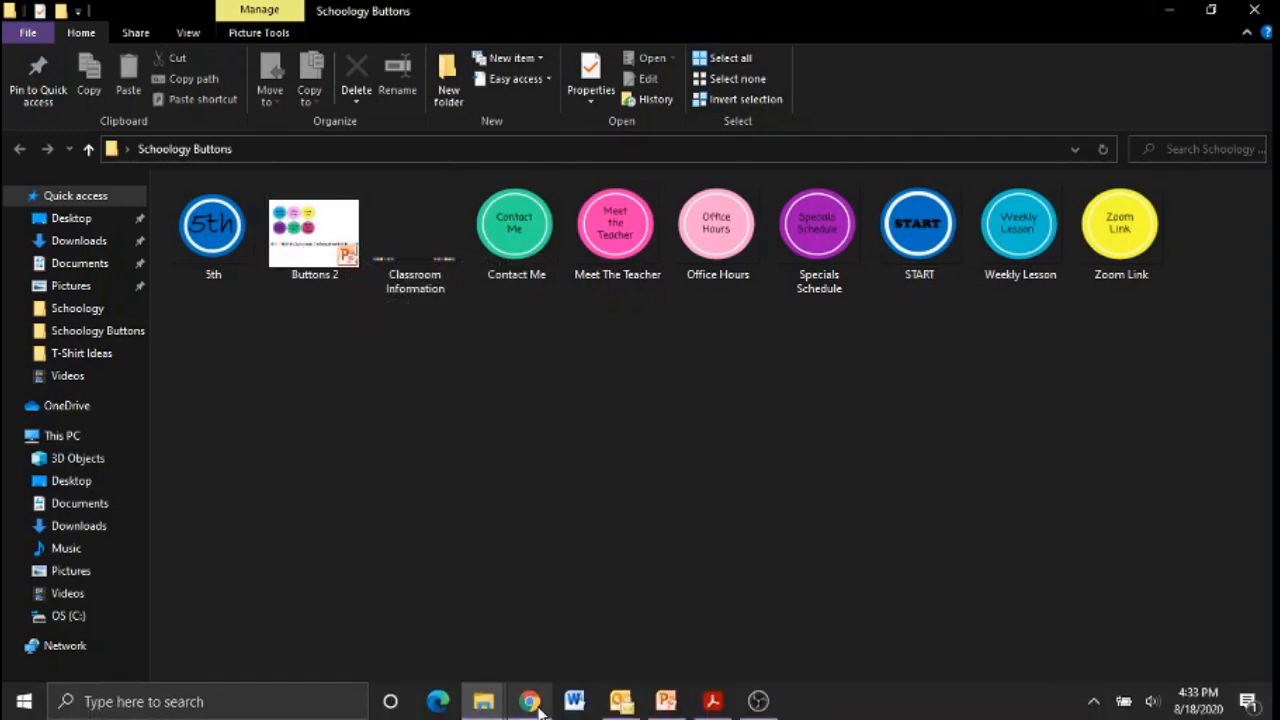
Switch to the Schoology Buttons document in Google Docs in Chrome and insert a table with three columns and one row
{"action": "left_click", "coordinate": [530, 701]}
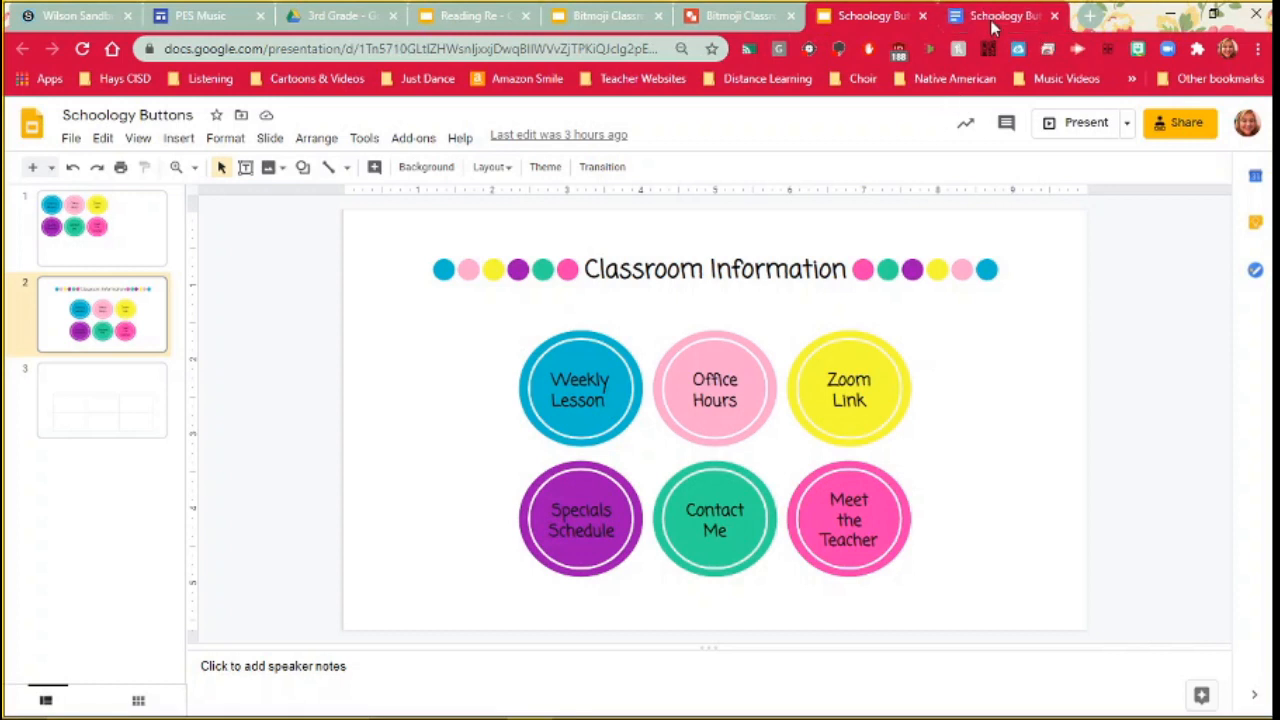
{"action": "left_click", "coordinate": [990, 20]}
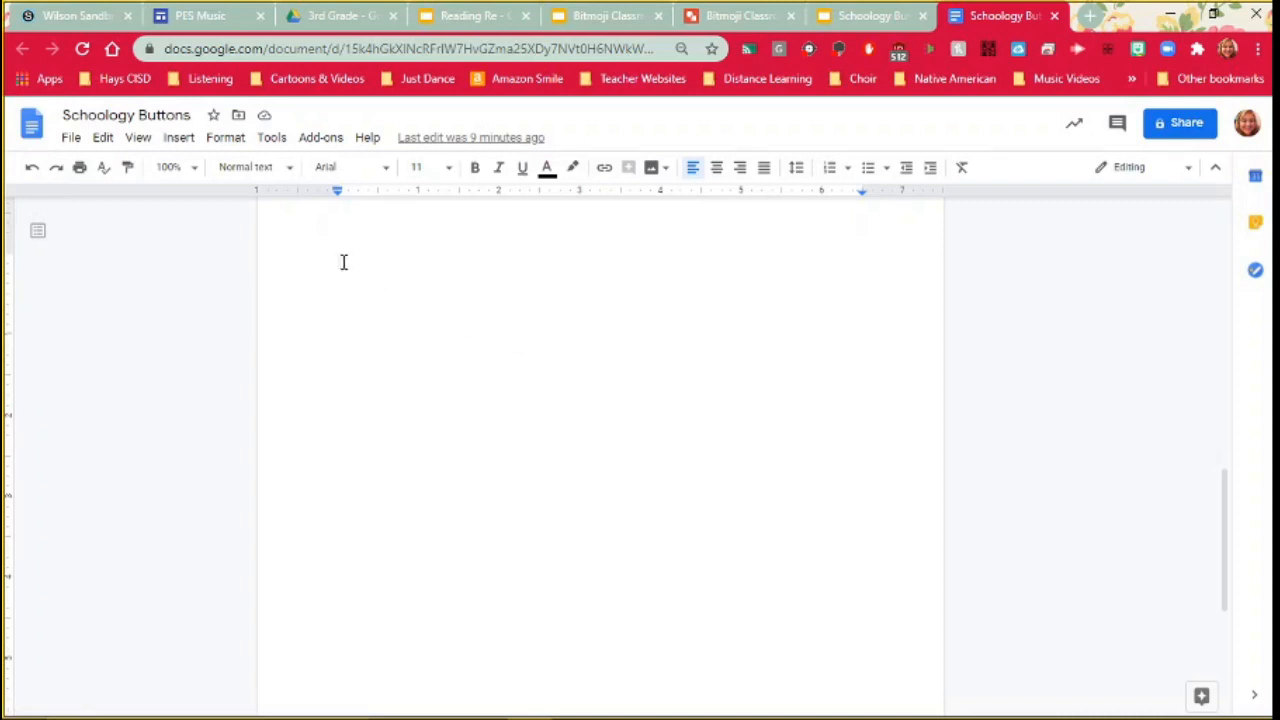
{"action": "left_click", "coordinate": [178, 137]}
{"action": "mouse_move", "coordinate": [184, 205]}
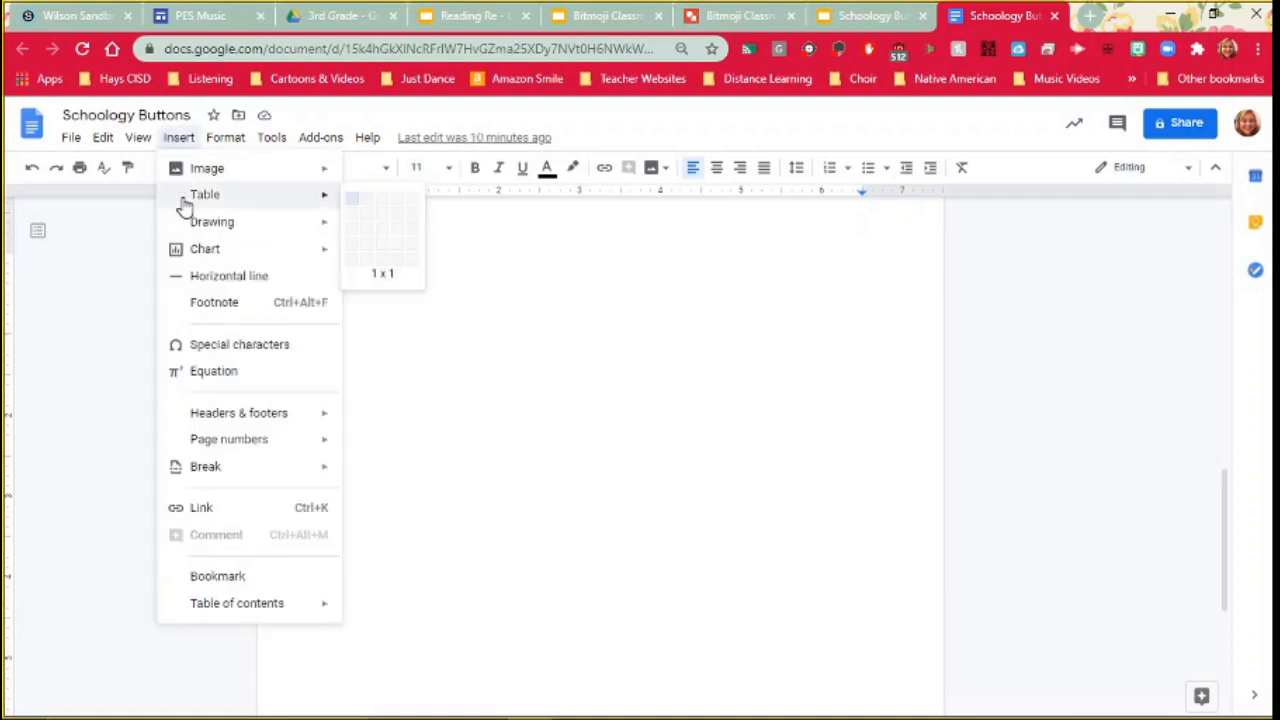
{"action": "left_click", "coordinate": [386, 208]}
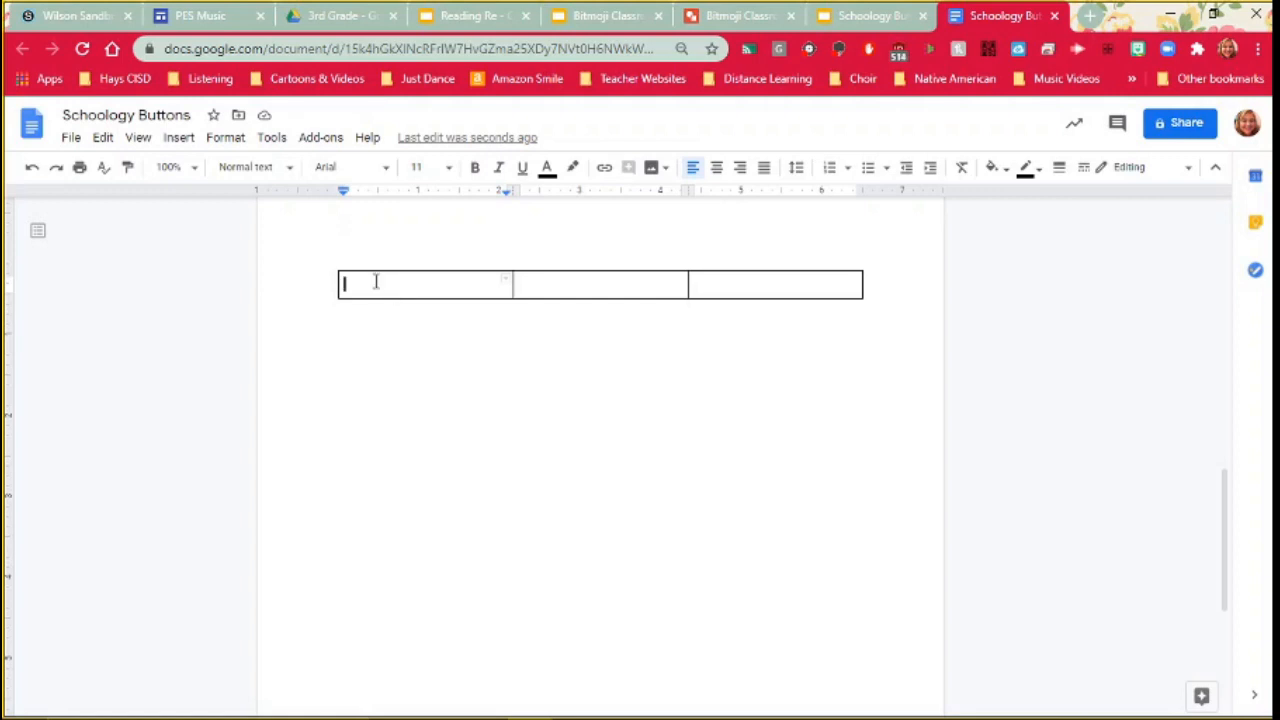
Insert the Weekly Lesson image from the computer into the table's first cell
{"action": "left_click", "coordinate": [176, 139]}
{"action": "mouse_move", "coordinate": [183, 168]}
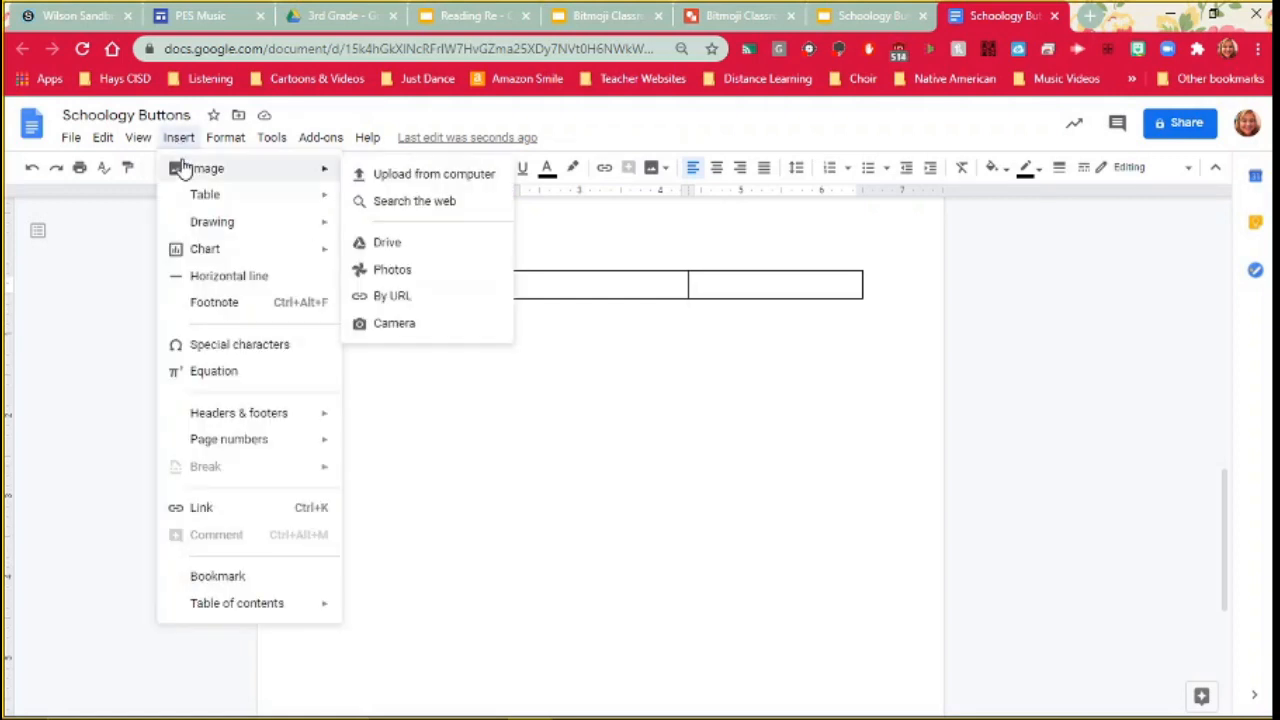
{"action": "left_click", "coordinate": [378, 174]}
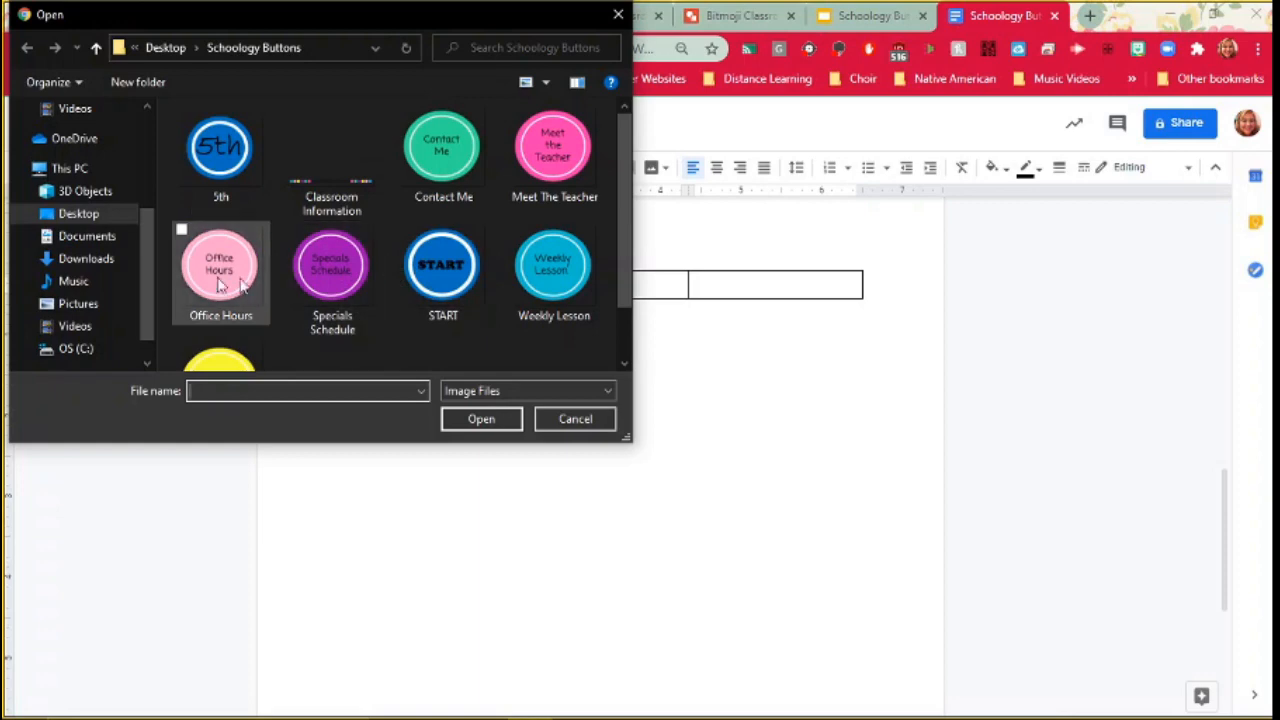
{"action": "double_click", "coordinate": [562, 280]}
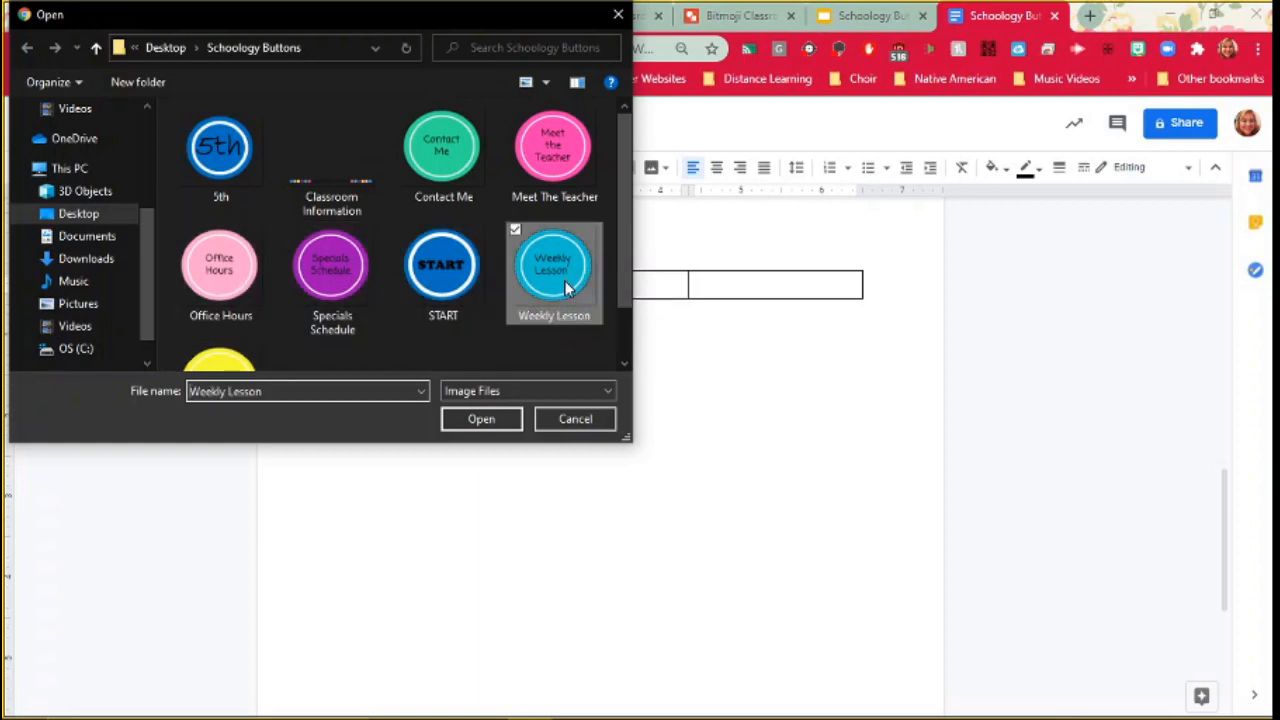
Insert the Office Hours image from the computer into the table's second cell
{"action": "left_click", "coordinate": [583, 346]}
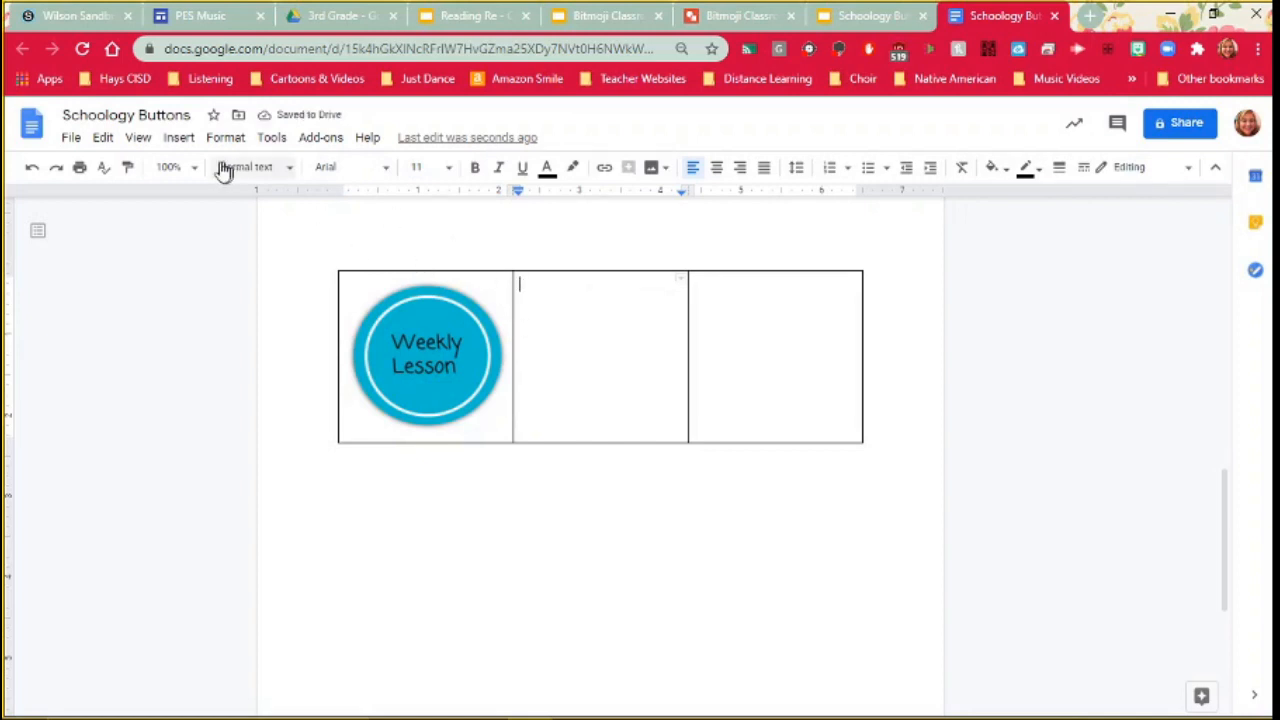
{"action": "left_click", "coordinate": [179, 139]}
{"action": "mouse_move", "coordinate": [191, 177]}
{"action": "left_click", "coordinate": [372, 176]}
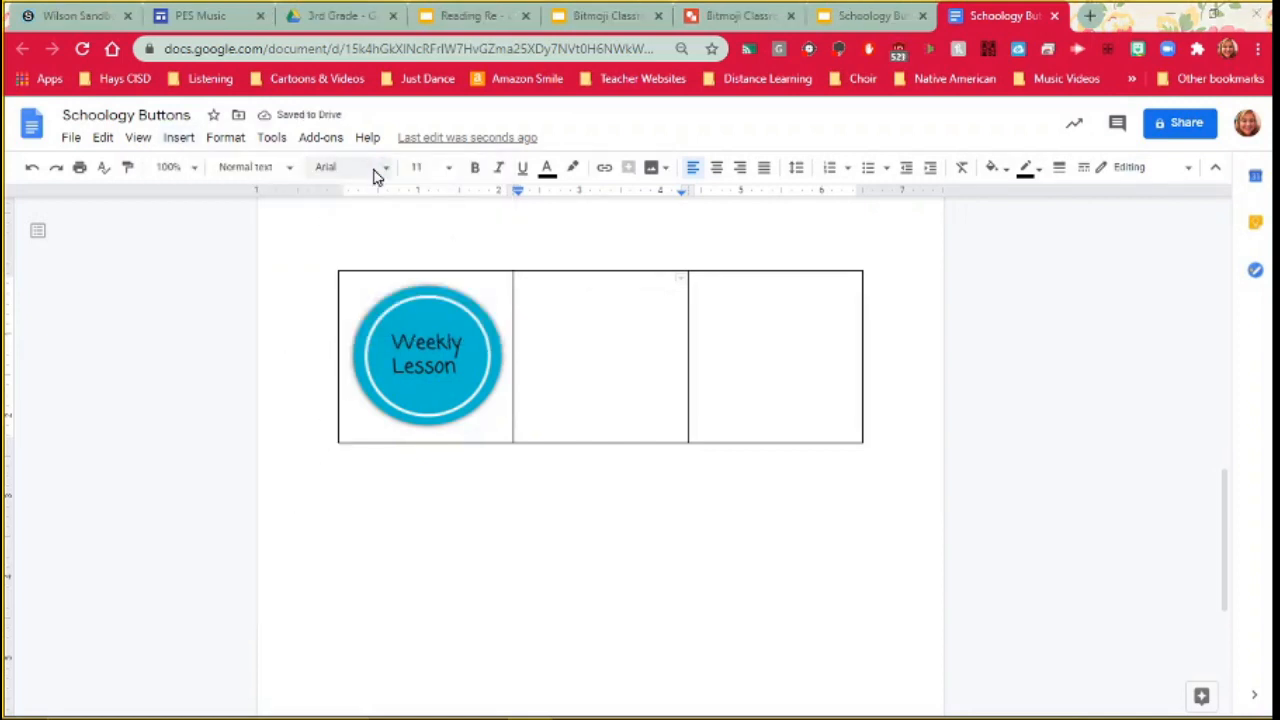
{"action": "double_click", "coordinate": [220, 265]}
Insert the Zoom Link image from the computer into the table's third cell
{"action": "left_click", "coordinate": [771, 337]}
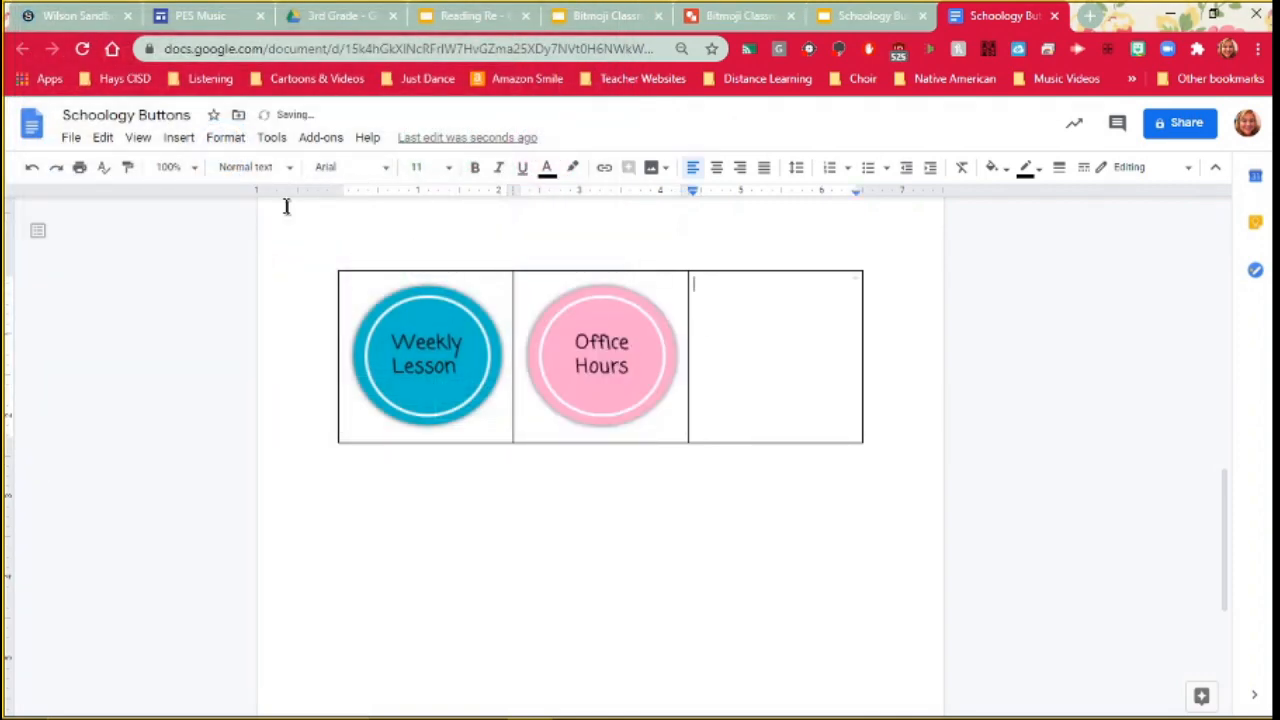
{"action": "left_click", "coordinate": [180, 137]}
{"action": "mouse_move", "coordinate": [309, 172]}
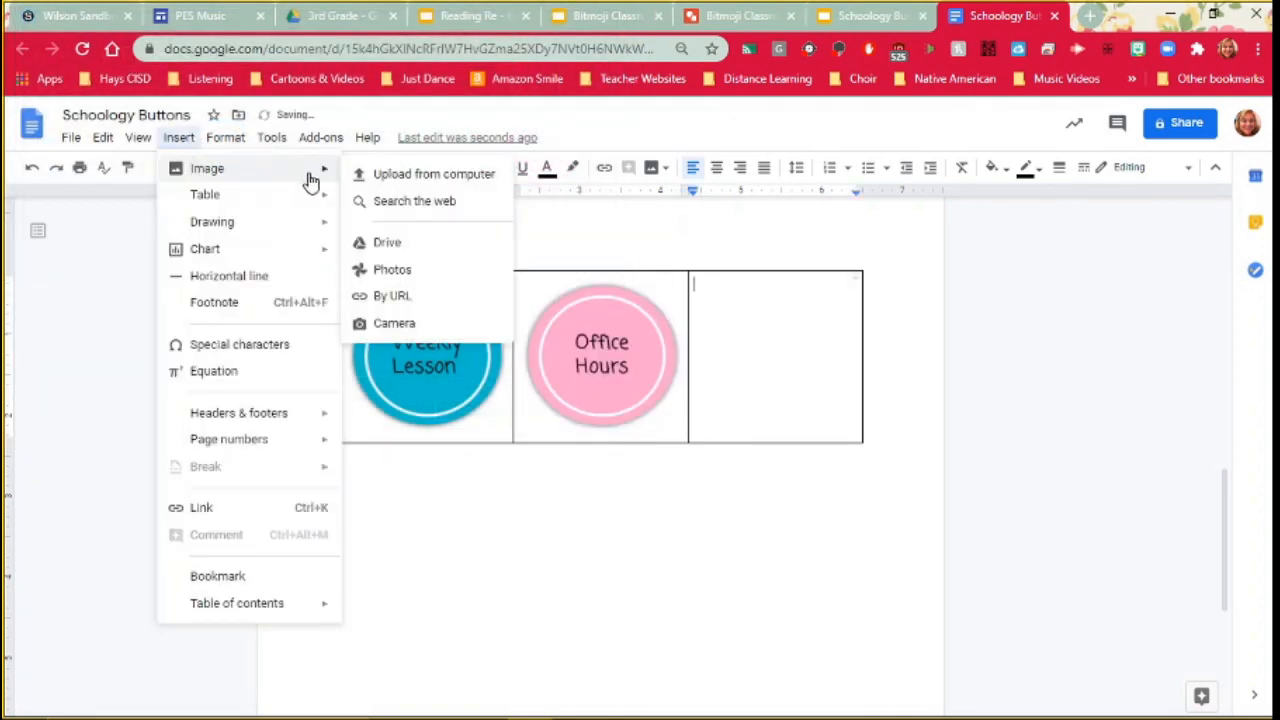
{"action": "left_click", "coordinate": [376, 182]}
{"action": "scroll", "coordinate": [195, 333], "scroll_direction": "down", "scroll_amount": 1}
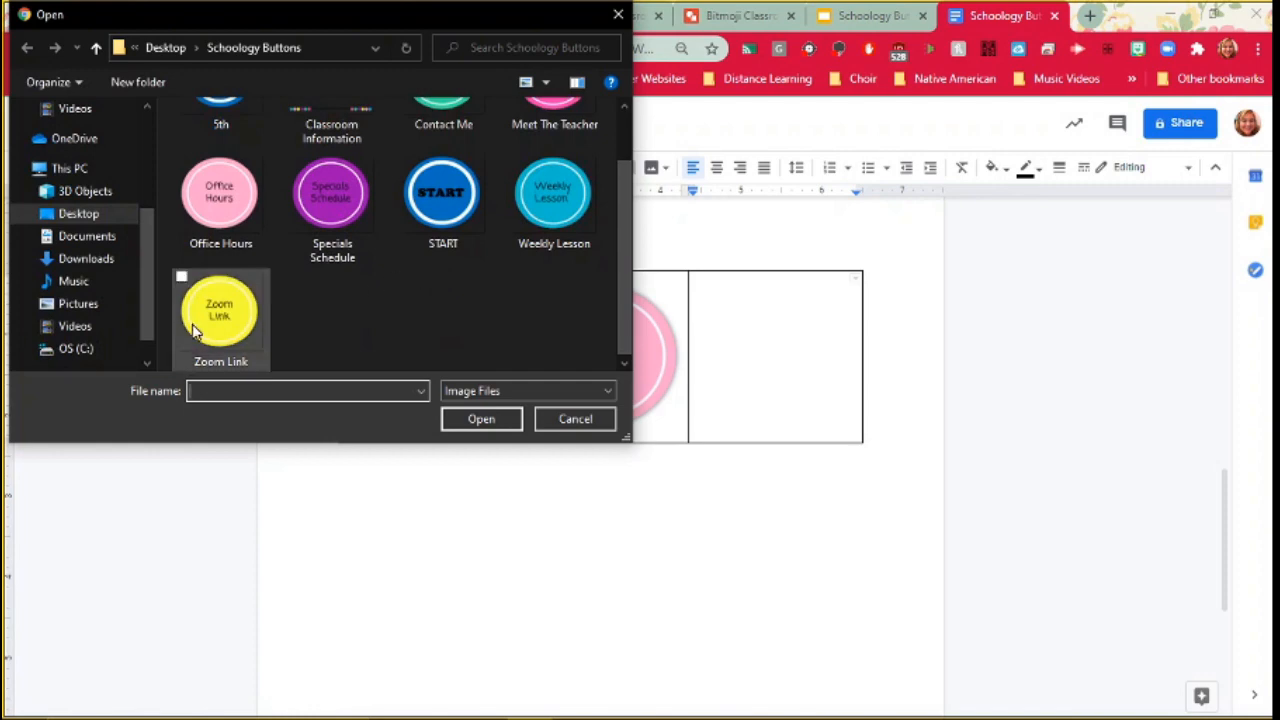
{"action": "double_click", "coordinate": [195, 333]}
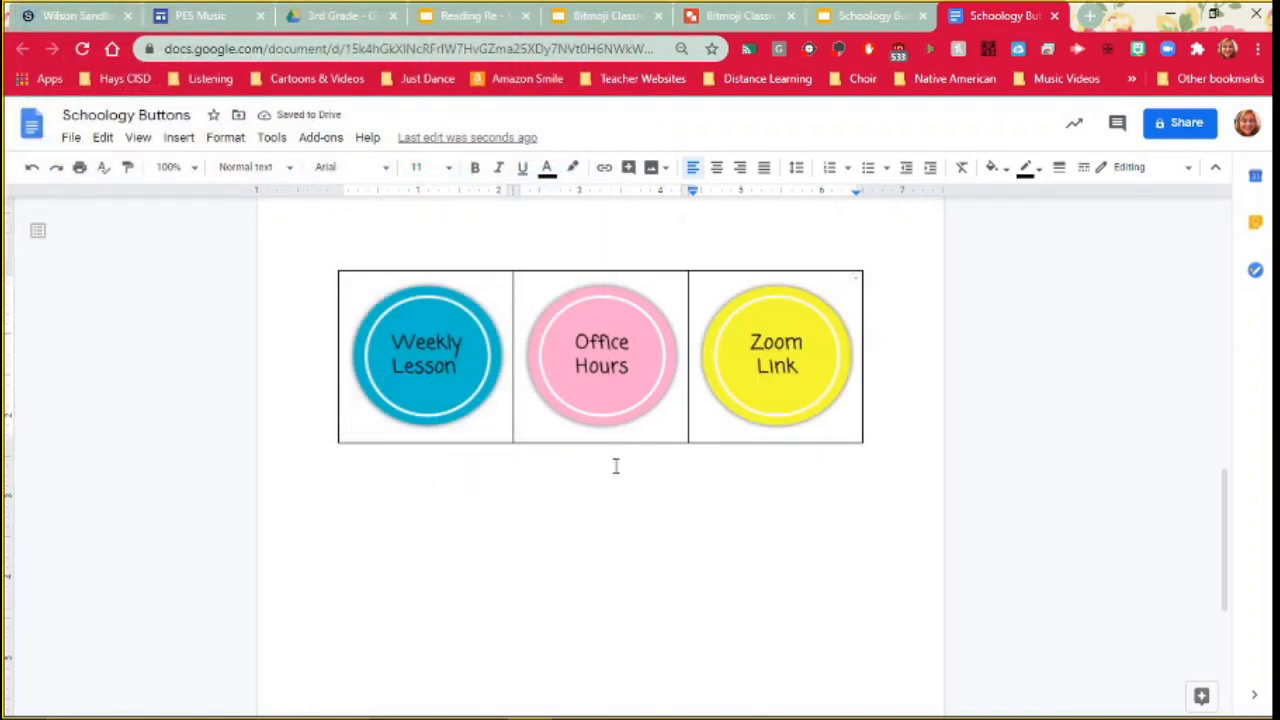
Set the Weekly Lesson image's width to 1.25 in with the aspect ratio locked
{"action": "left_click", "coordinate": [473, 403]}
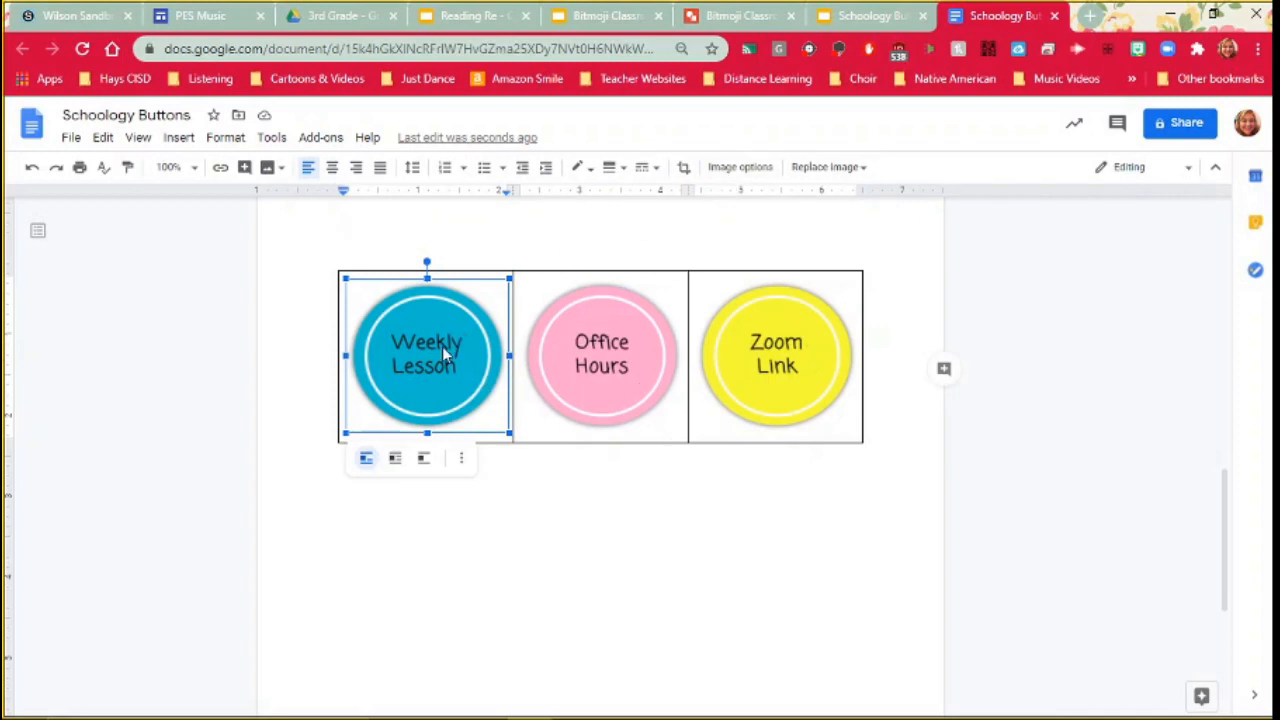
{"action": "left_click", "coordinate": [733, 170]}
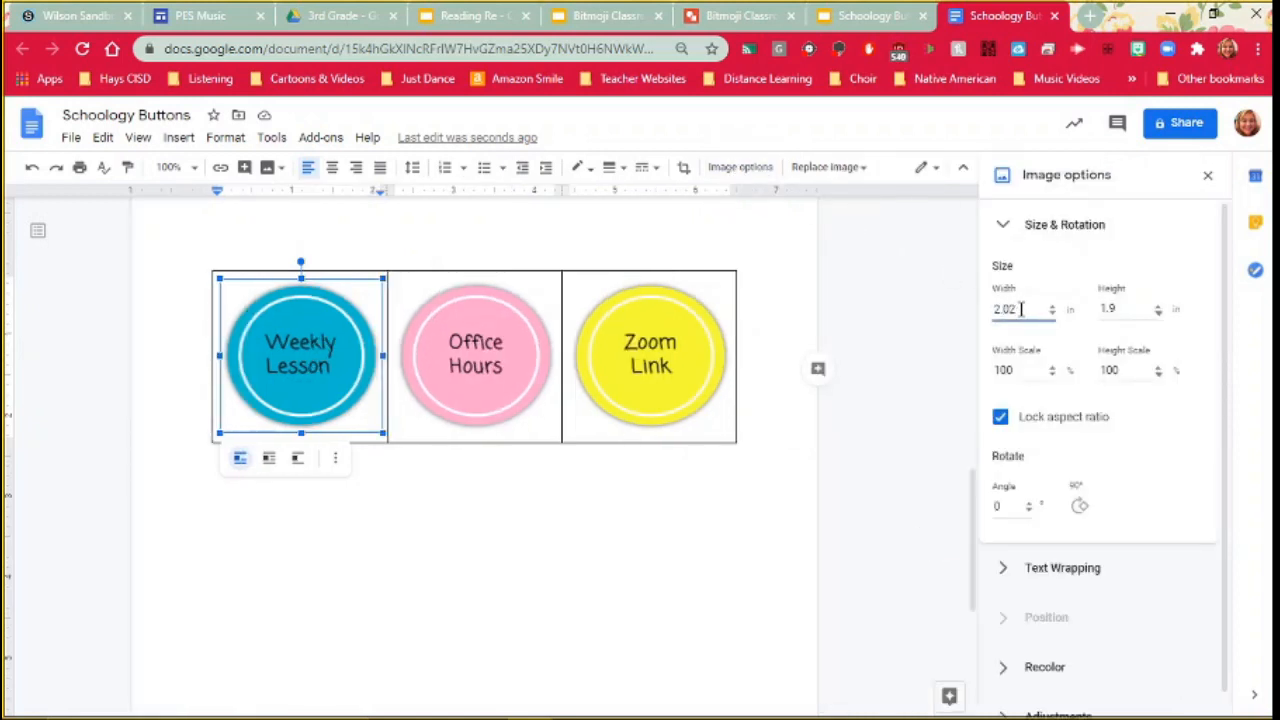
{"action": "left_click_drag", "start_coordinate": [1020, 309], "coordinate": [992, 310]}
{"action": "type", "text": "1.25"}
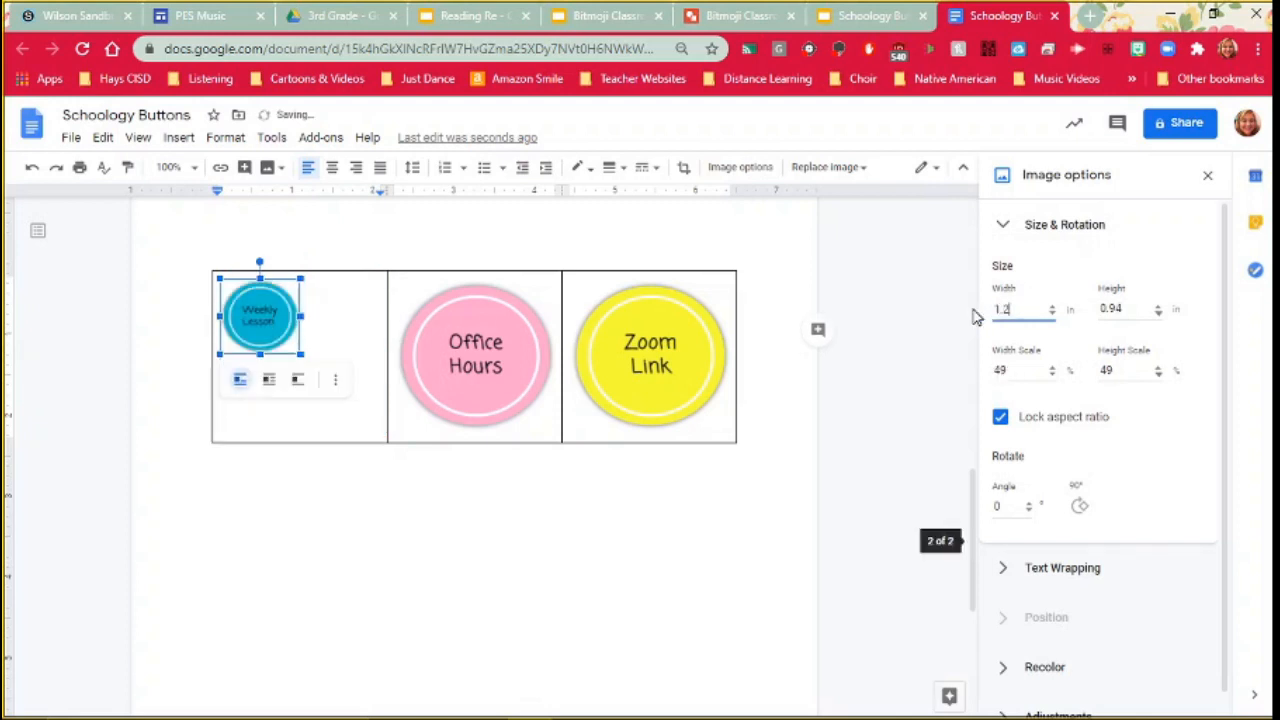
Set the Office Hours image's width to 1.25 in with the aspect ratio locked
{"action": "left_click", "coordinate": [525, 368]}
{"action": "double_click", "coordinate": [1010, 316]}
{"action": "type", "text": "1.5"}
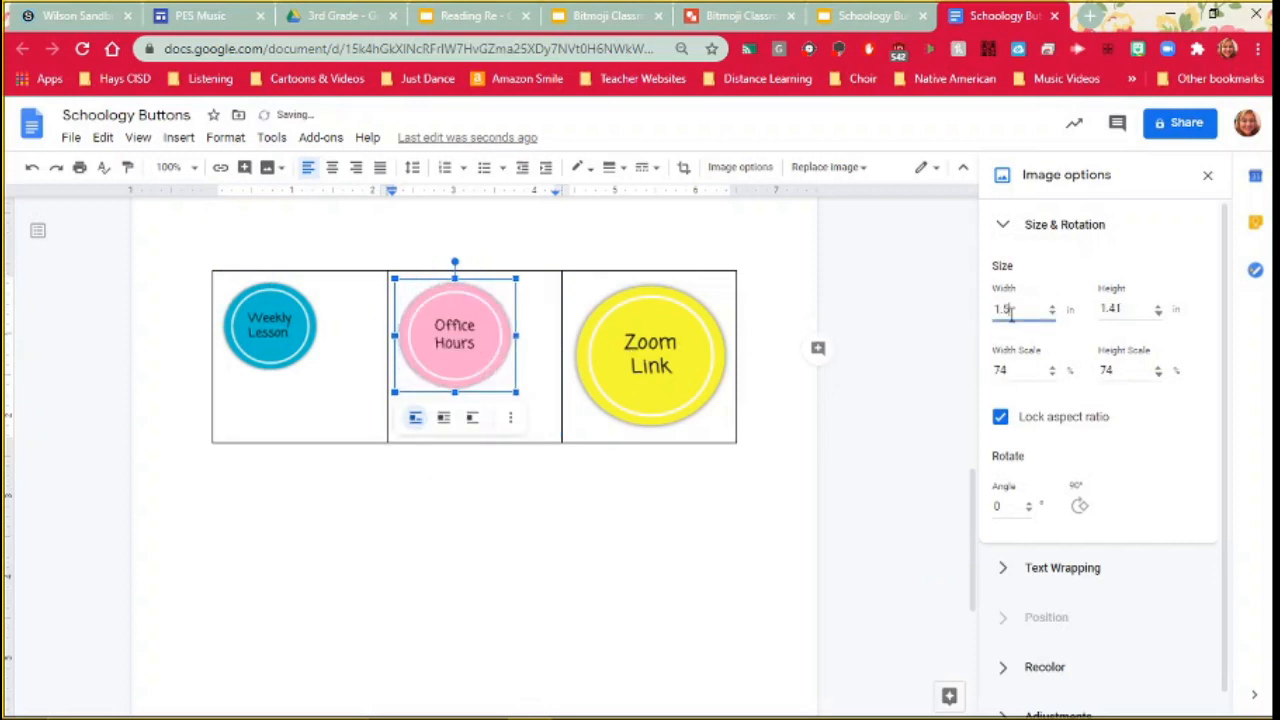
{"action": "key", "text": "BackSpace"}
{"action": "type", "text": "25"}
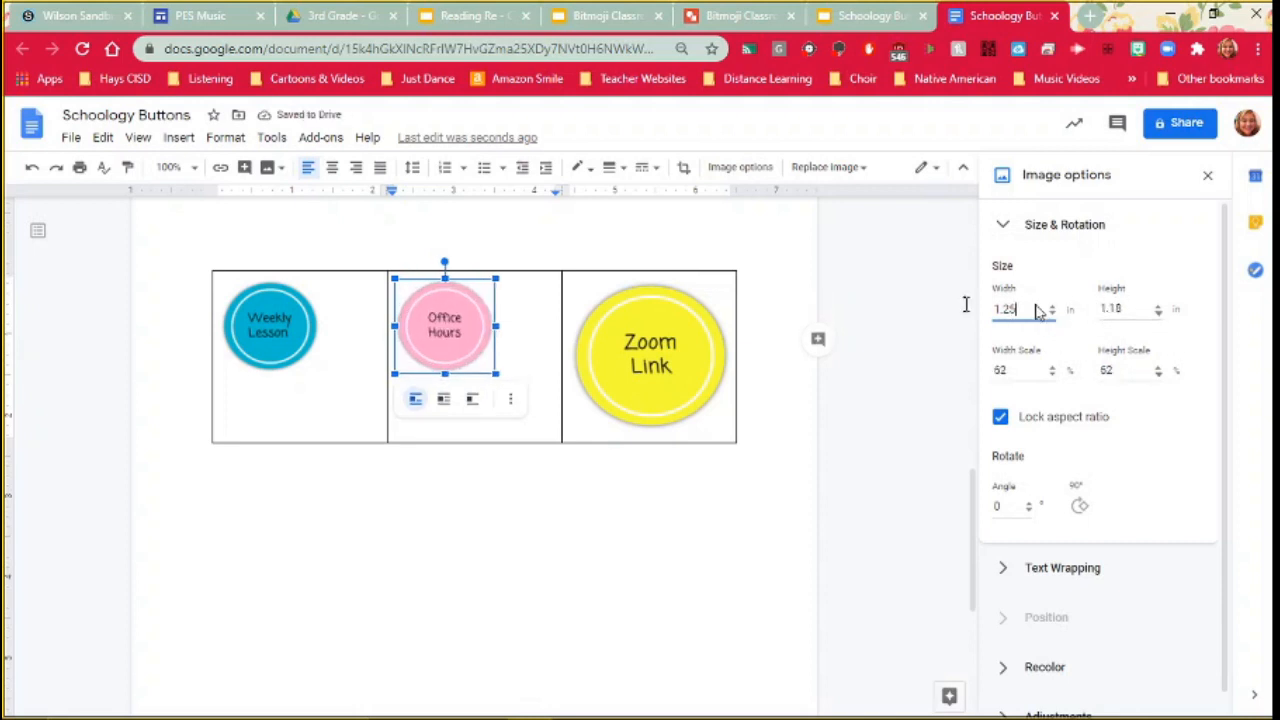
Set the Zoom Link image's width to 1.25 in with the aspect ratio locked
{"action": "left_click", "coordinate": [640, 350]}
{"action": "double_click", "coordinate": [1012, 310]}
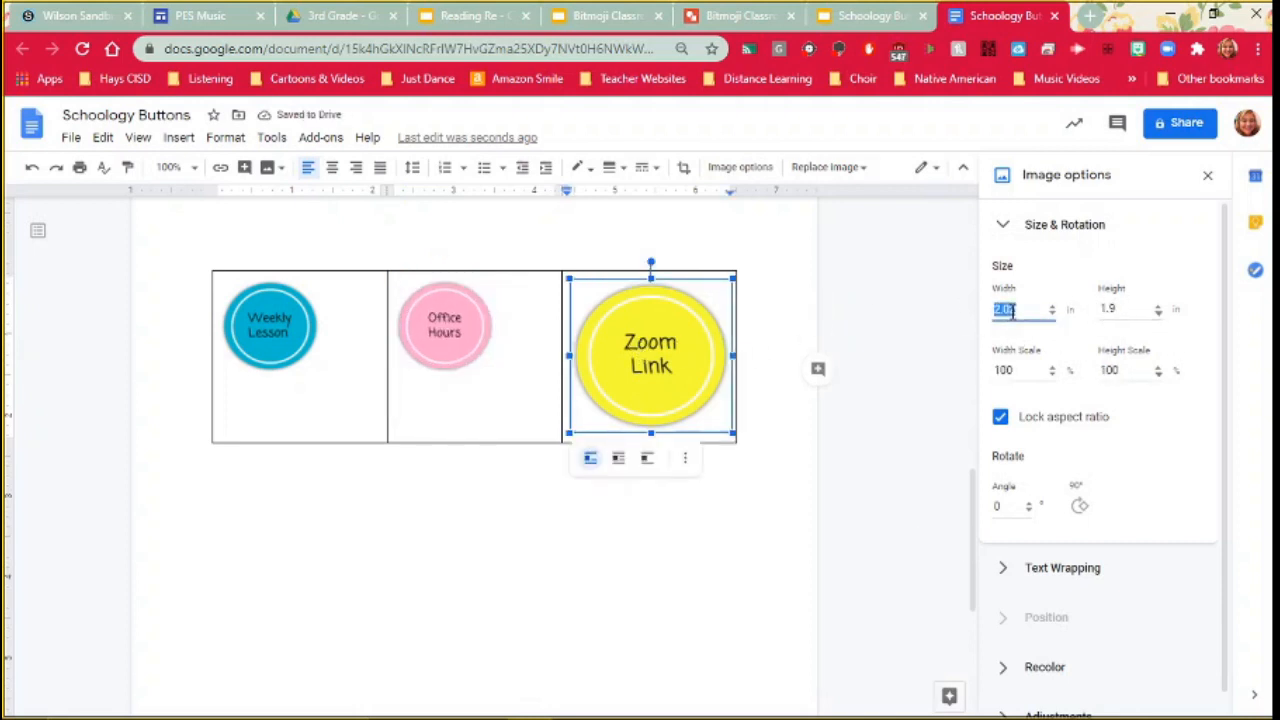
{"action": "type", "text": "1.25"}
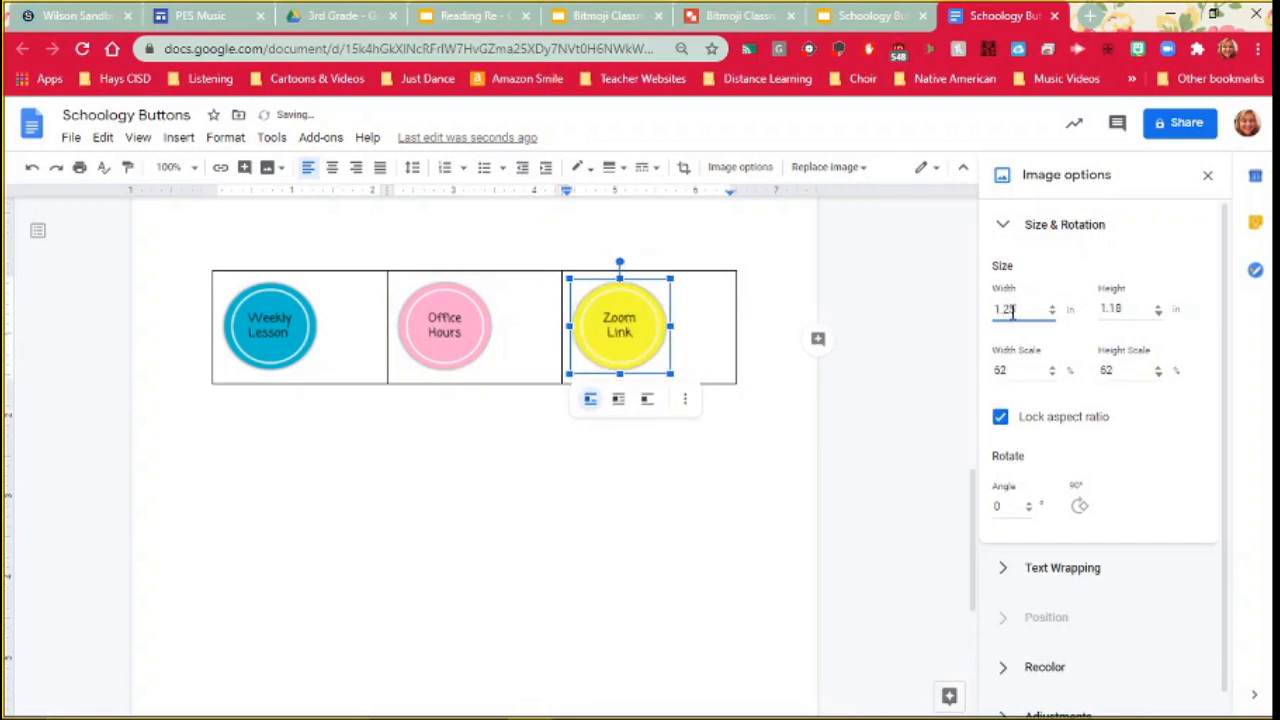
{"action": "left_click", "coordinate": [718, 404]}
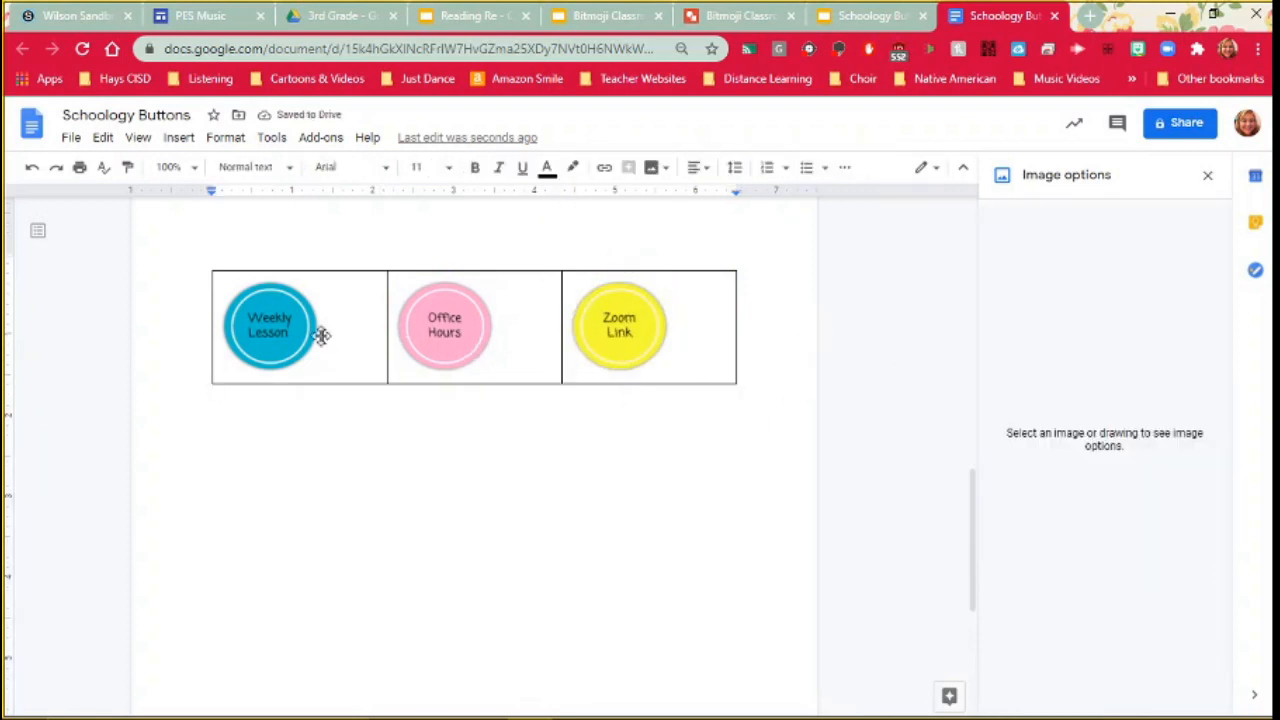
Narrow all three table columns so they fit closely around the button images
{"action": "left_click_drag", "start_coordinate": [388, 329], "coordinate": [324, 326]}
{"action": "left_click_drag", "start_coordinate": [558, 337], "coordinate": [435, 325]}
{"action": "left_click_drag", "start_coordinate": [734, 337], "coordinate": [545, 338]}
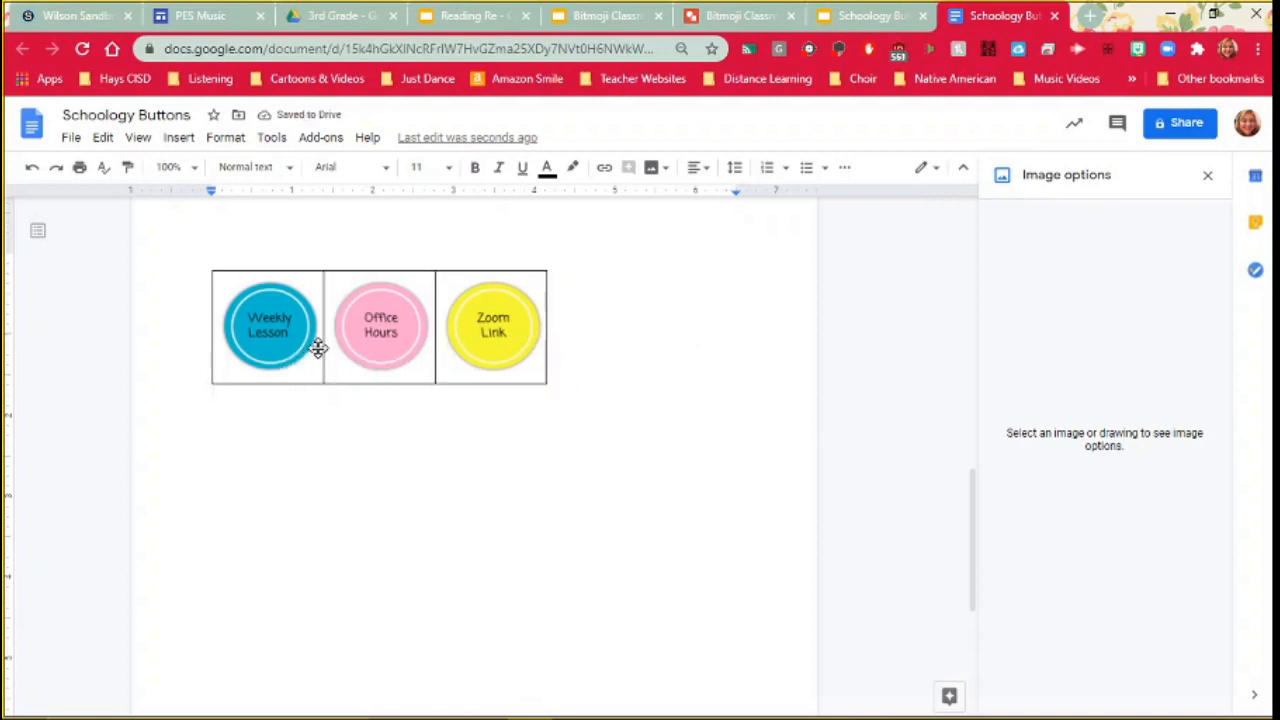
{"action": "left_click", "coordinate": [594, 381]}
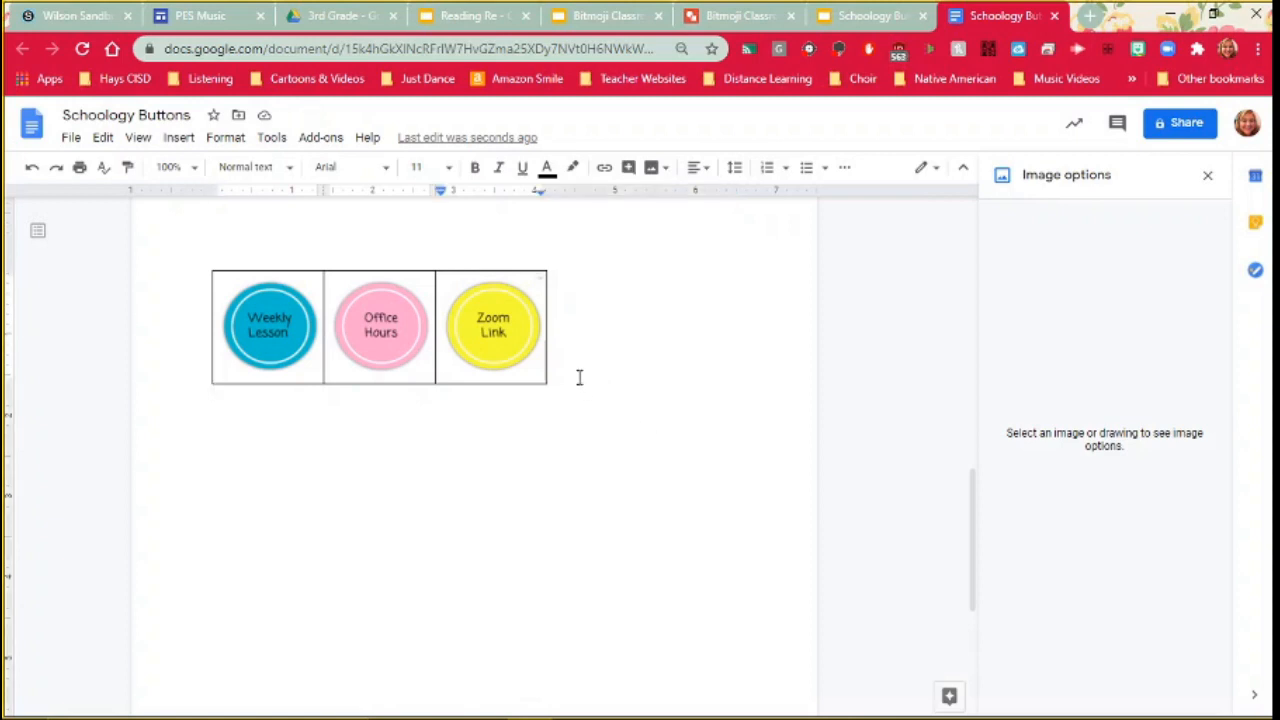
Center-align the button images in all three table cells
{"action": "left_click", "coordinate": [466, 327]}
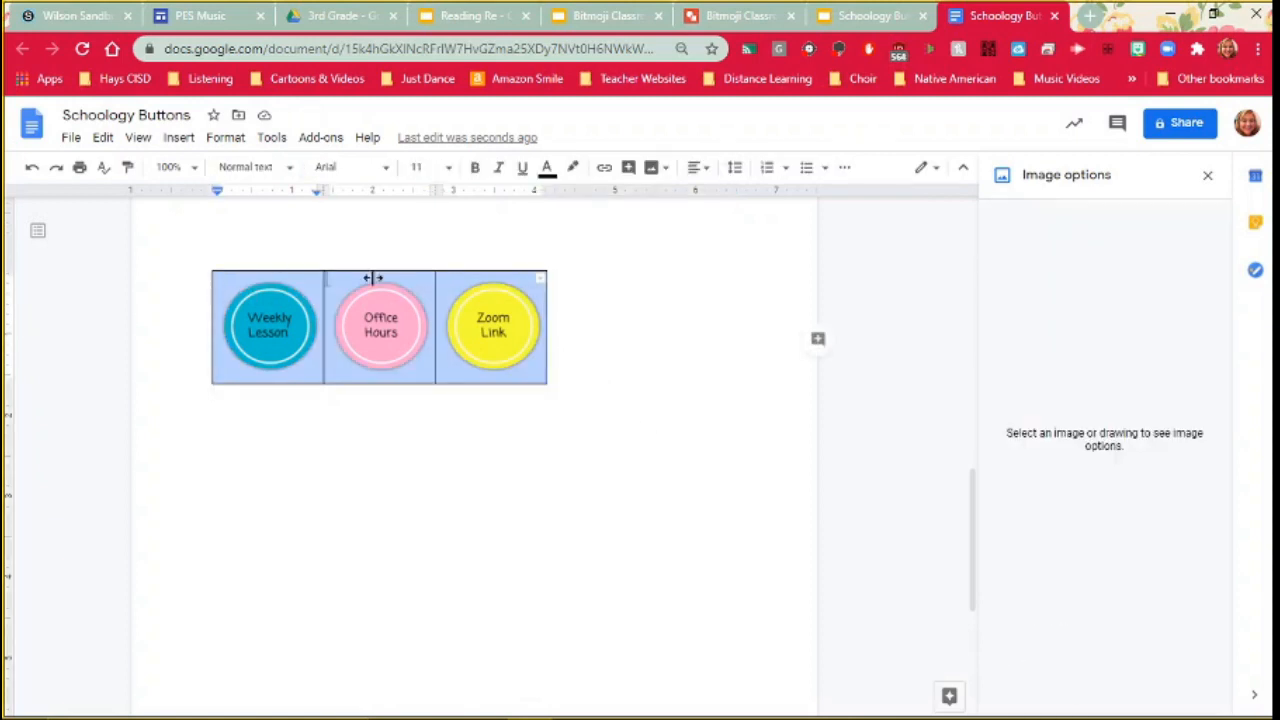
{"action": "left_click", "coordinate": [697, 168]}
{"action": "left_click", "coordinate": [652, 199]}
{"action": "left_click", "coordinate": [520, 336]}
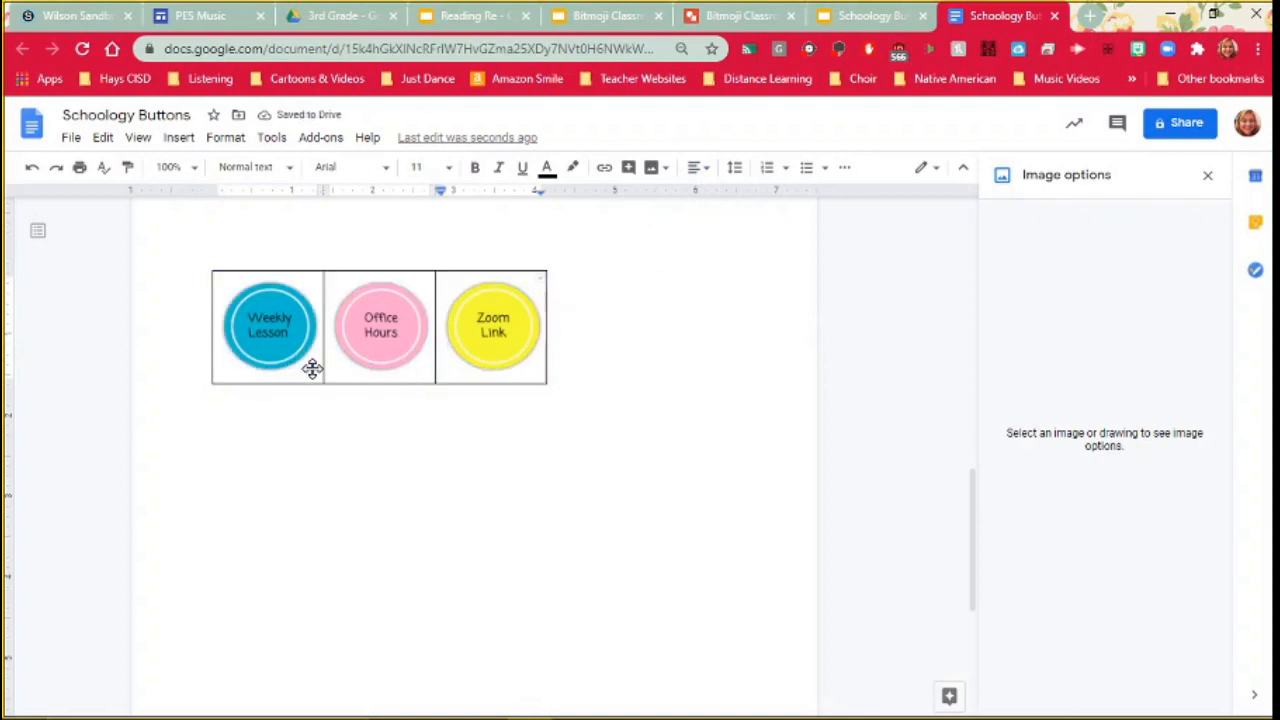
Insert the Specials Schedule image from the computer on a new line below Weekly Lesson in the first cell
{"action": "left_click", "coordinate": [281, 333]}
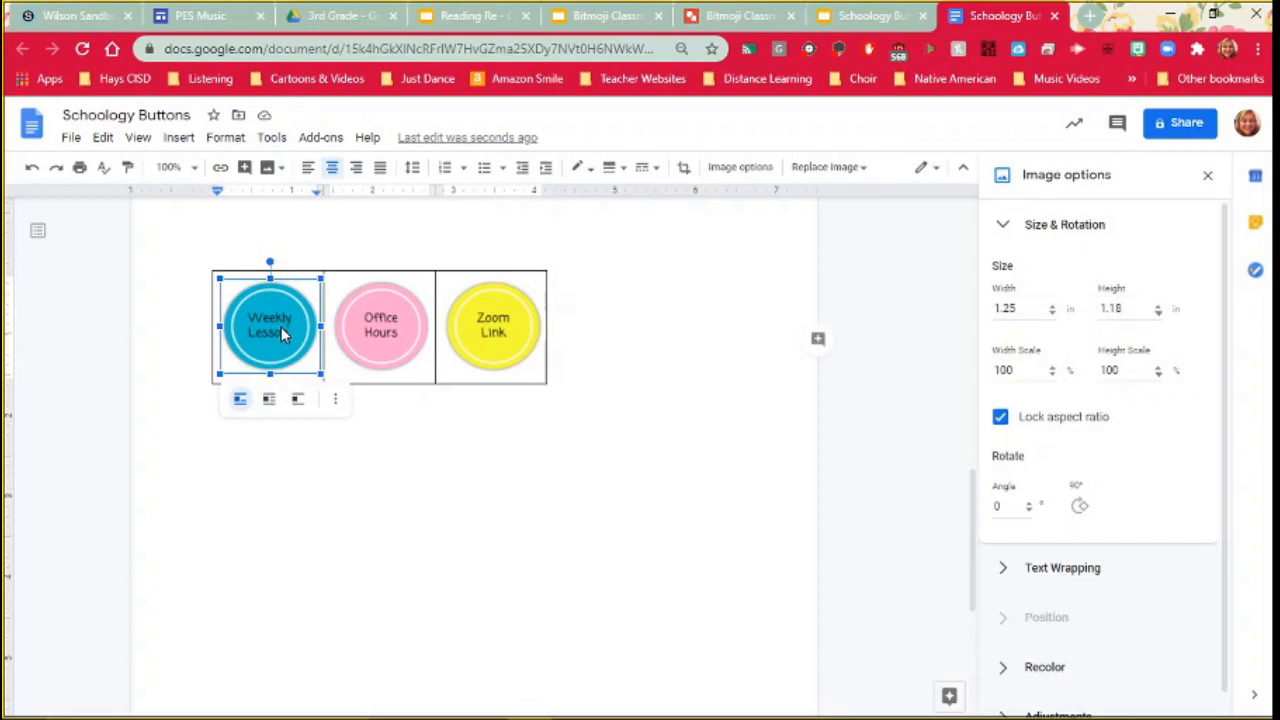
{"action": "left_click", "coordinate": [281, 326]}
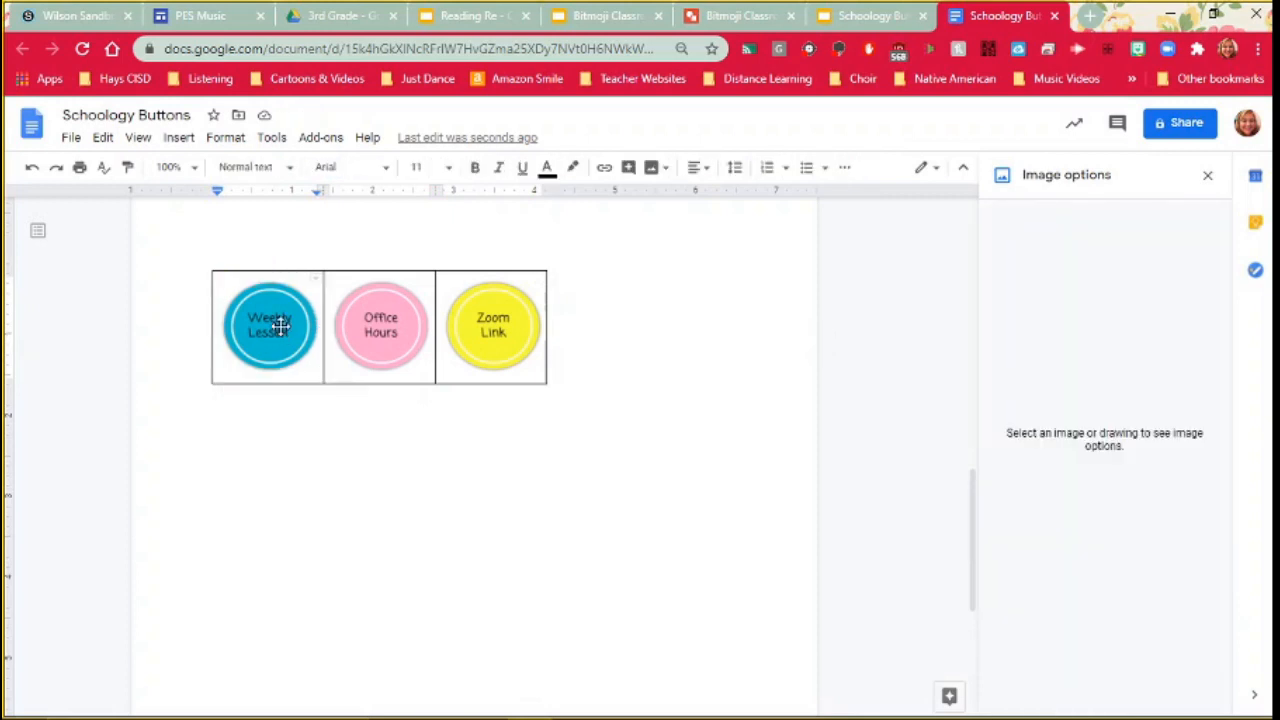
{"action": "key", "text": "Return"}
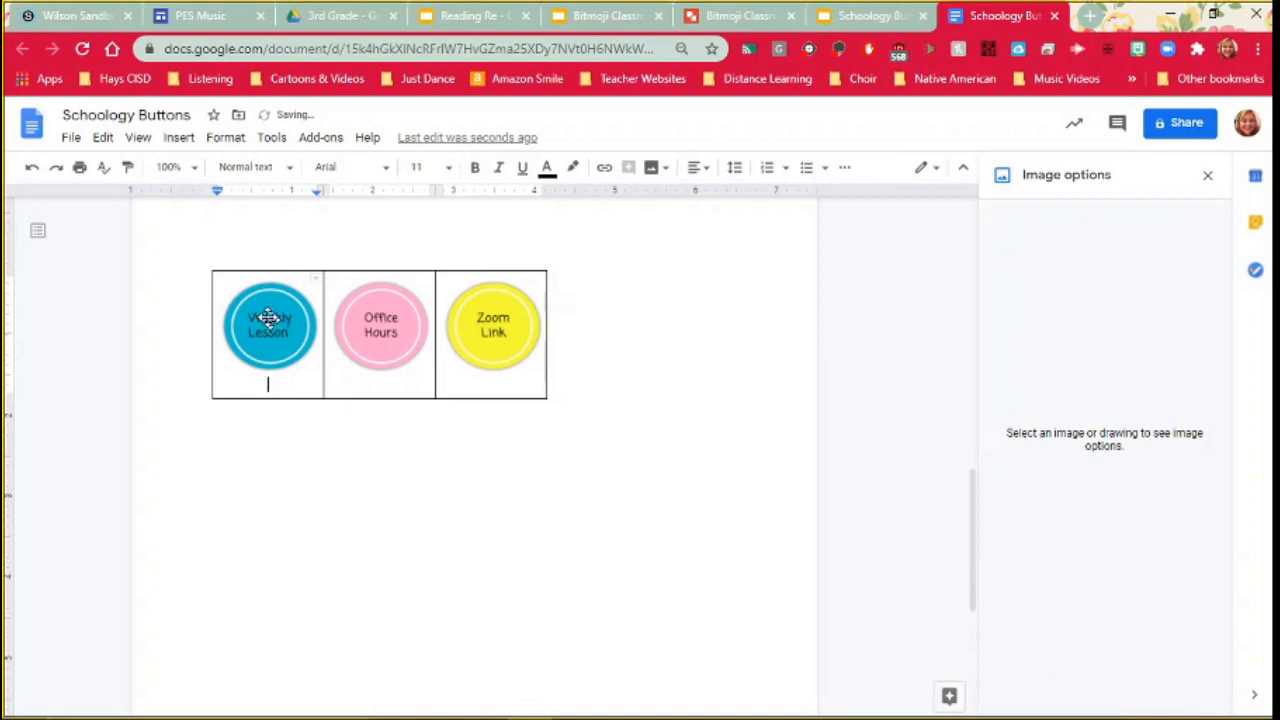
{"action": "left_click", "coordinate": [179, 140]}
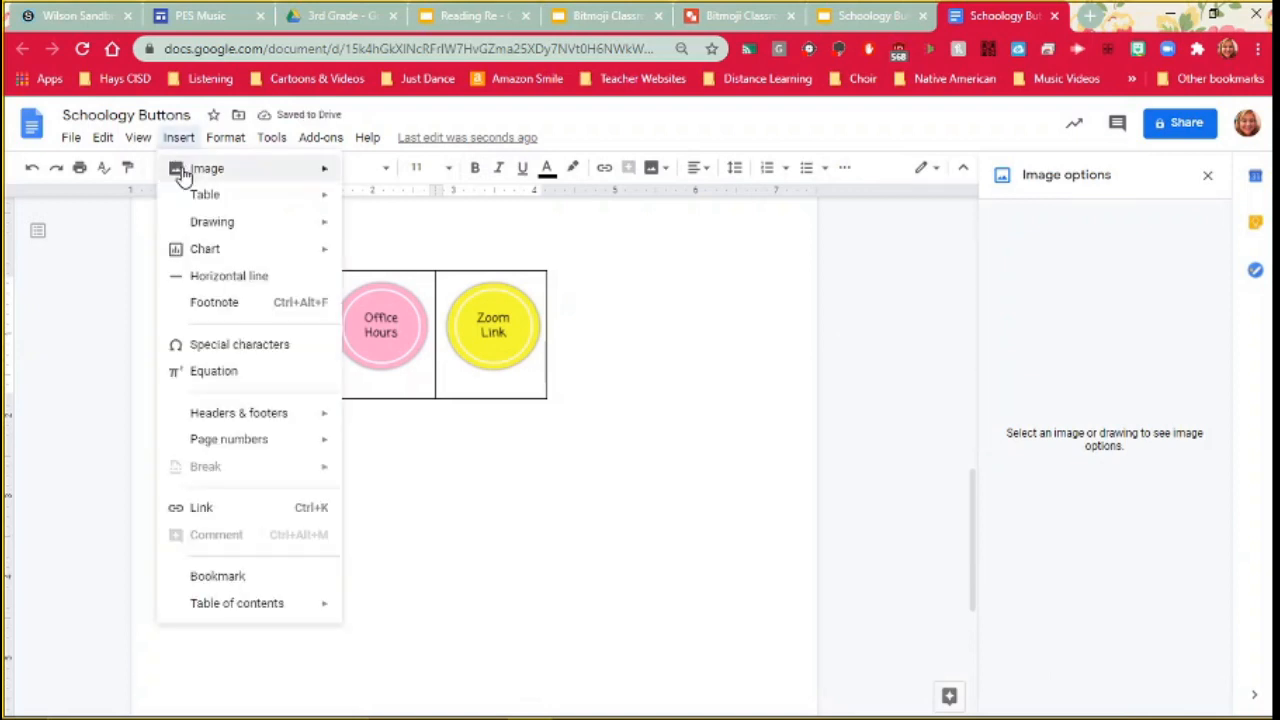
{"action": "mouse_move", "coordinate": [263, 177]}
{"action": "left_click", "coordinate": [363, 174]}
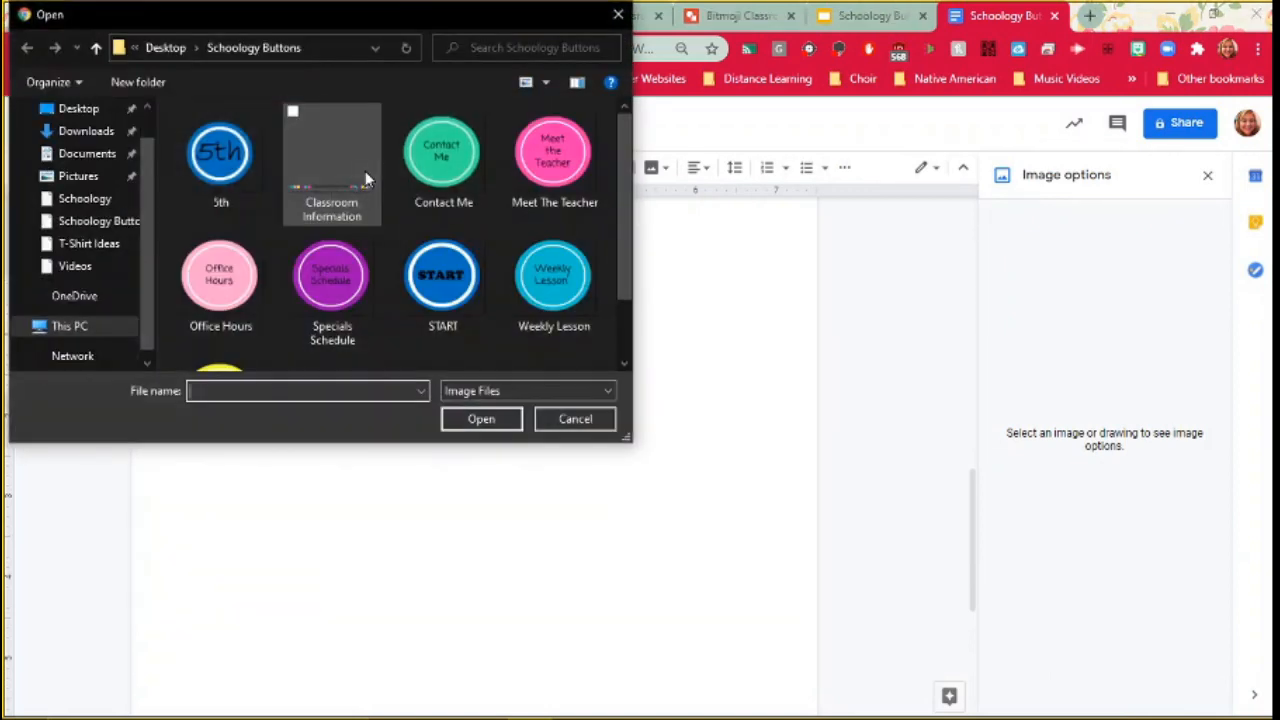
{"action": "scroll", "coordinate": [470, 205], "scroll_direction": "down", "scroll_amount": 1}
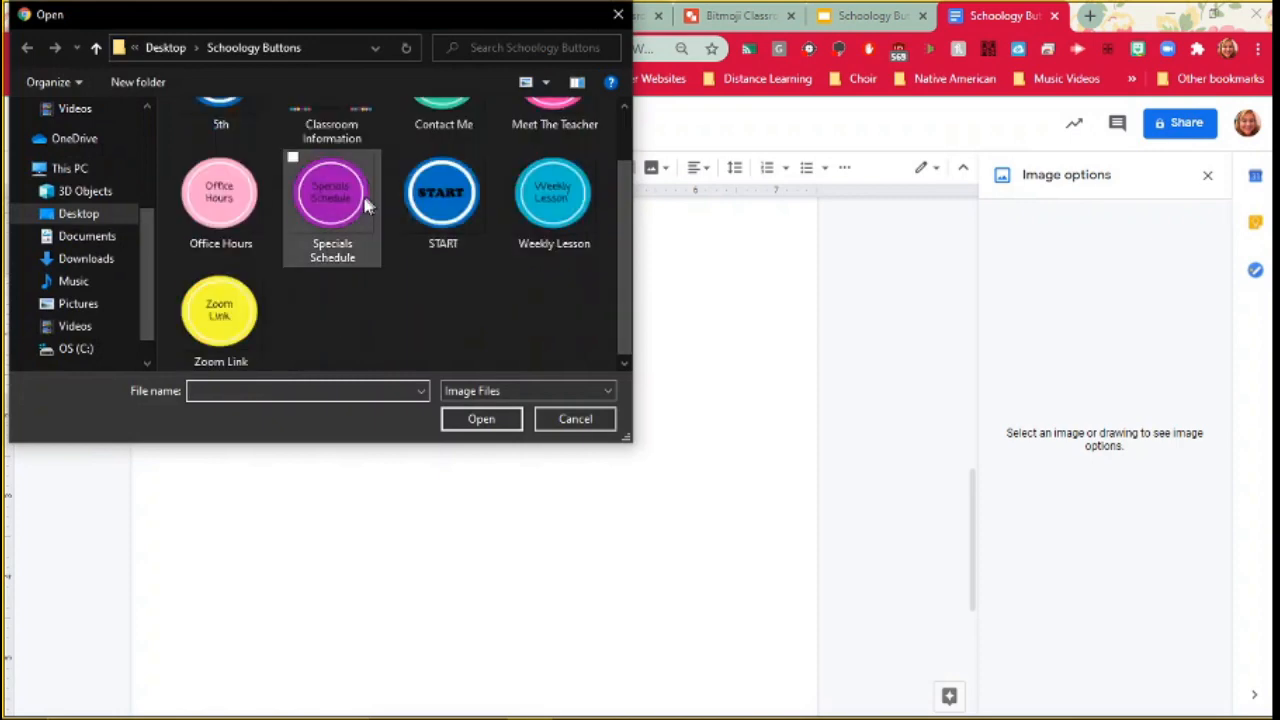
{"action": "double_click", "coordinate": [366, 200]}
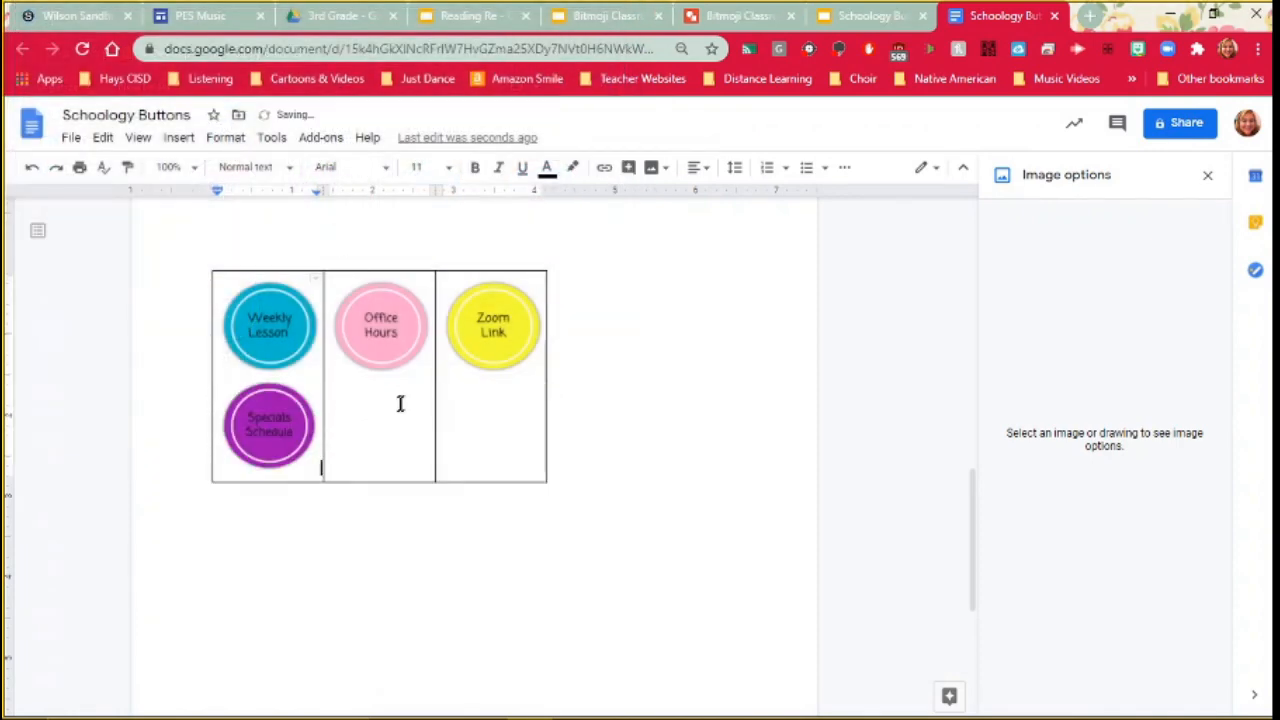
Insert the Contact Me image from the computer on a new line below Office Hours in the second cell
{"action": "left_click", "coordinate": [398, 362]}
{"action": "key", "text": "Return"}
{"action": "left_click", "coordinate": [179, 137]}
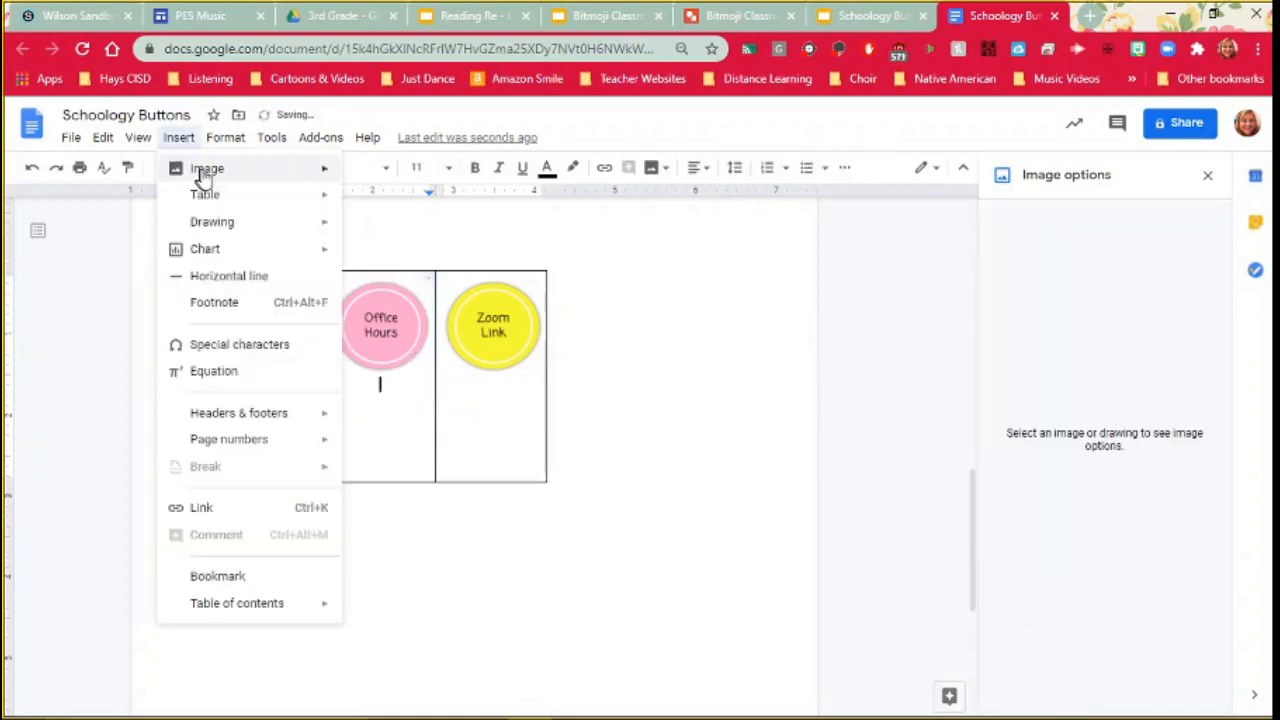
{"action": "mouse_move", "coordinate": [200, 172]}
{"action": "left_click", "coordinate": [414, 175]}
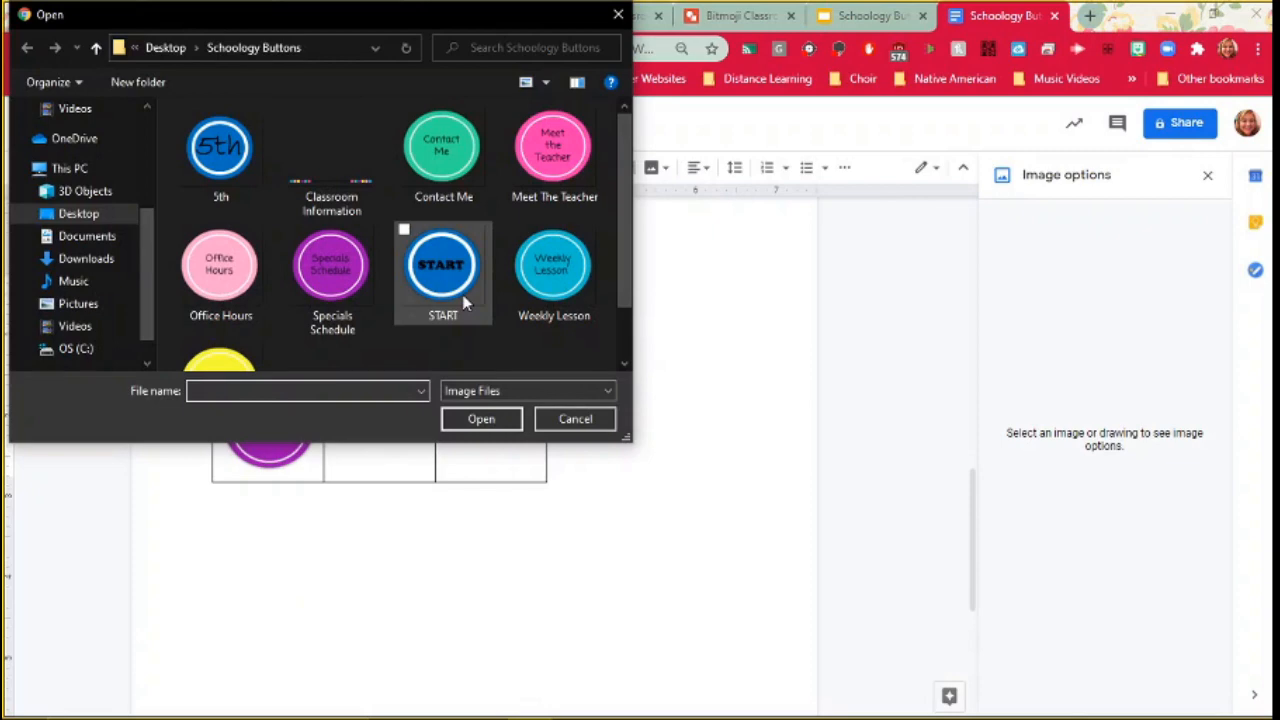
{"action": "double_click", "coordinate": [440, 145]}
Insert the Meet The Teacher image from the computer on a new line below Zoom Link in the third cell
{"action": "left_click", "coordinate": [510, 360]}
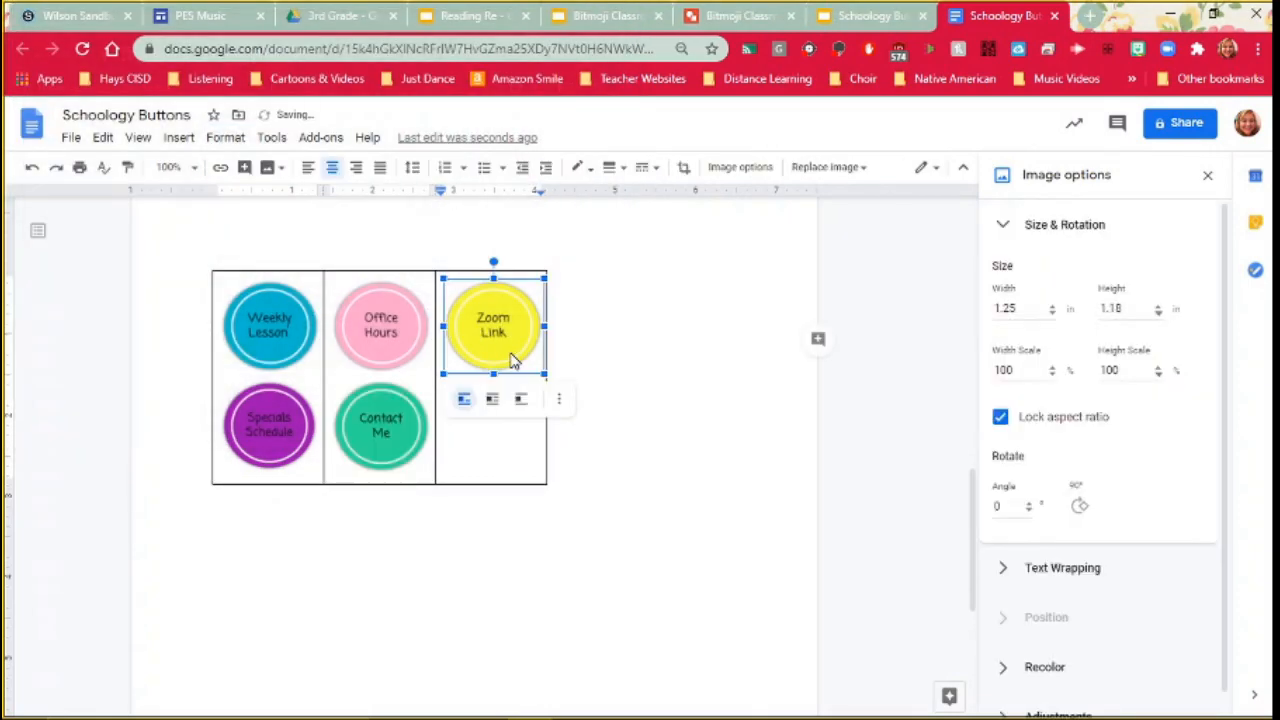
{"action": "left_click", "coordinate": [508, 374]}
{"action": "left_click", "coordinate": [178, 140]}
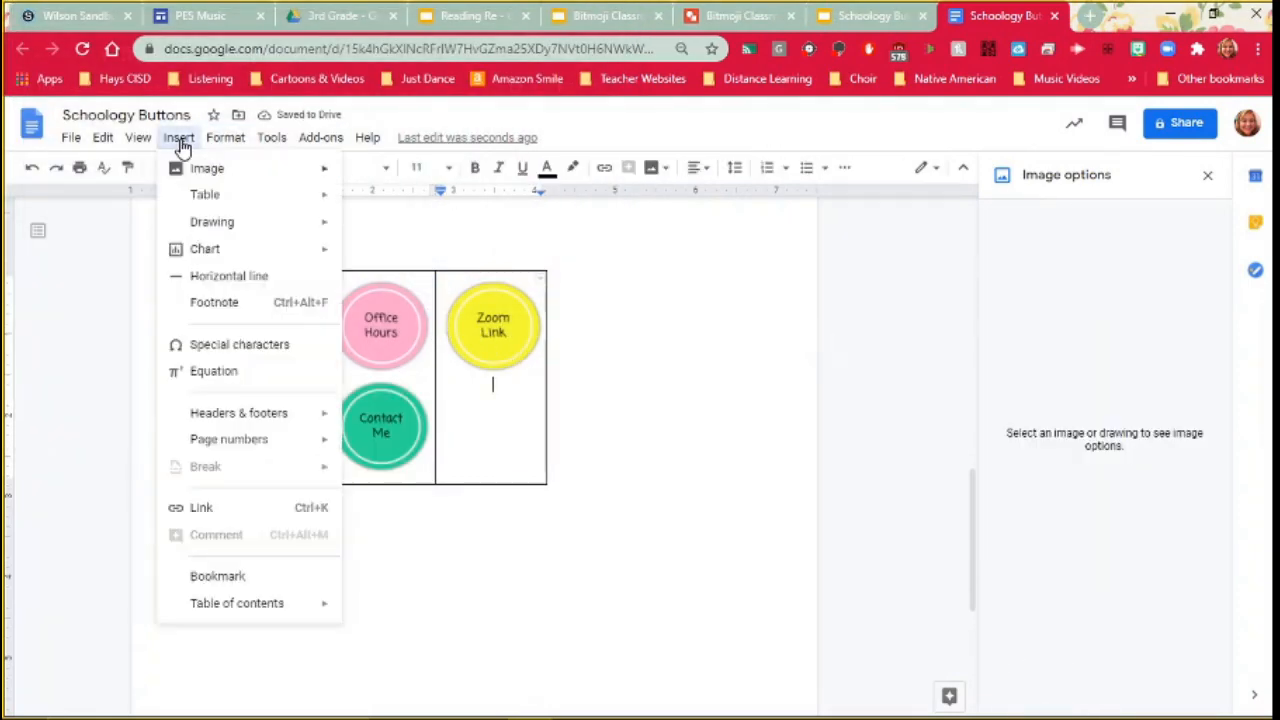
{"action": "mouse_move", "coordinate": [323, 170]}
{"action": "left_click", "coordinate": [363, 171]}
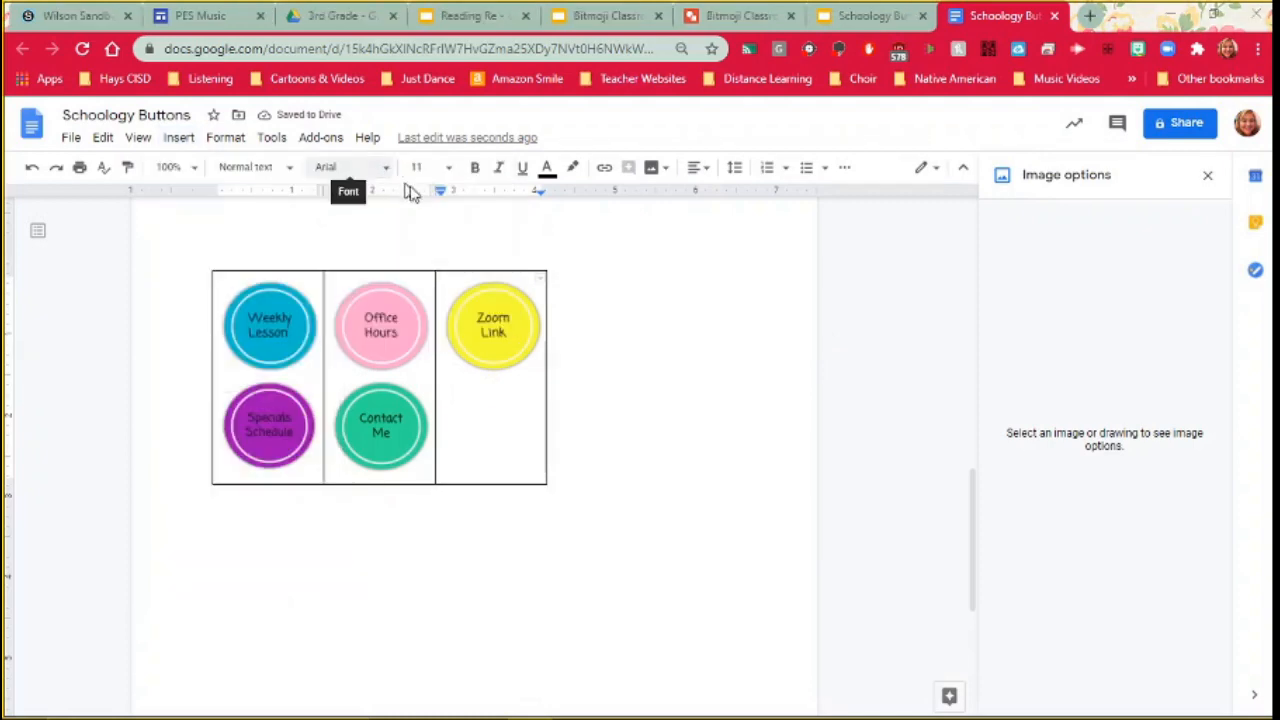
{"action": "double_click", "coordinate": [557, 152]}
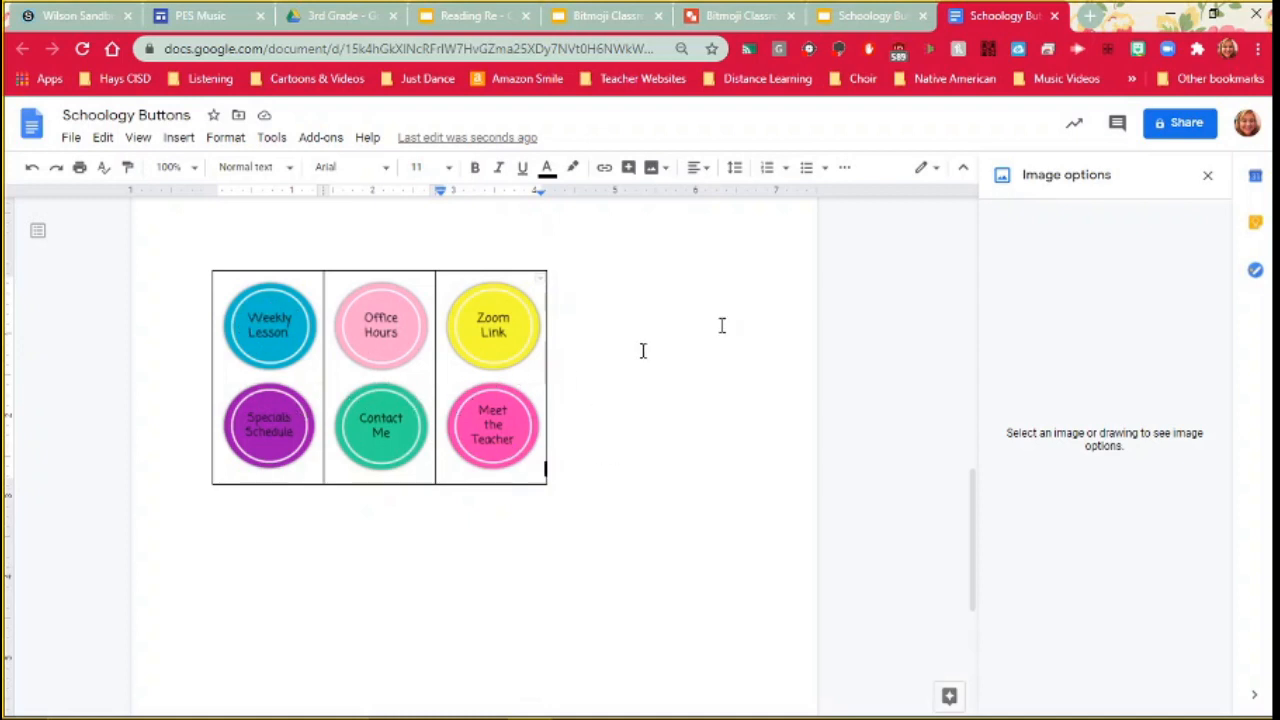
Close the image options and set the border color of the whole button table to white
{"action": "left_click", "coordinate": [1208, 180]}
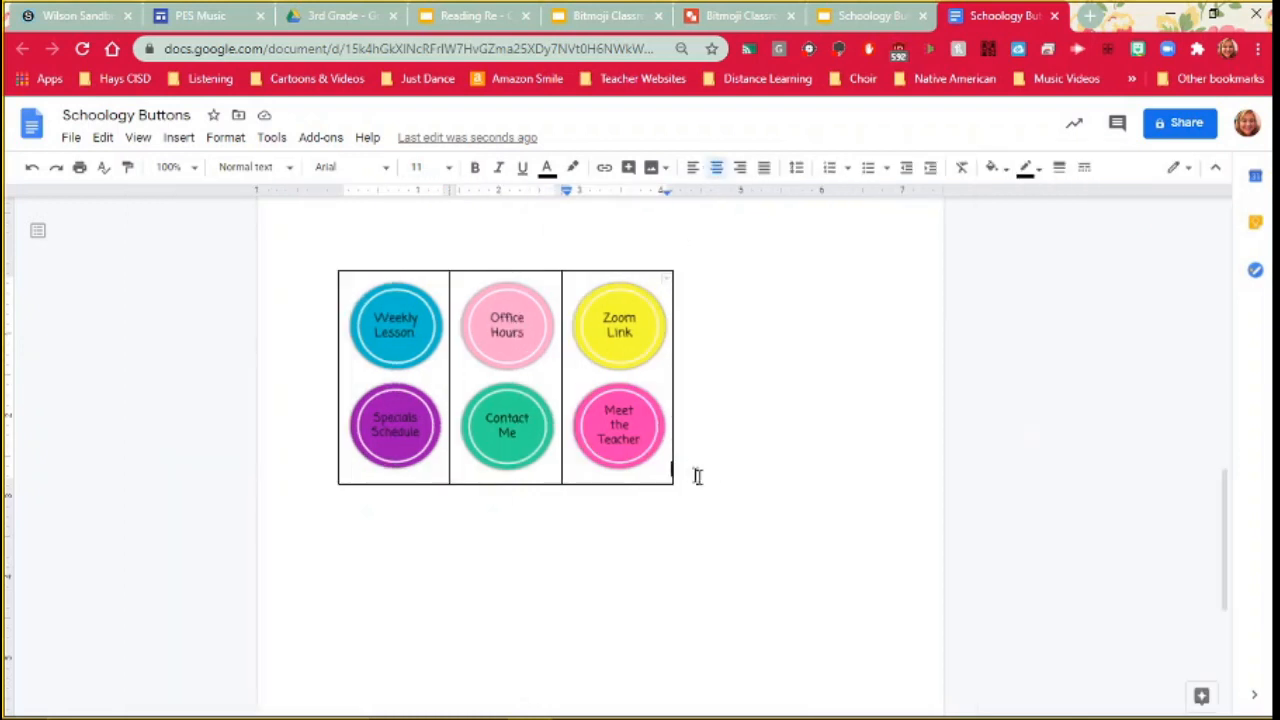
{"action": "left_click_drag", "start_coordinate": [703, 482], "coordinate": [372, 320]}
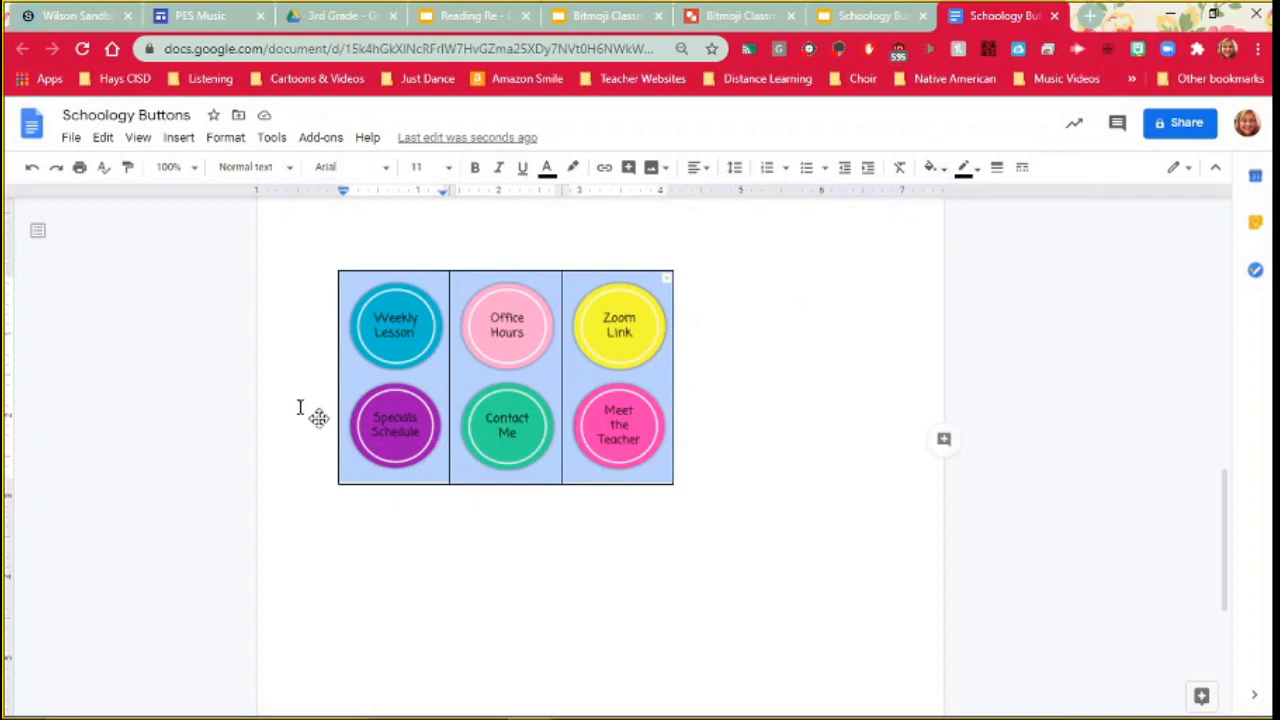
{"action": "left_click", "coordinate": [970, 172]}
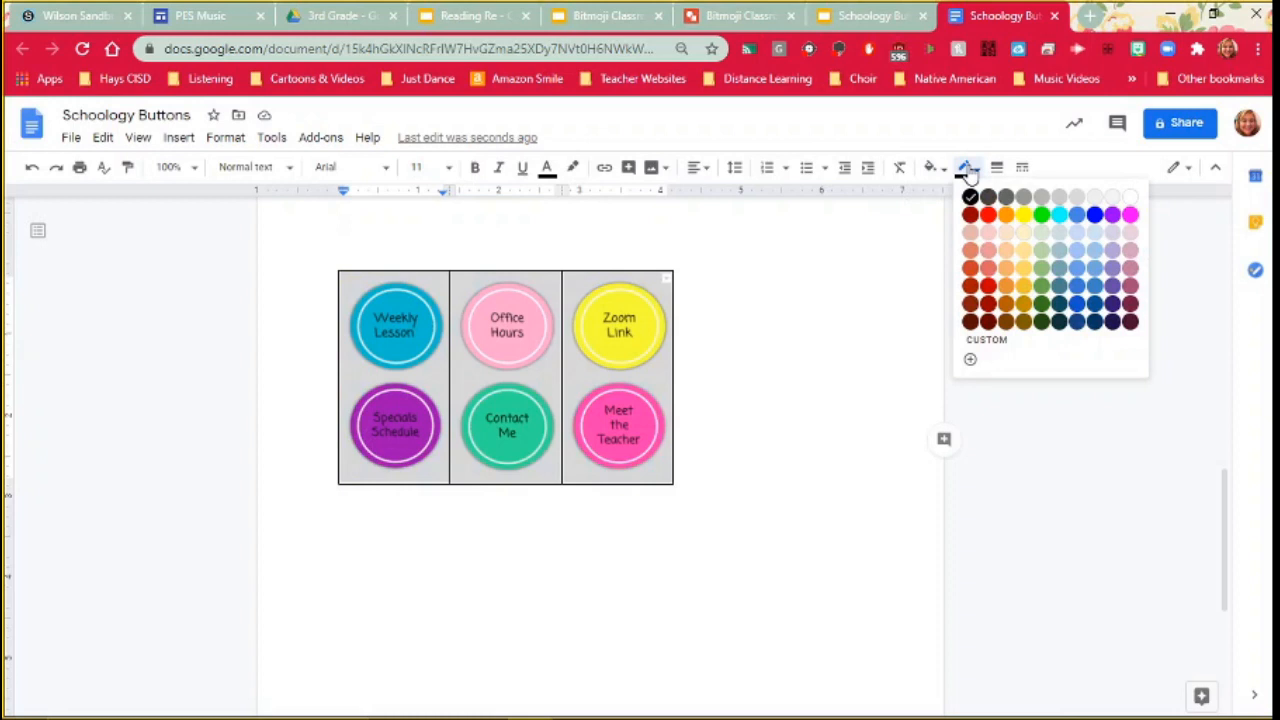
{"action": "left_click", "coordinate": [1131, 199]}
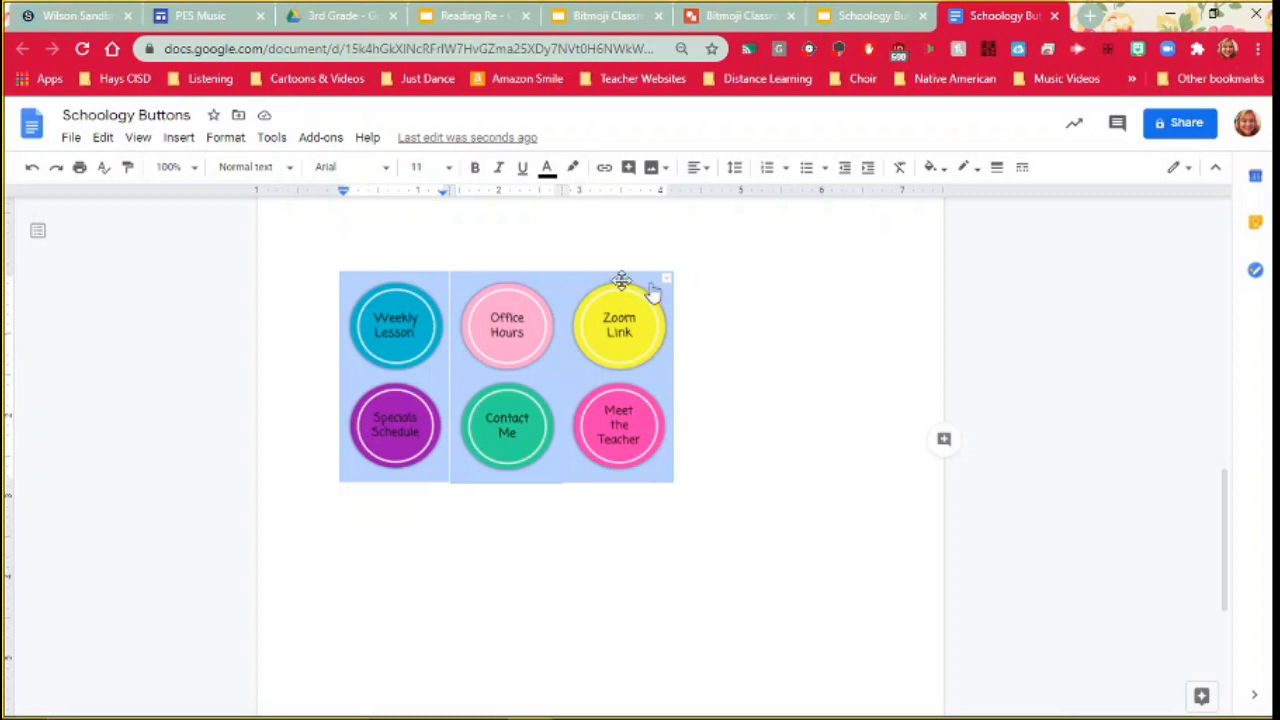
Examine the Classroom Information banner and buttons on the Schoology course page and in the Buttons 2 PowerPoint presentation
{"action": "left_click", "coordinate": [80, 15]}
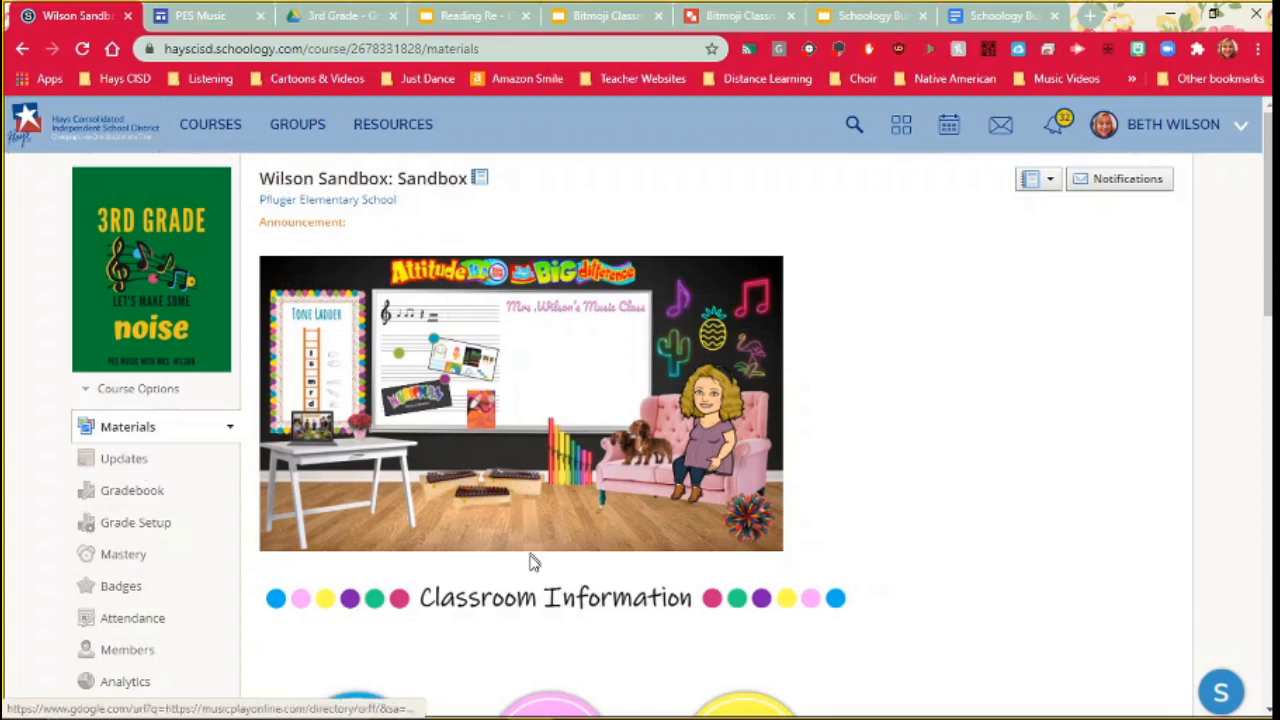
{"action": "scroll", "coordinate": [530, 553], "scroll_direction": "down", "scroll_amount": 4}
{"action": "scroll", "coordinate": [530, 560], "scroll_direction": "up", "scroll_amount": 1}
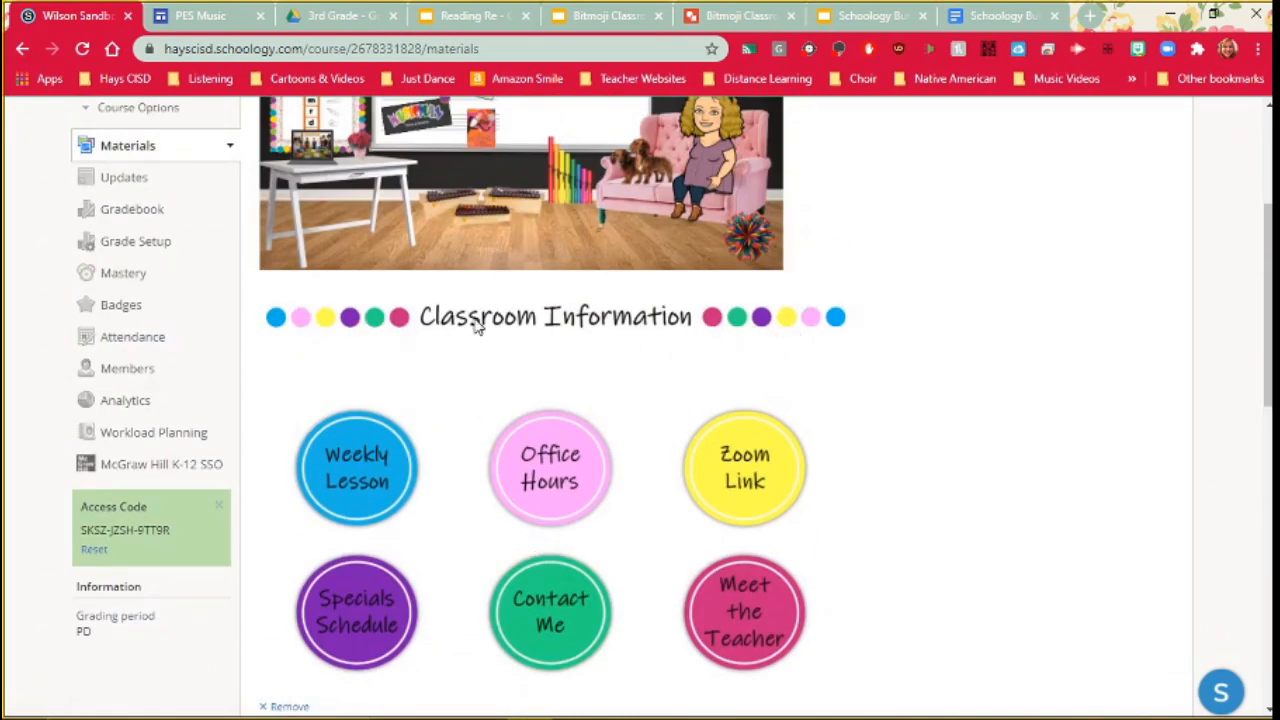
{"action": "mouse_move", "coordinate": [520, 712]}
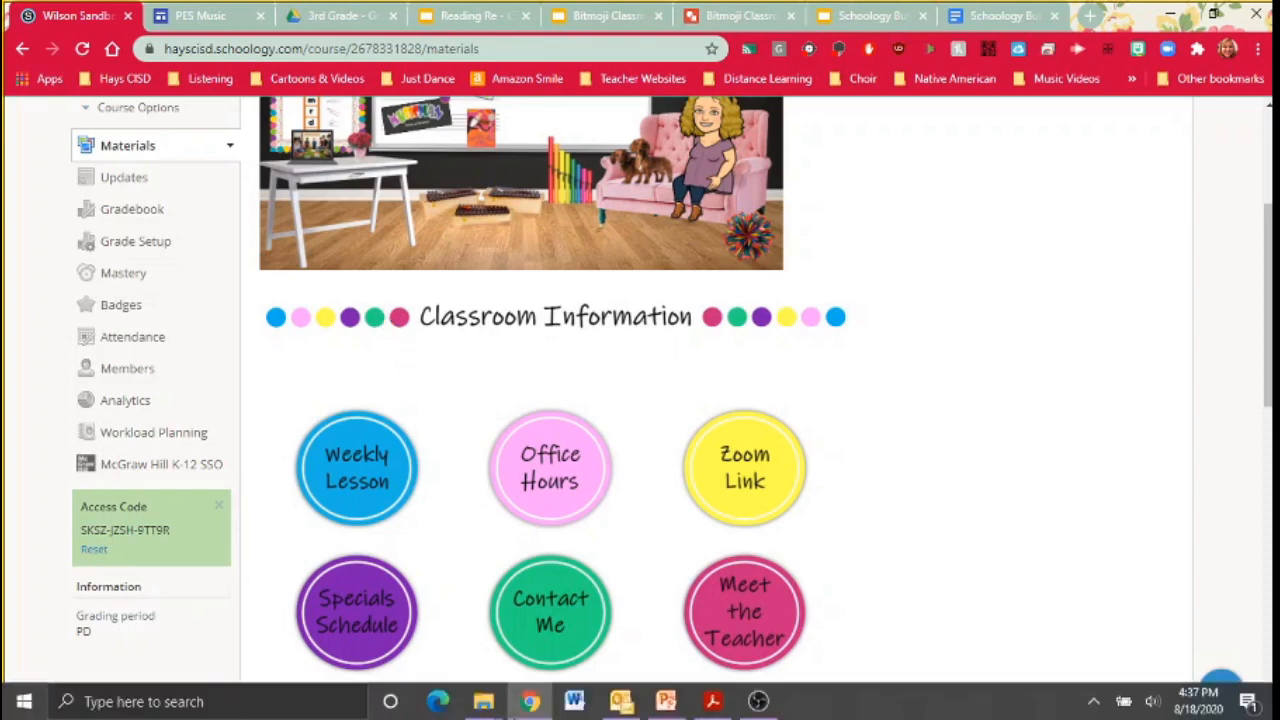
{"action": "left_click", "coordinate": [667, 702]}
{"action": "left_click", "coordinate": [129, 197]}
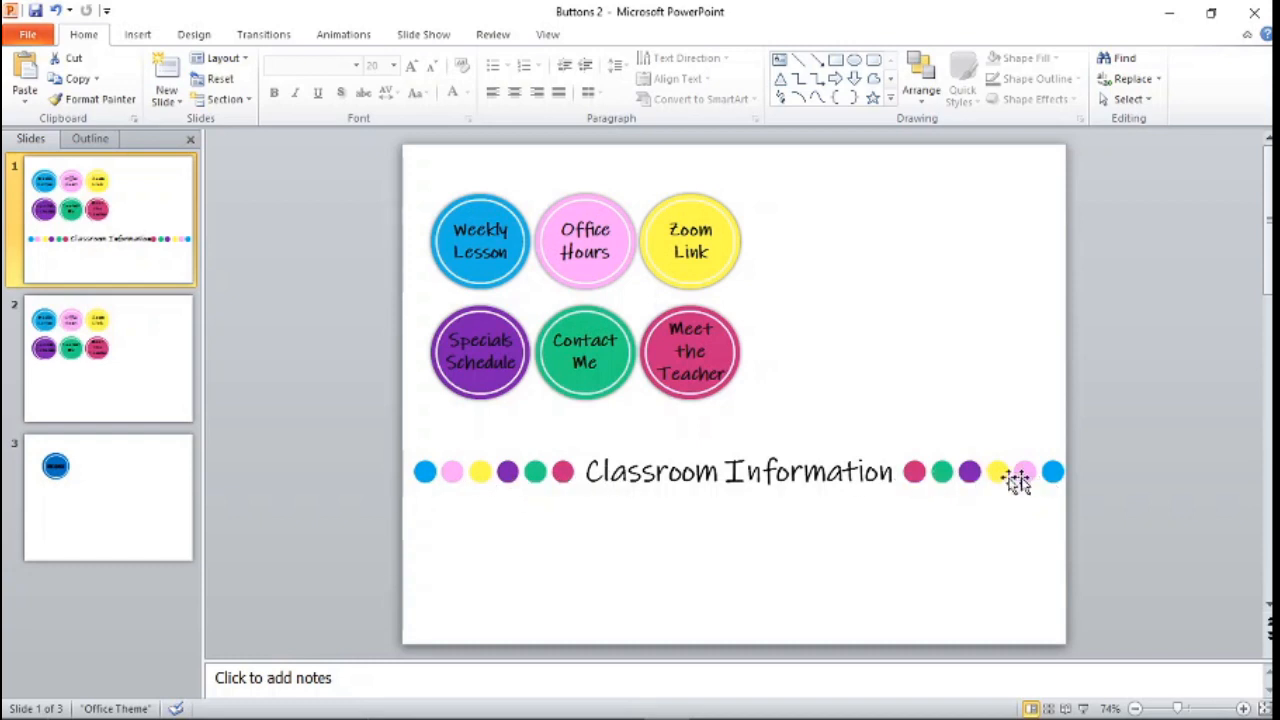
{"action": "left_click", "coordinate": [500, 472]}
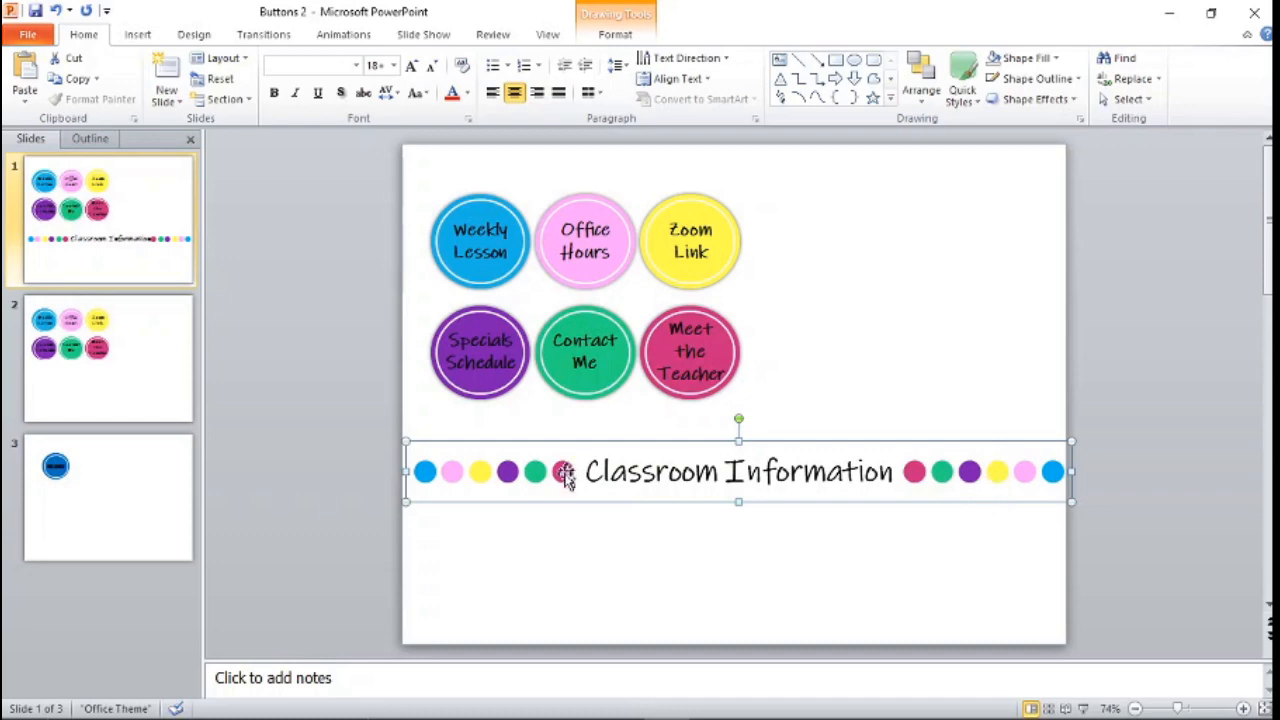
{"action": "left_click", "coordinate": [1170, 14]}
Open the Bitmoji Classroom page from the Schoology course materials for editing
{"action": "scroll", "coordinate": [570, 456], "scroll_direction": "down", "scroll_amount": 1}
{"action": "scroll", "coordinate": [572, 456], "scroll_direction": "down", "scroll_amount": 1}
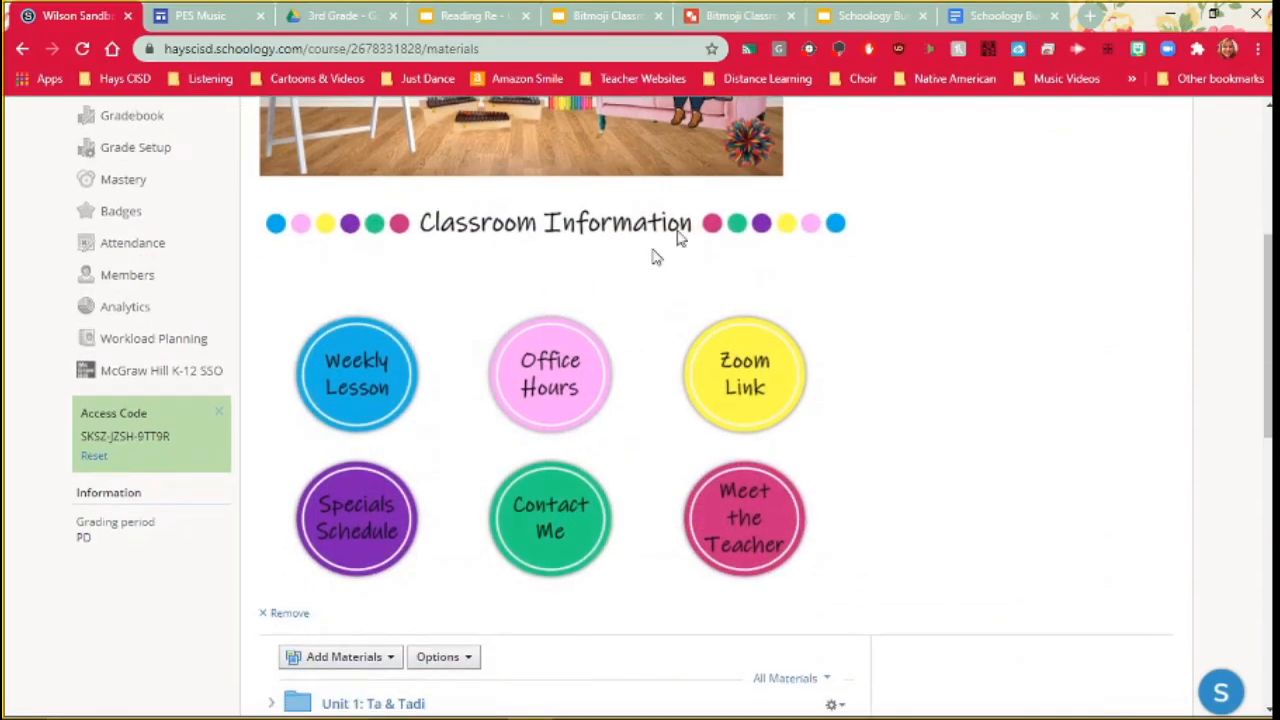
{"action": "scroll", "coordinate": [480, 406], "scroll_direction": "down", "scroll_amount": 5}
{"action": "scroll", "coordinate": [478, 404], "scroll_direction": "down", "scroll_amount": 3}
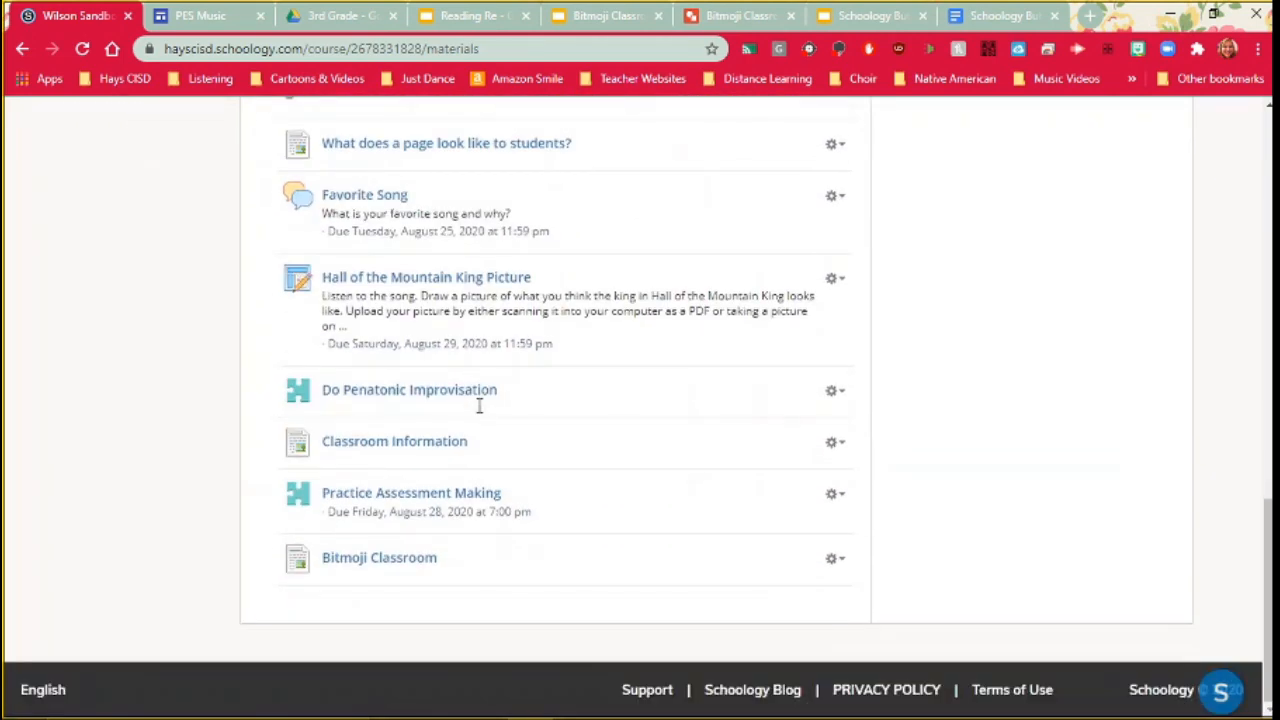
{"action": "left_click", "coordinate": [375, 567]}
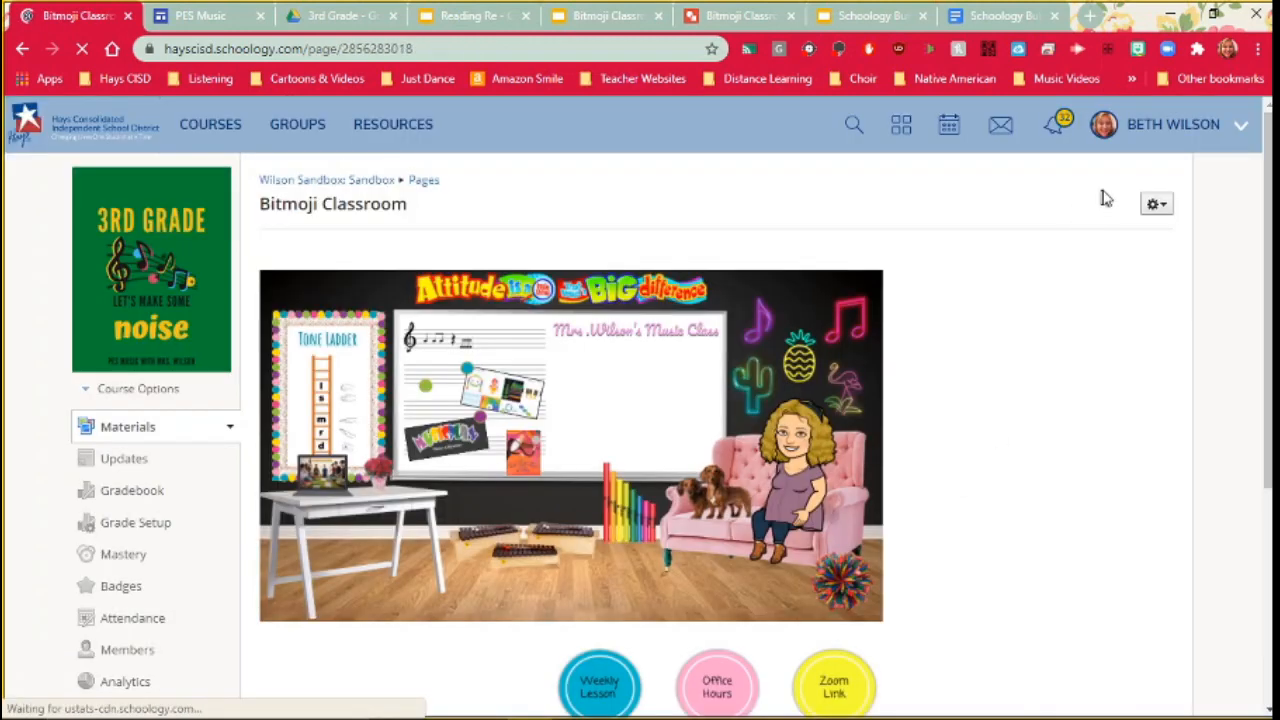
{"action": "left_click", "coordinate": [1155, 205]}
{"action": "left_click", "coordinate": [1110, 235]}
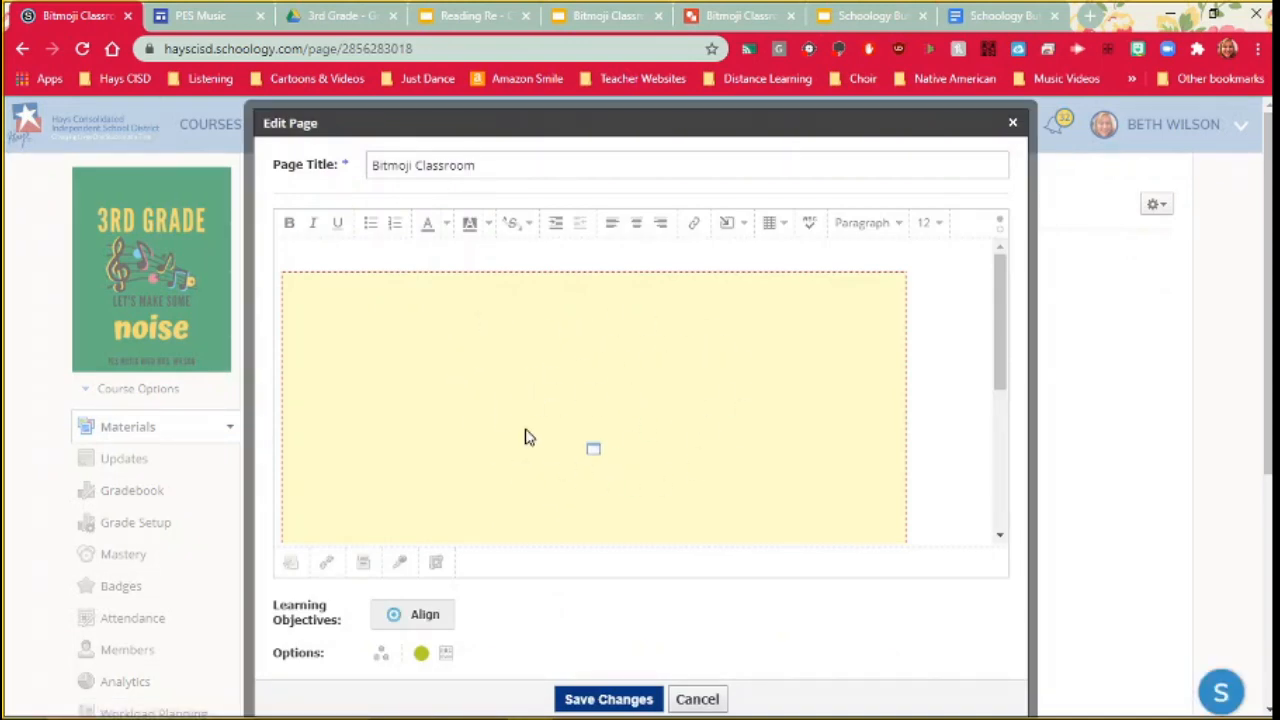
Delete the existing table of six buttons below the embedded classroom in the page content
{"action": "scroll", "coordinate": [523, 437], "scroll_direction": "down", "scroll_amount": 3}
{"action": "left_click", "coordinate": [814, 471]}
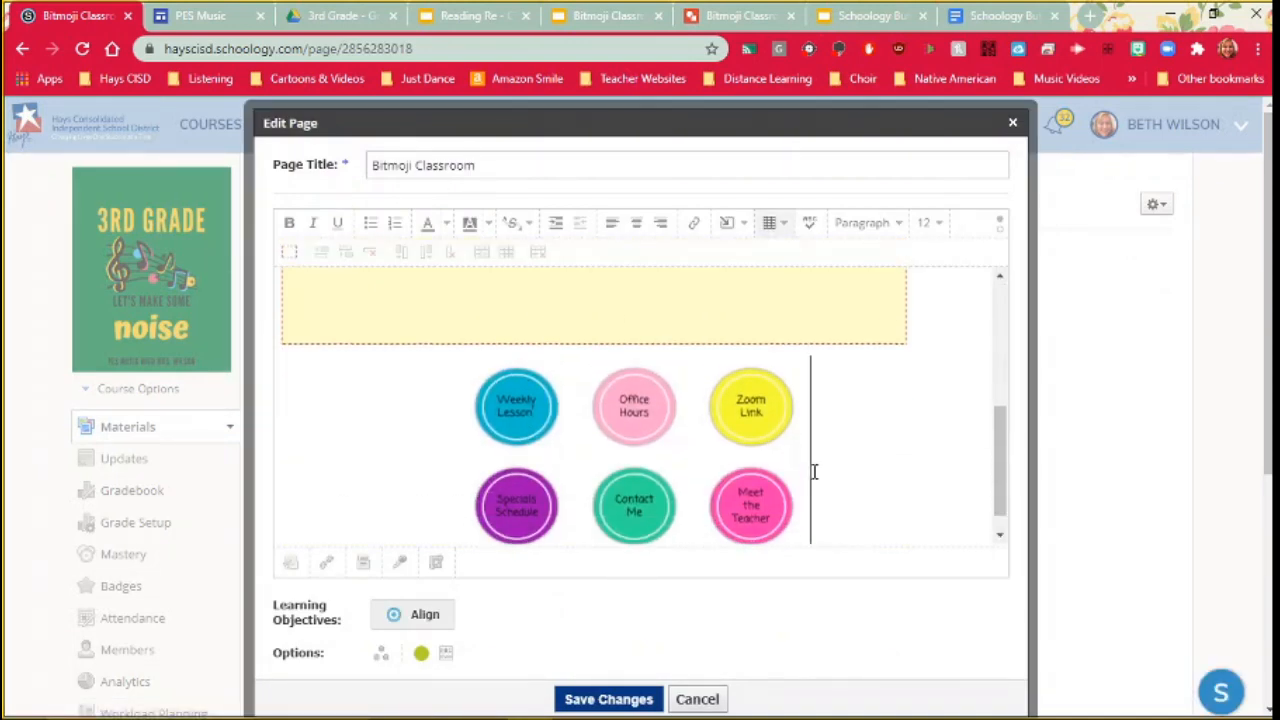
{"action": "key", "text": "BackSpace"}
{"action": "key", "text": "BackSpace"}
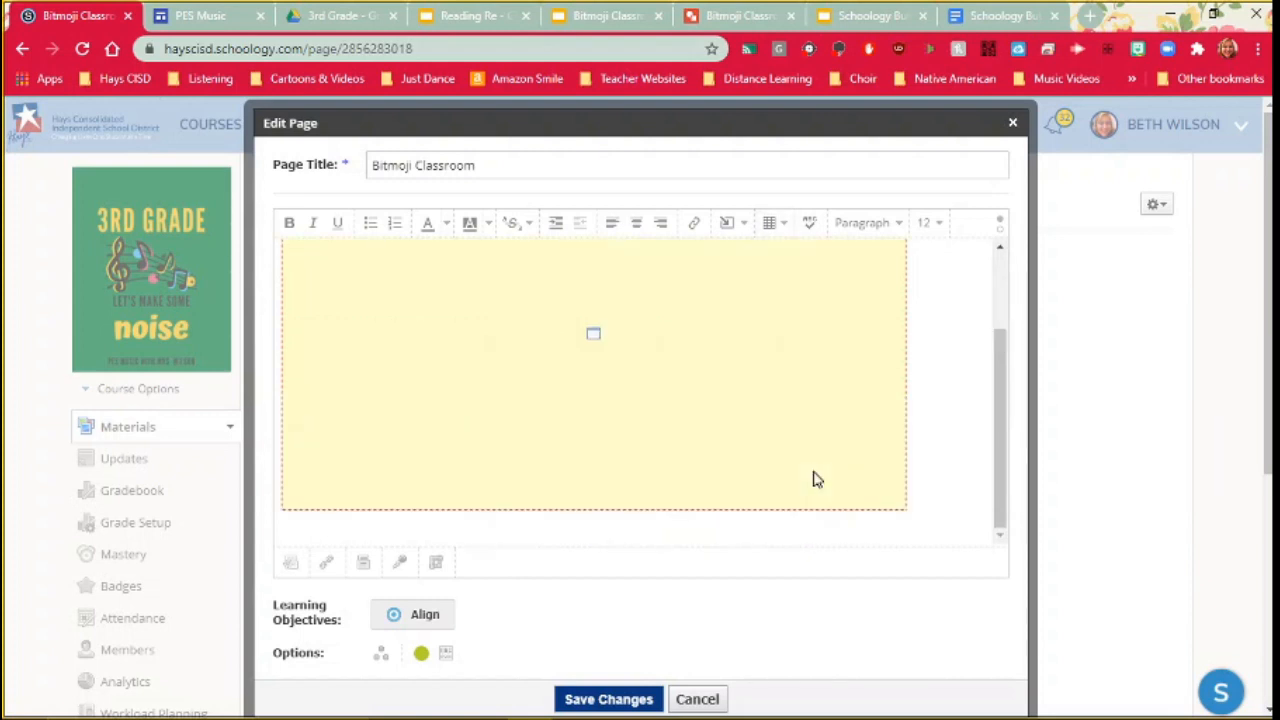
Paste the copied table of six round buttons on a new line below the embedded classroom
{"action": "key", "text": "BackSpace"}
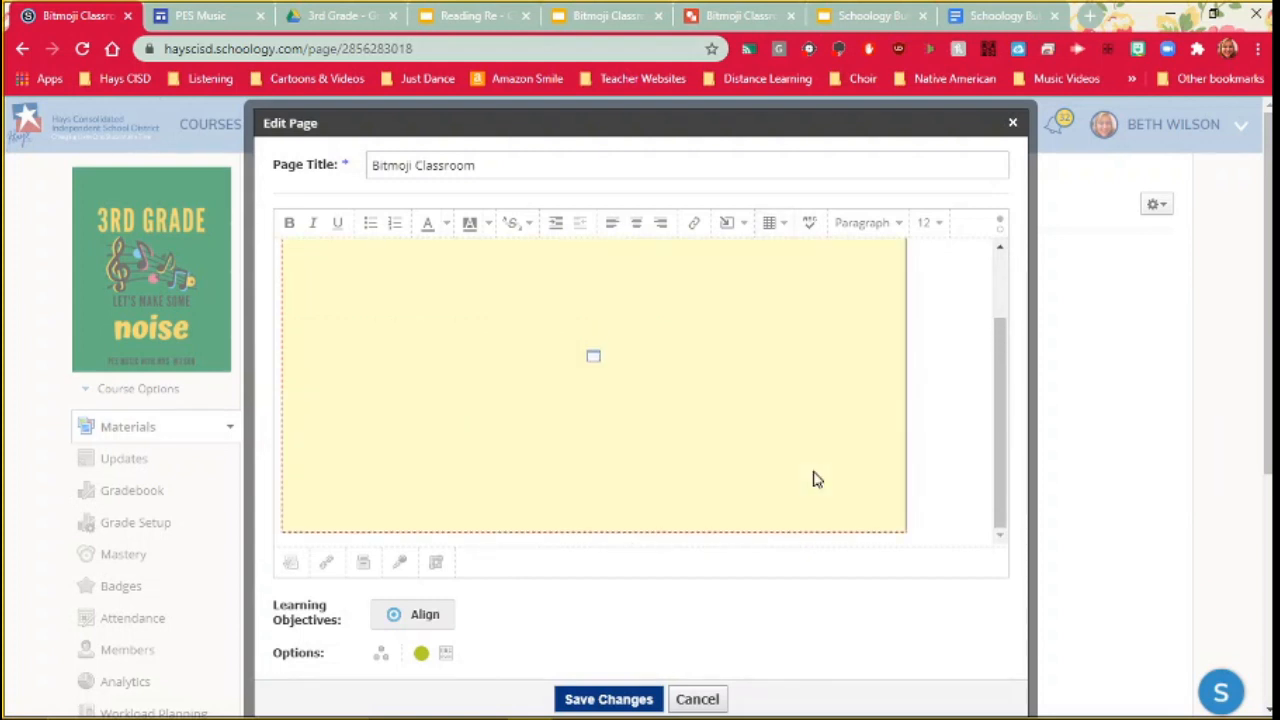
{"action": "key", "text": "Return"}
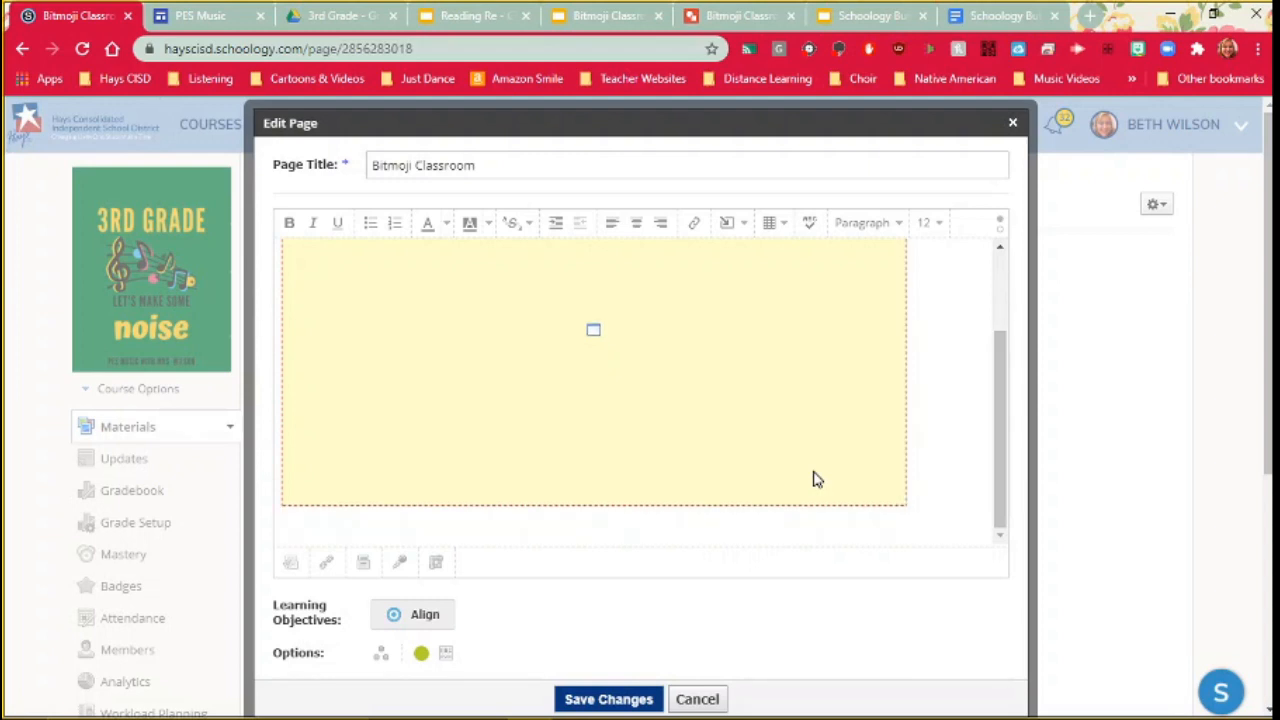
{"action": "key", "text": "ctrl+v"}
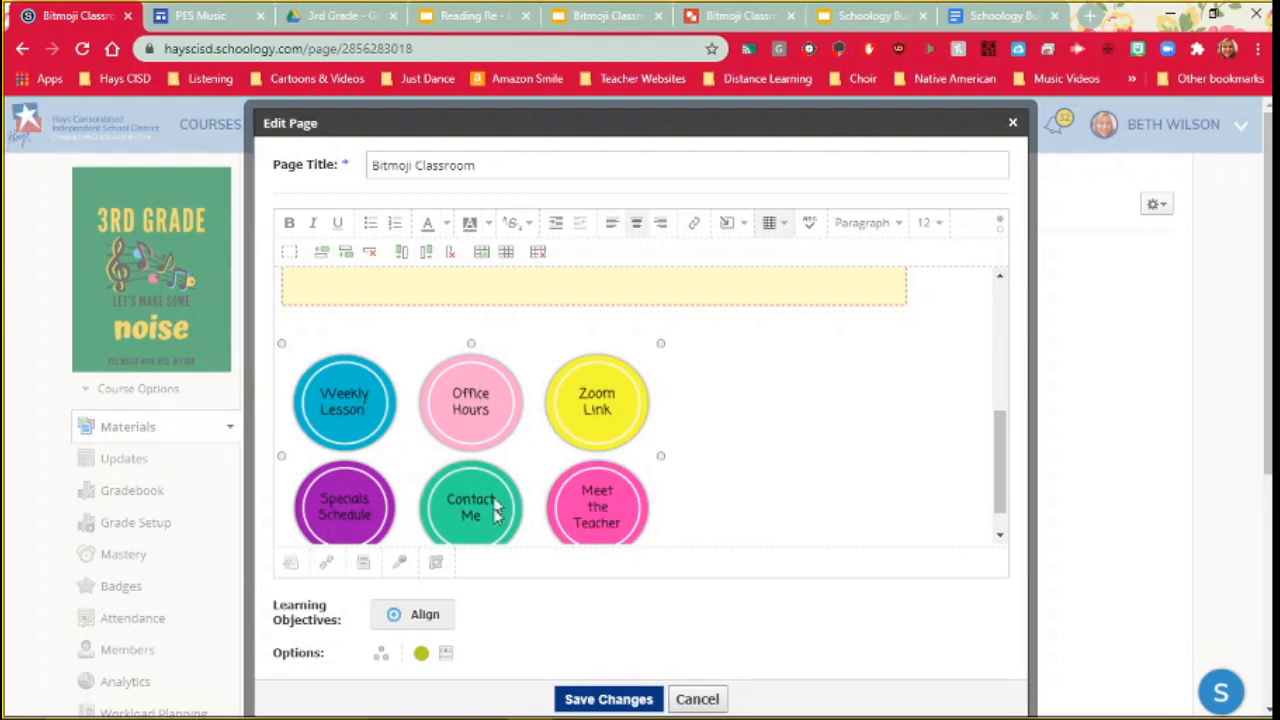
Select the Meet the Teacher button image and copy the web address of the PES Music site
{"action": "left_click", "coordinate": [607, 503]}
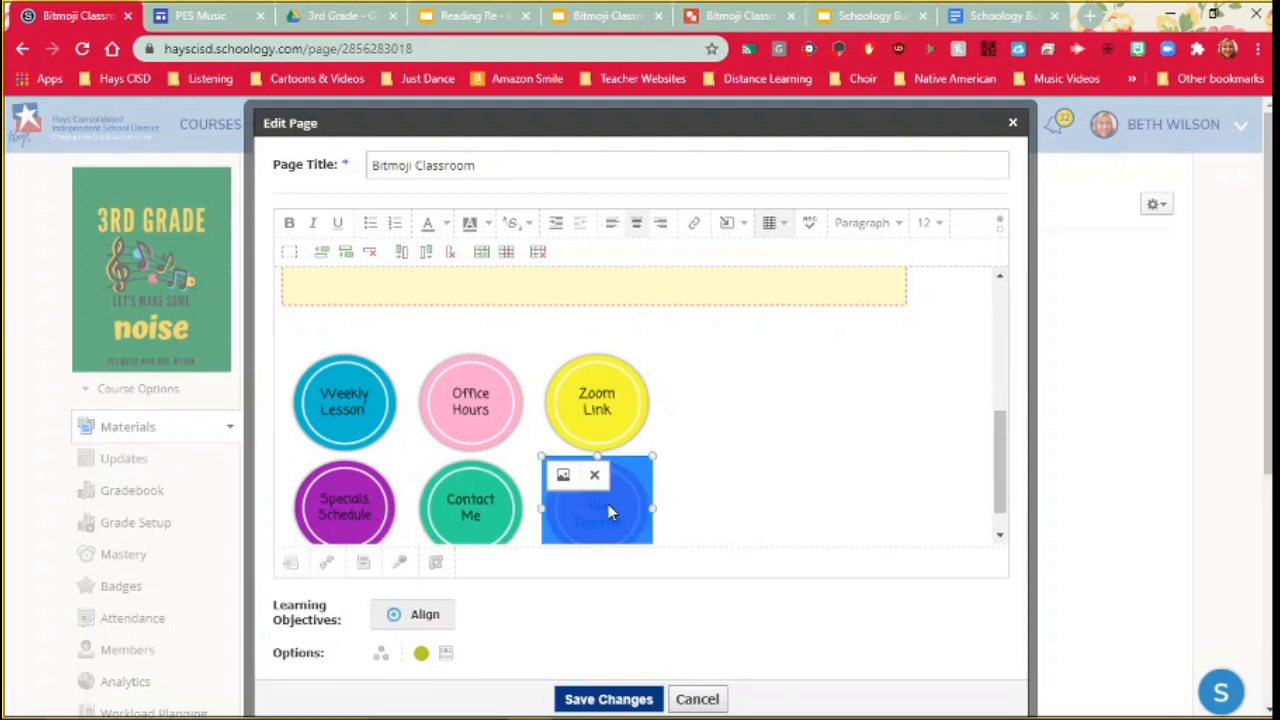
{"action": "left_click", "coordinate": [200, 15]}
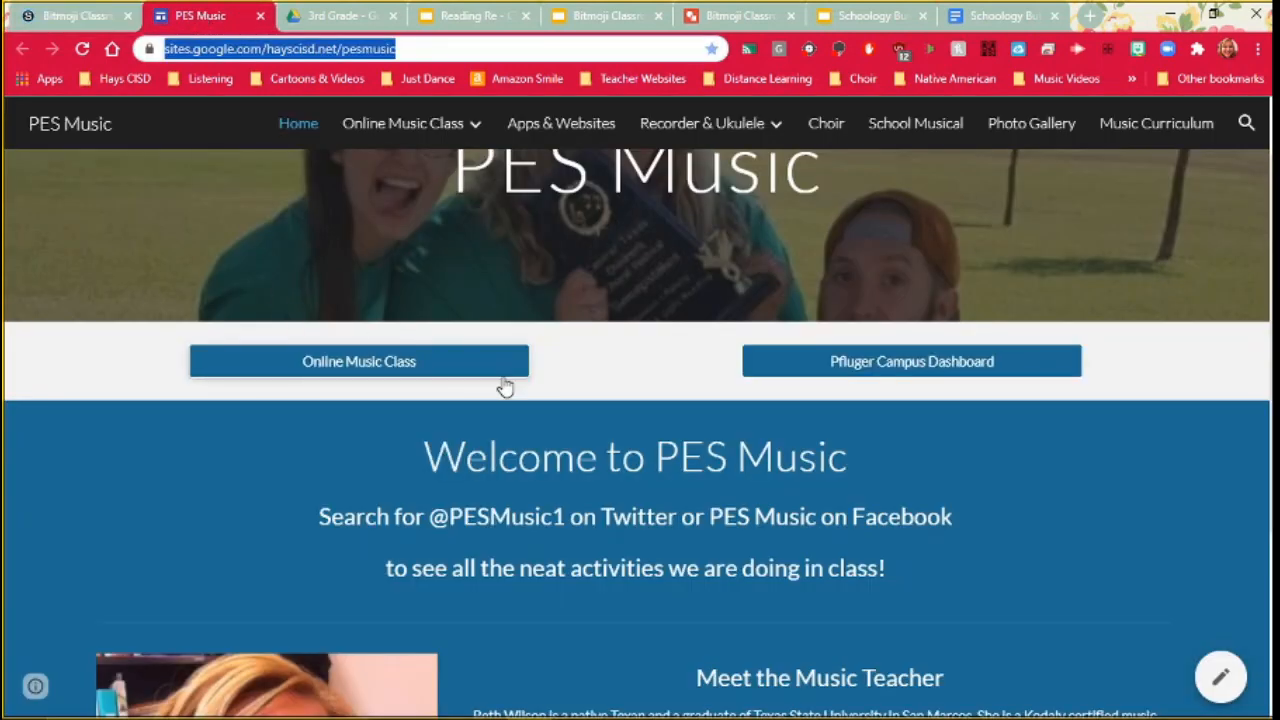
{"action": "scroll", "coordinate": [497, 300], "scroll_direction": "up", "scroll_amount": 1}
{"action": "scroll", "coordinate": [491, 340], "scroll_direction": "down", "scroll_amount": 5}
{"action": "scroll", "coordinate": [600, 370], "scroll_direction": "up", "scroll_amount": 1}
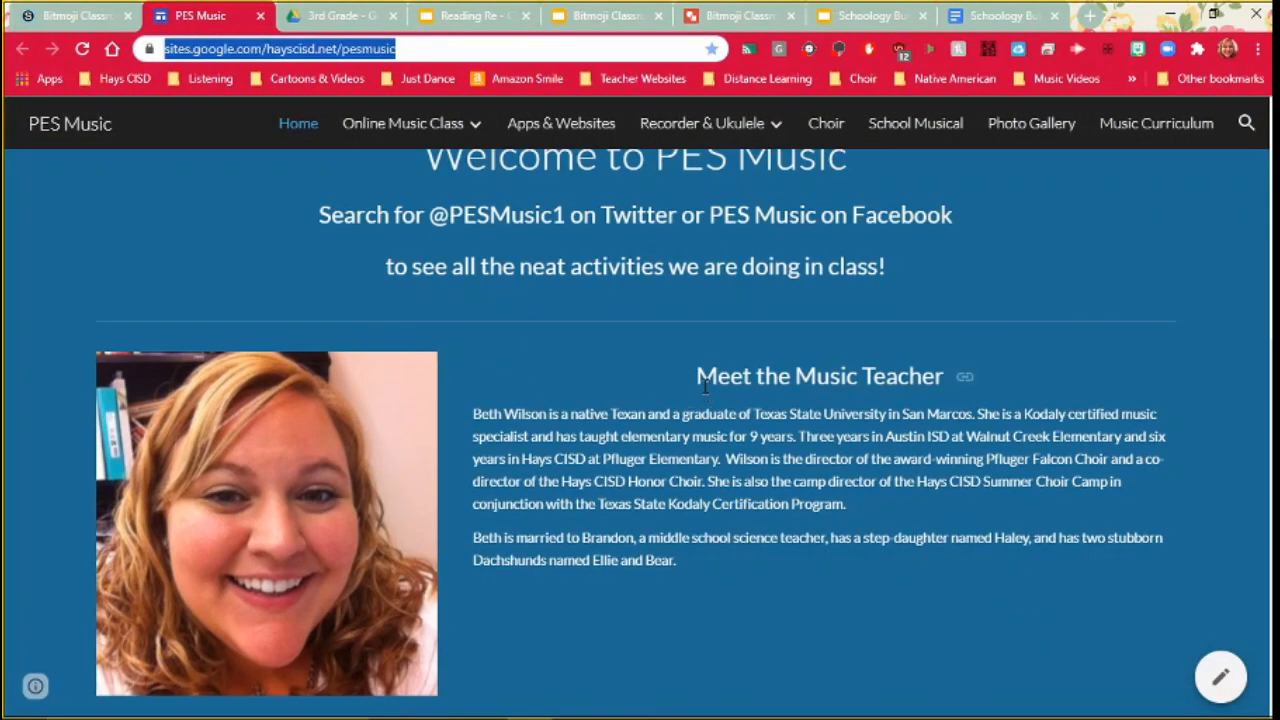
{"action": "left_click", "coordinate": [414, 46]}
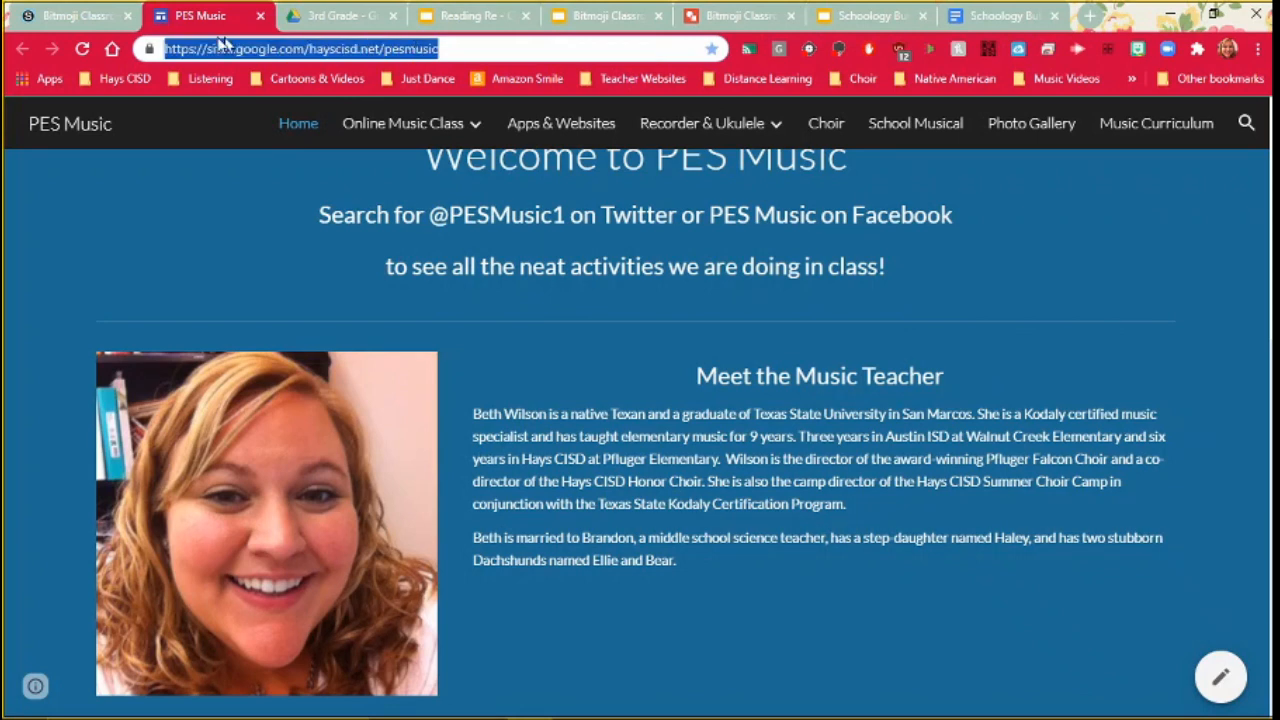
{"action": "left_click", "coordinate": [70, 15]}
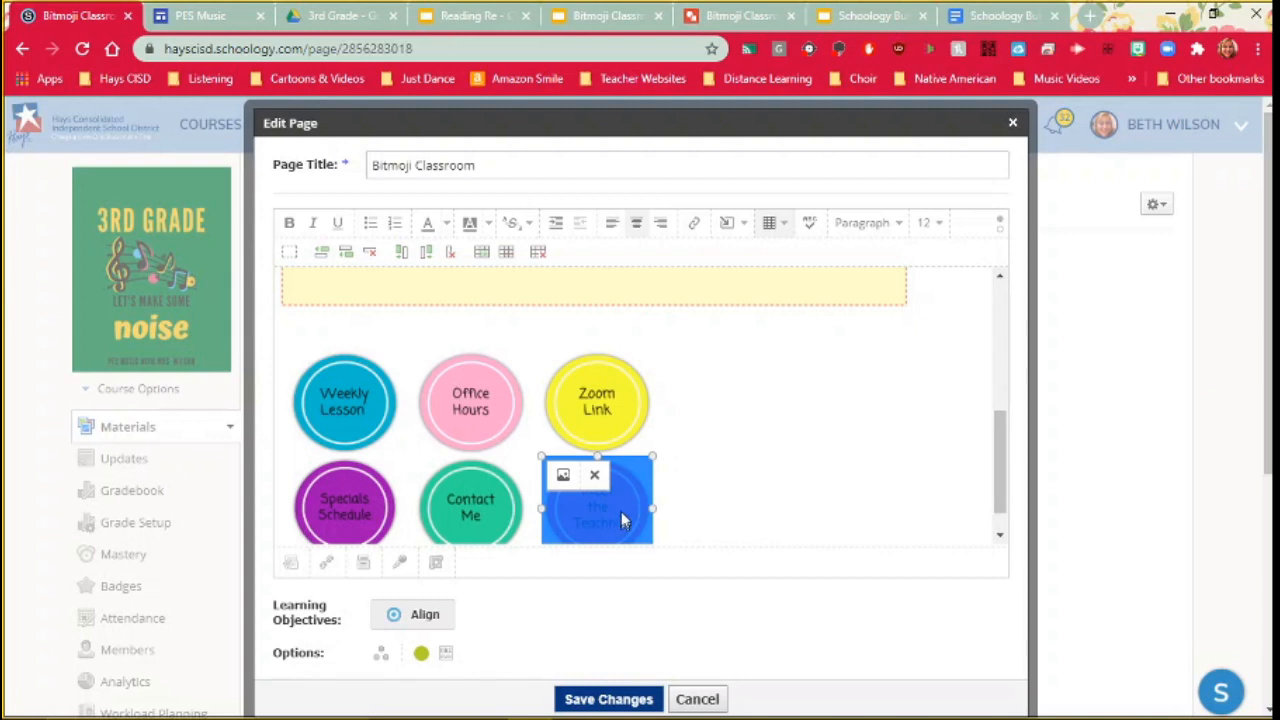
{"action": "left_click", "coordinate": [694, 224]}
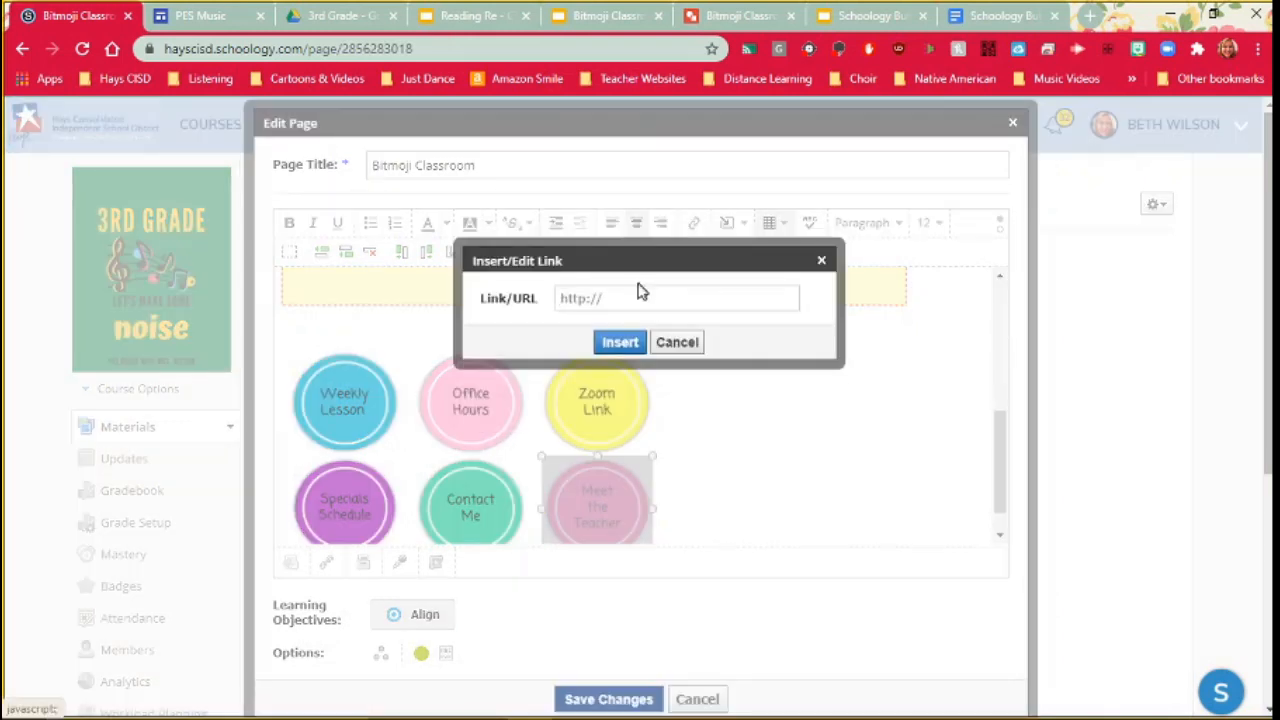
{"action": "left_click", "coordinate": [623, 298]}
{"action": "key", "text": "Down"}
{"action": "key", "text": "Return"}
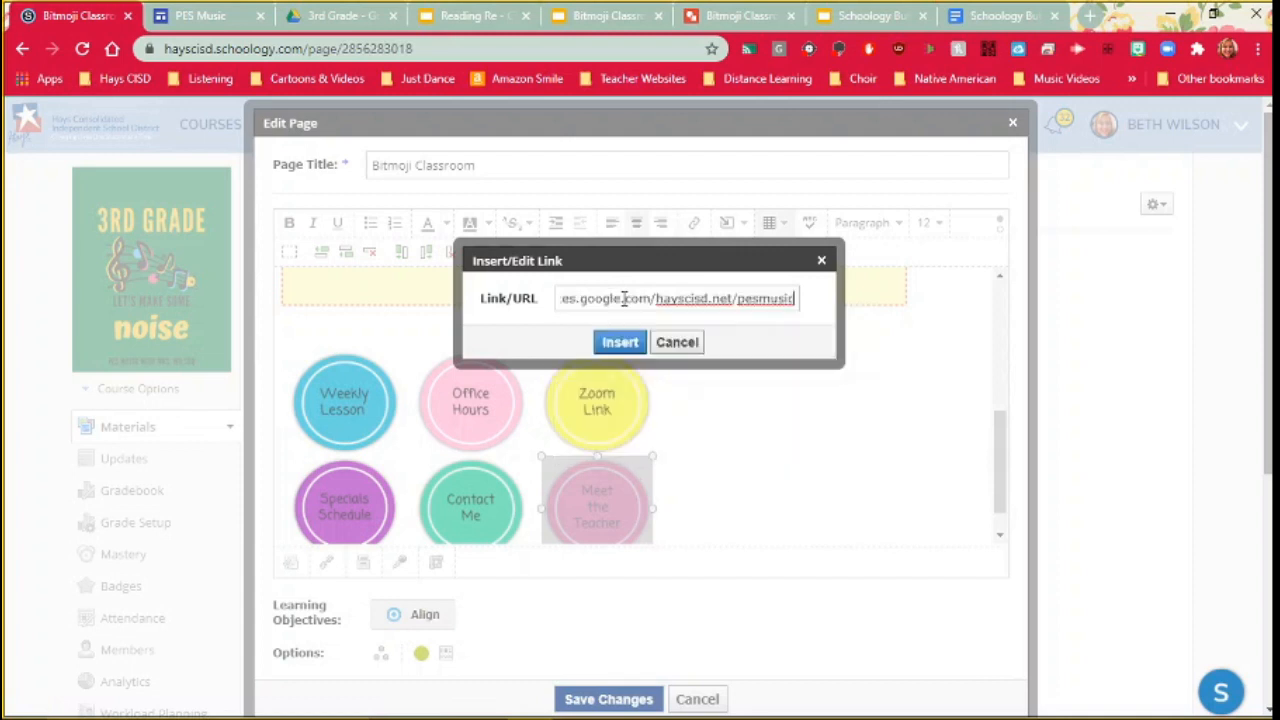
{"action": "left_click", "coordinate": [619, 341]}
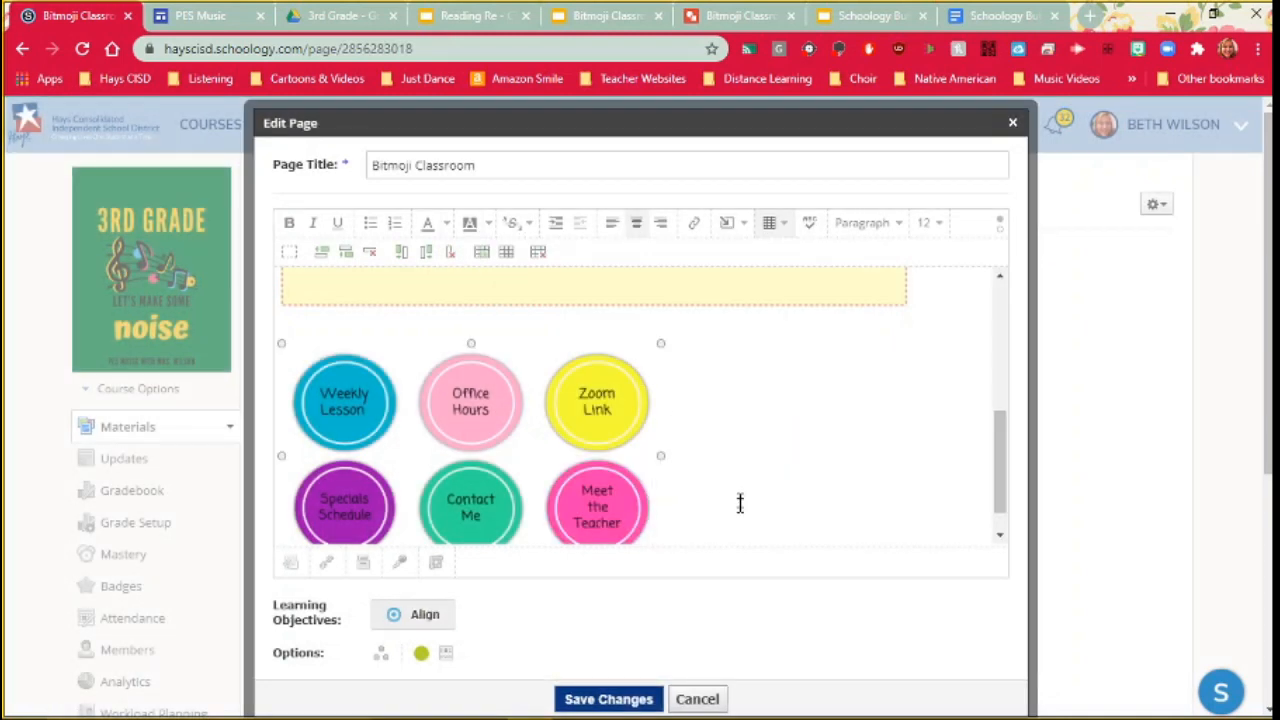
Copy the whole table of six buttons from the page content and save the Bitmoji Classroom page
{"action": "scroll", "coordinate": [807, 511], "scroll_direction": "down", "scroll_amount": 1}
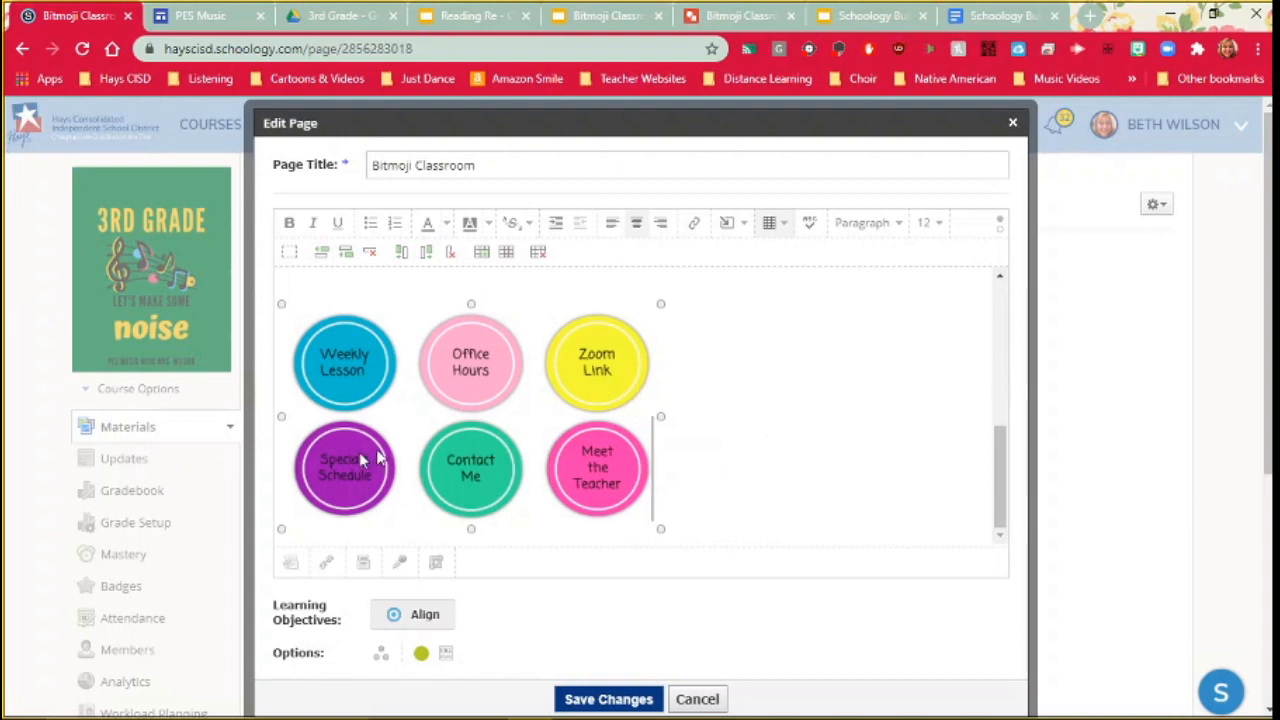
{"action": "left_click_drag", "start_coordinate": [720, 491], "coordinate": [307, 372]}
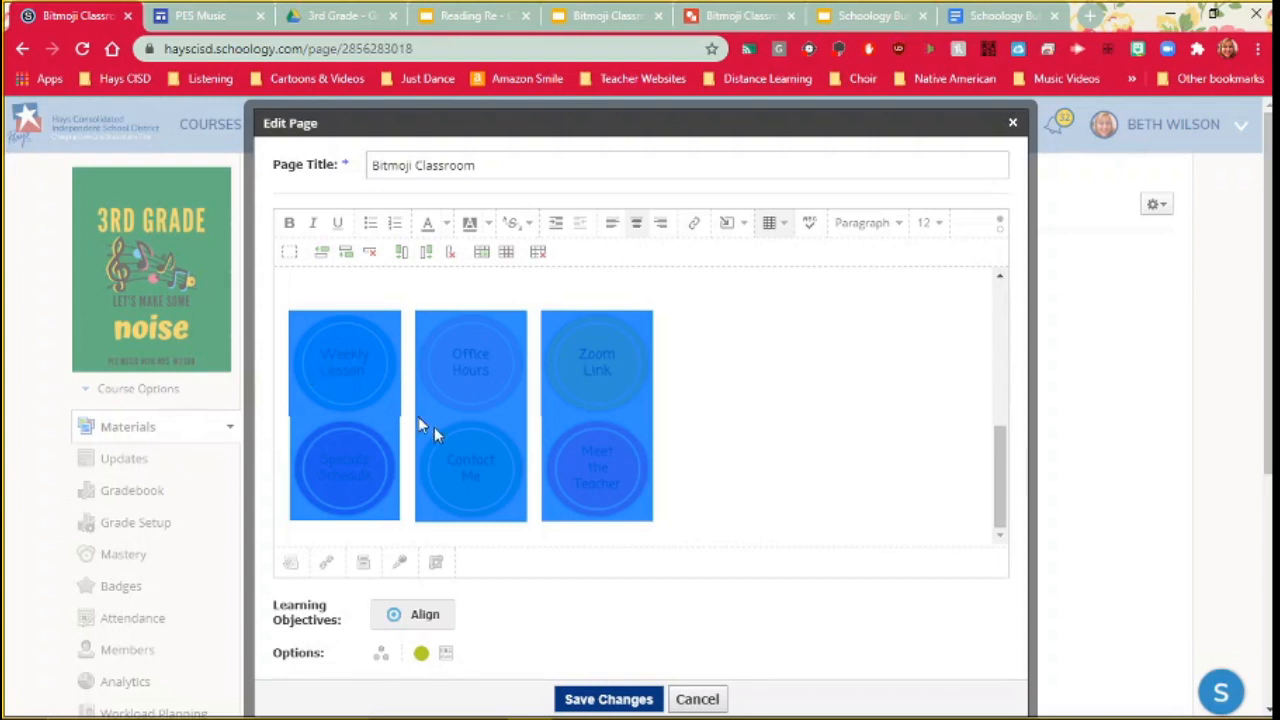
{"action": "left_click", "coordinate": [596, 698]}
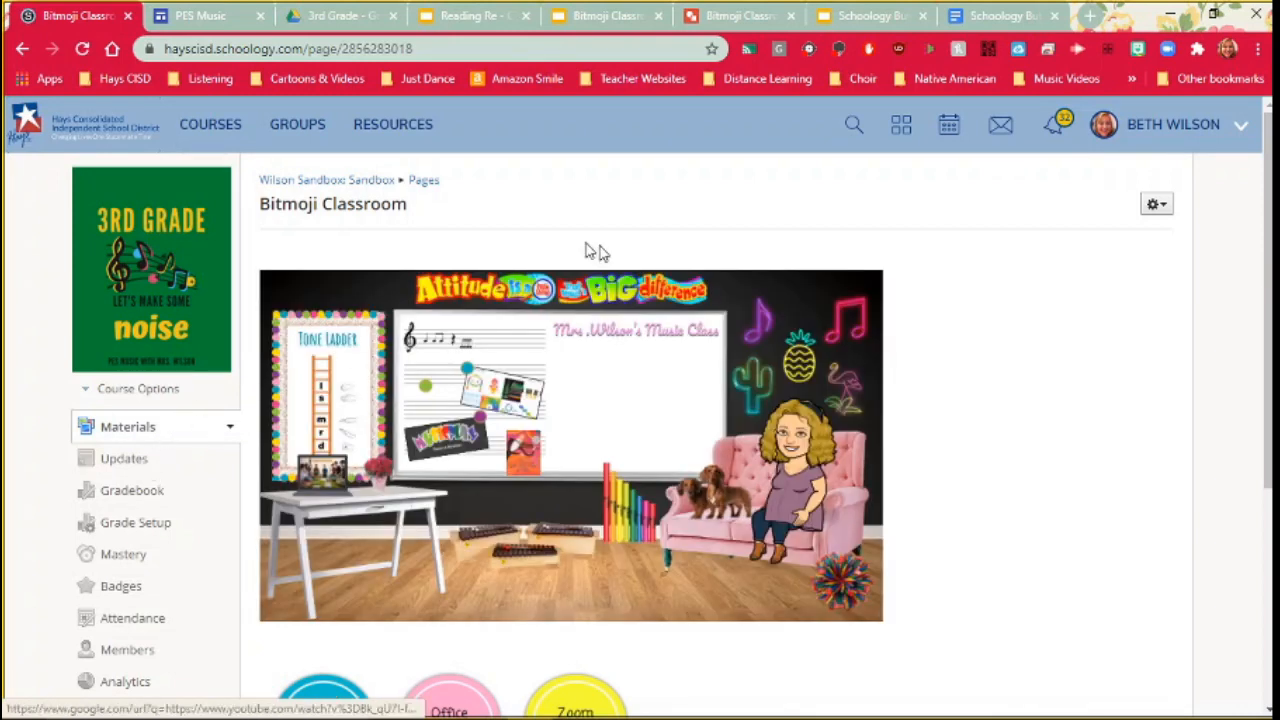
Open the course Updates and browse the Google Drive resources to attach to a new update
{"action": "left_click", "coordinate": [123, 459]}
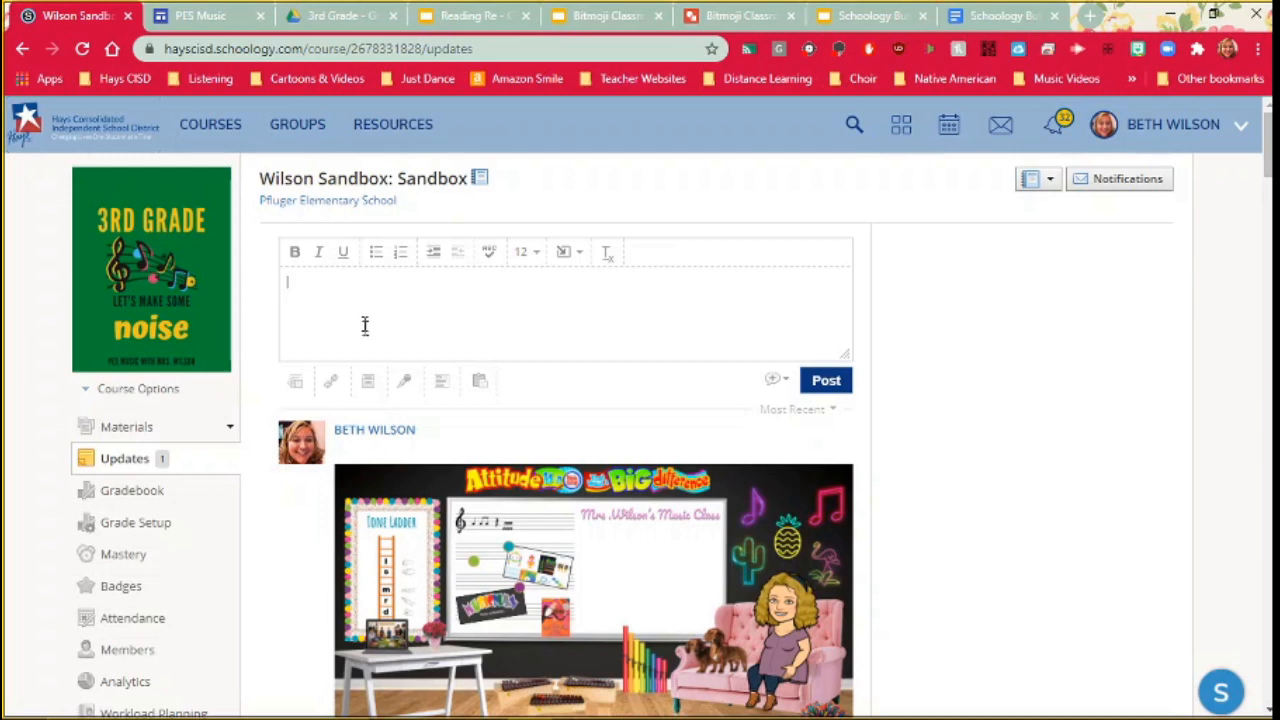
{"action": "left_click", "coordinate": [369, 382]}
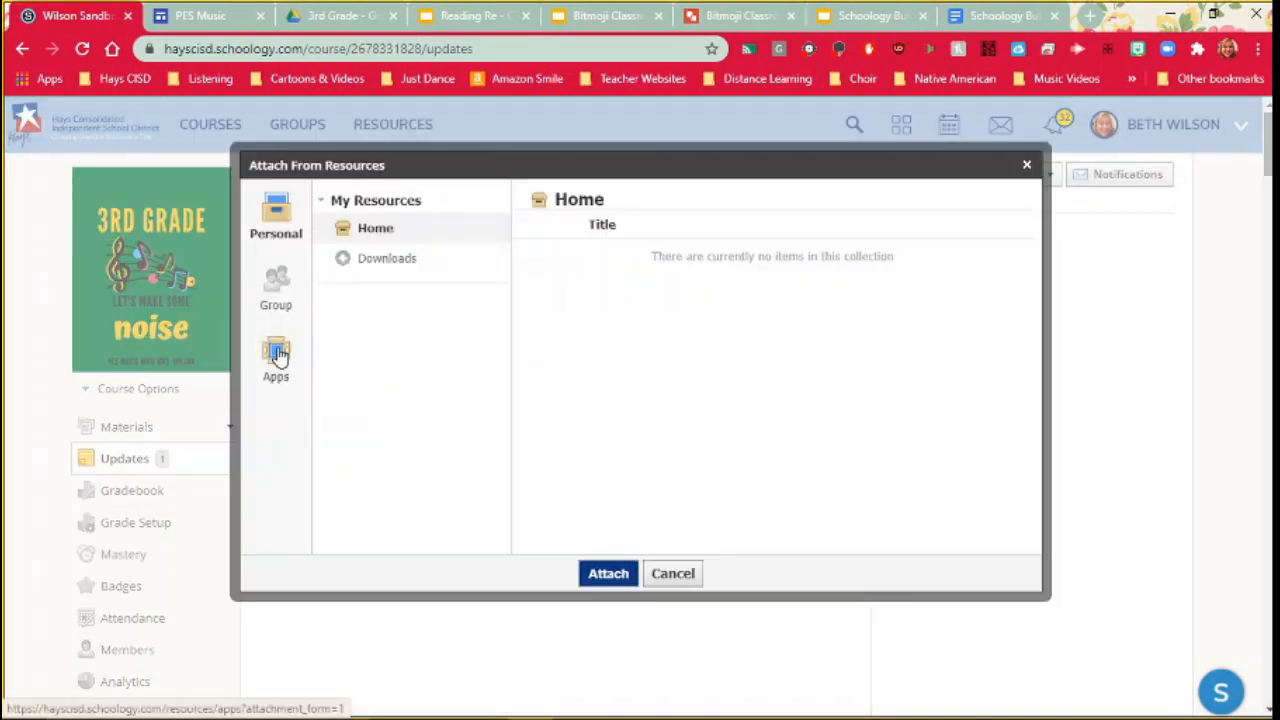
{"action": "left_click", "coordinate": [277, 352]}
{"action": "left_click", "coordinate": [403, 229]}
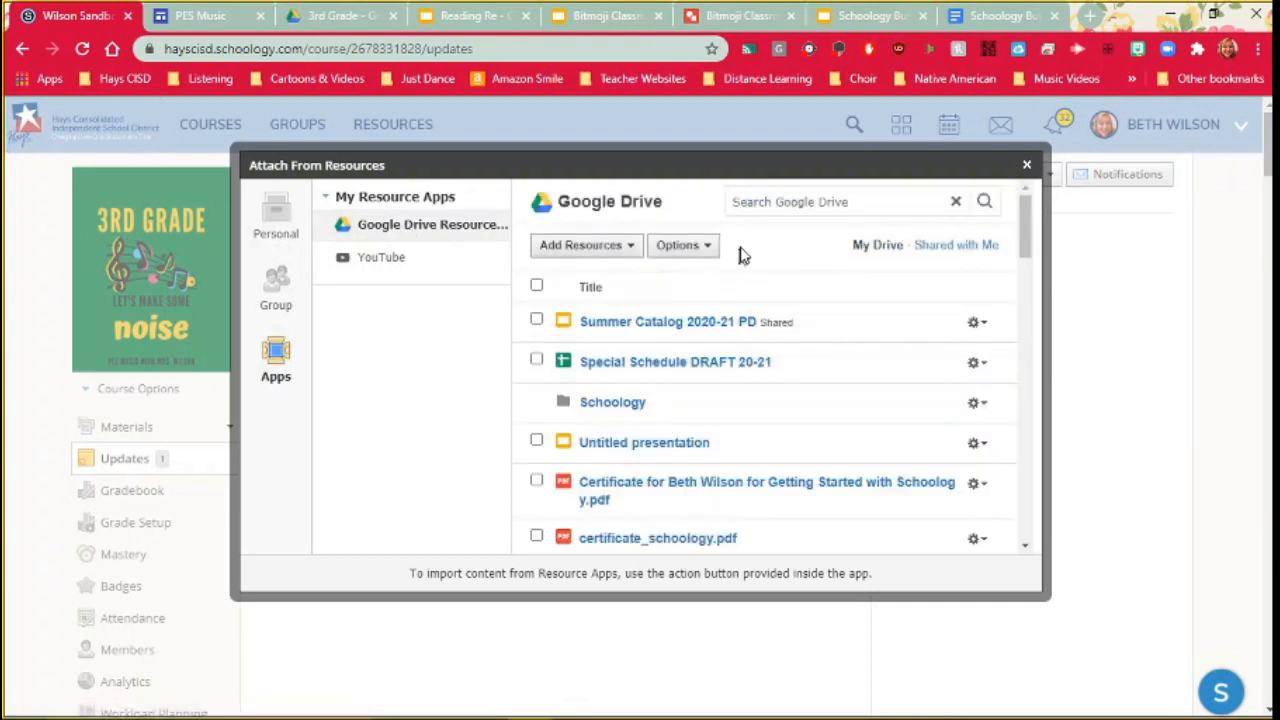
Search Google Drive for "bitmoji classroom" and embed the shared Bitmoji Classroom drawing in the update
{"action": "left_click", "coordinate": [785, 203]}
{"action": "type", "text": "bl"}
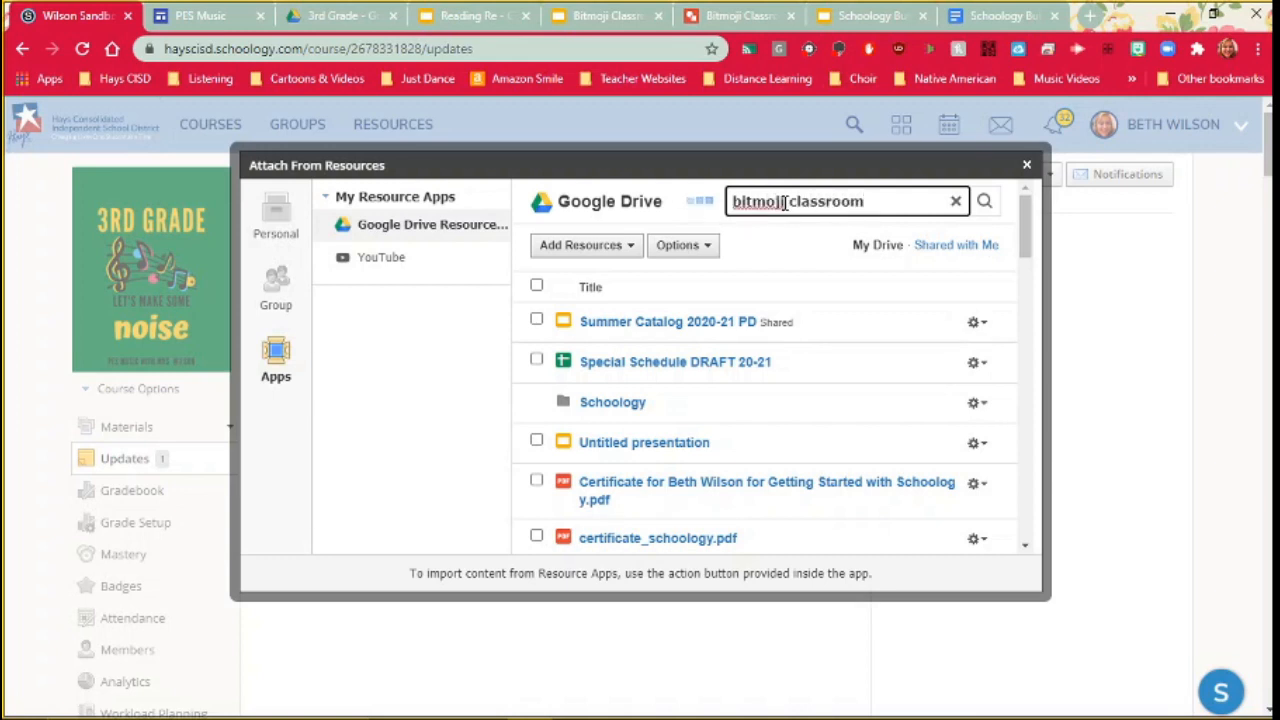
{"action": "key", "text": "Return"}
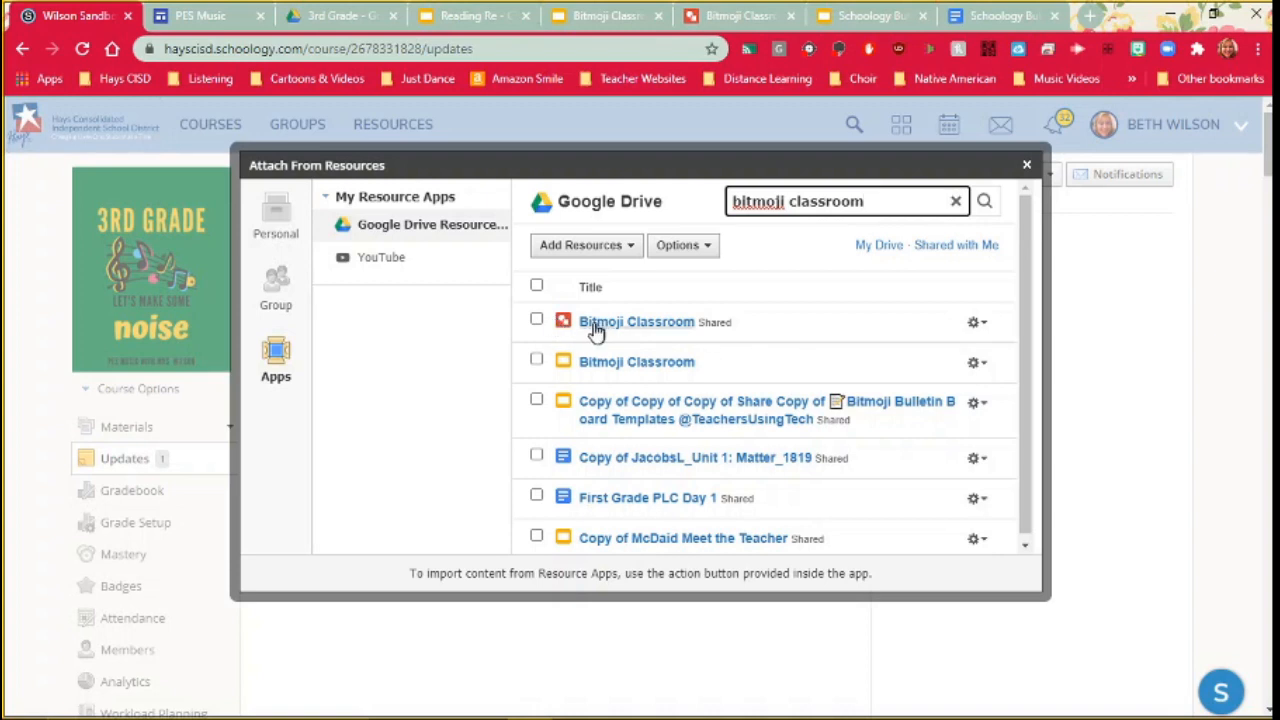
{"action": "left_click", "coordinate": [536, 320]}
{"action": "left_click", "coordinate": [552, 248]}
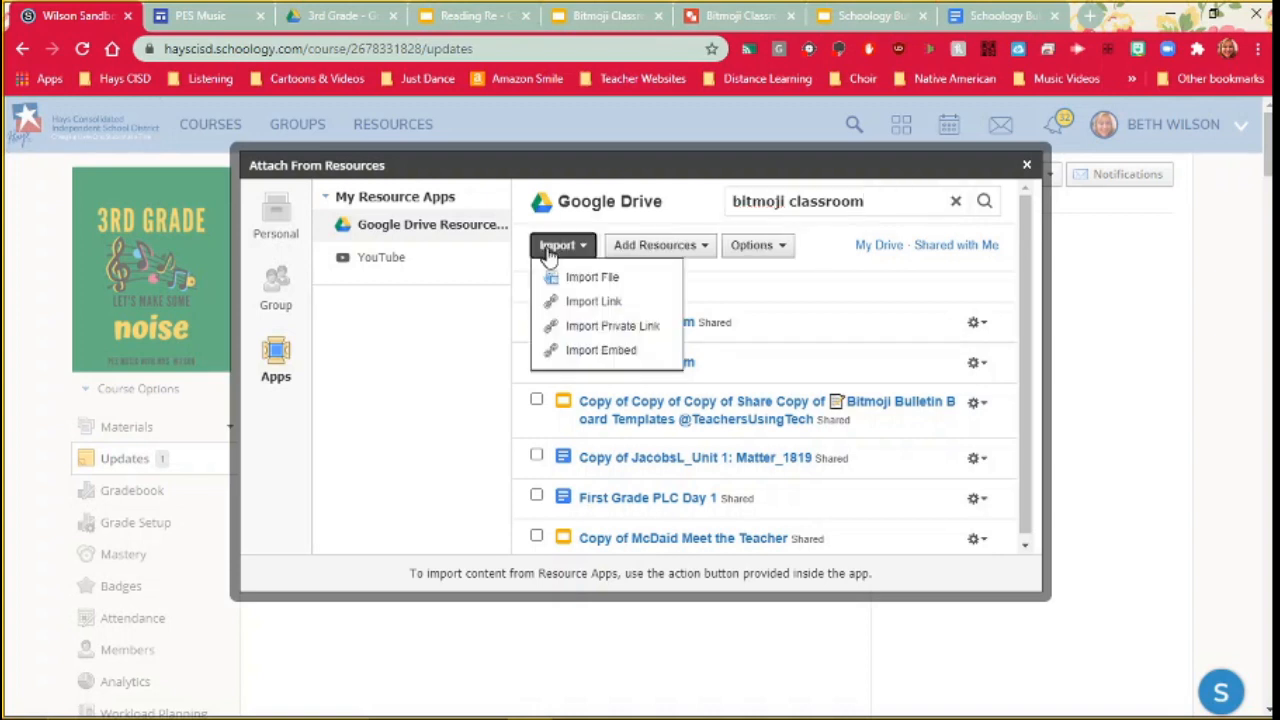
{"action": "left_click", "coordinate": [565, 350]}
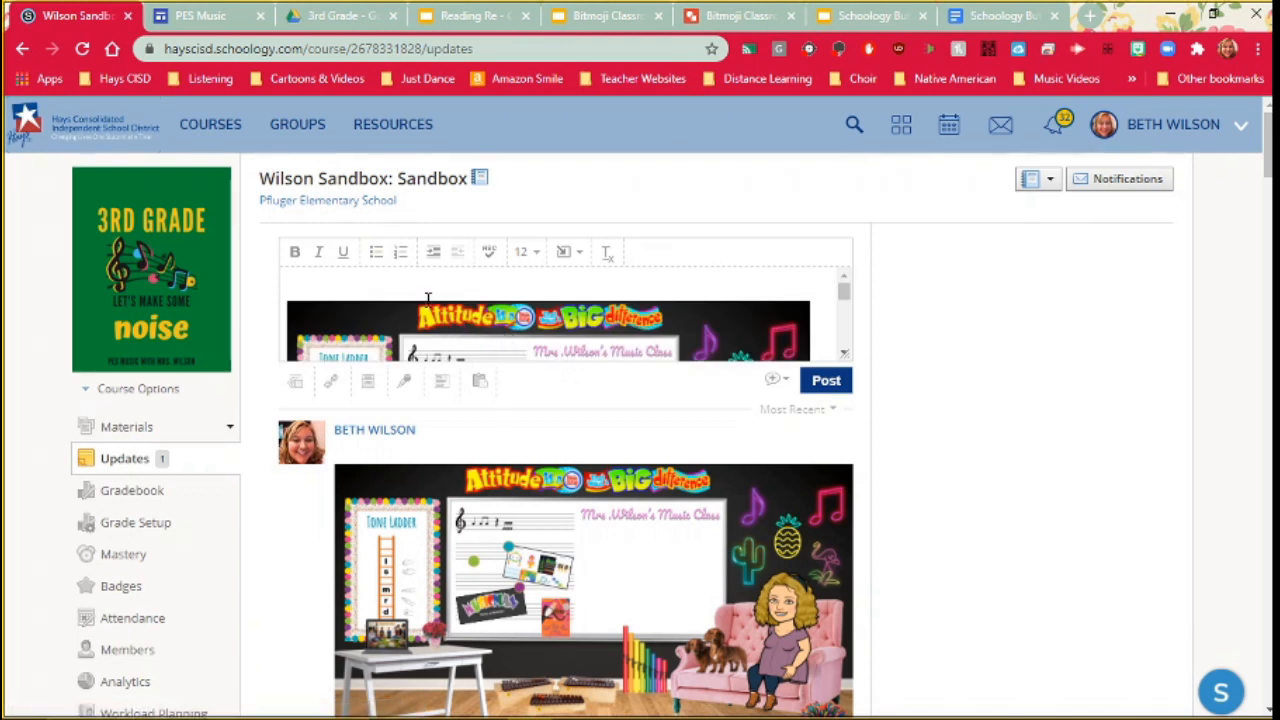
Paste the copied table of six buttons below the embedded classroom in the update
{"action": "scroll", "coordinate": [434, 311], "scroll_direction": "down", "scroll_amount": 2}
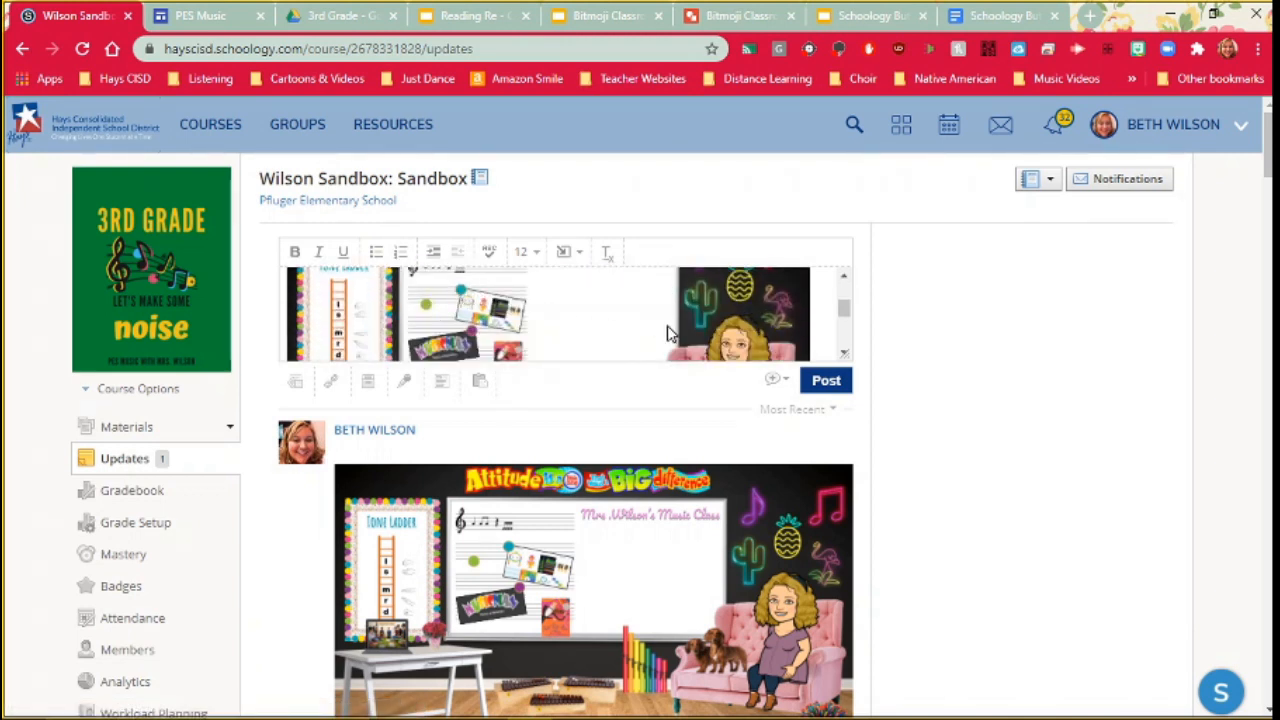
{"action": "scroll", "coordinate": [670, 333], "scroll_direction": "down", "scroll_amount": 3}
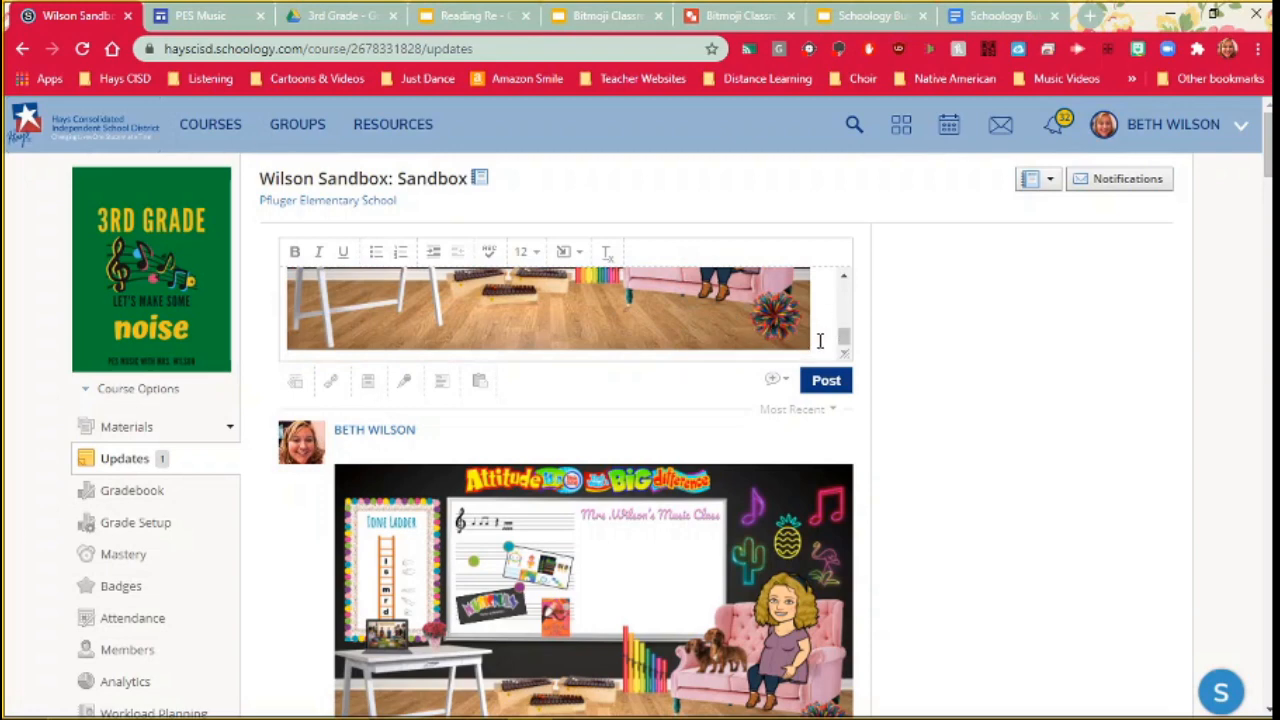
{"action": "scroll", "coordinate": [819, 341], "scroll_direction": "down", "scroll_amount": 1}
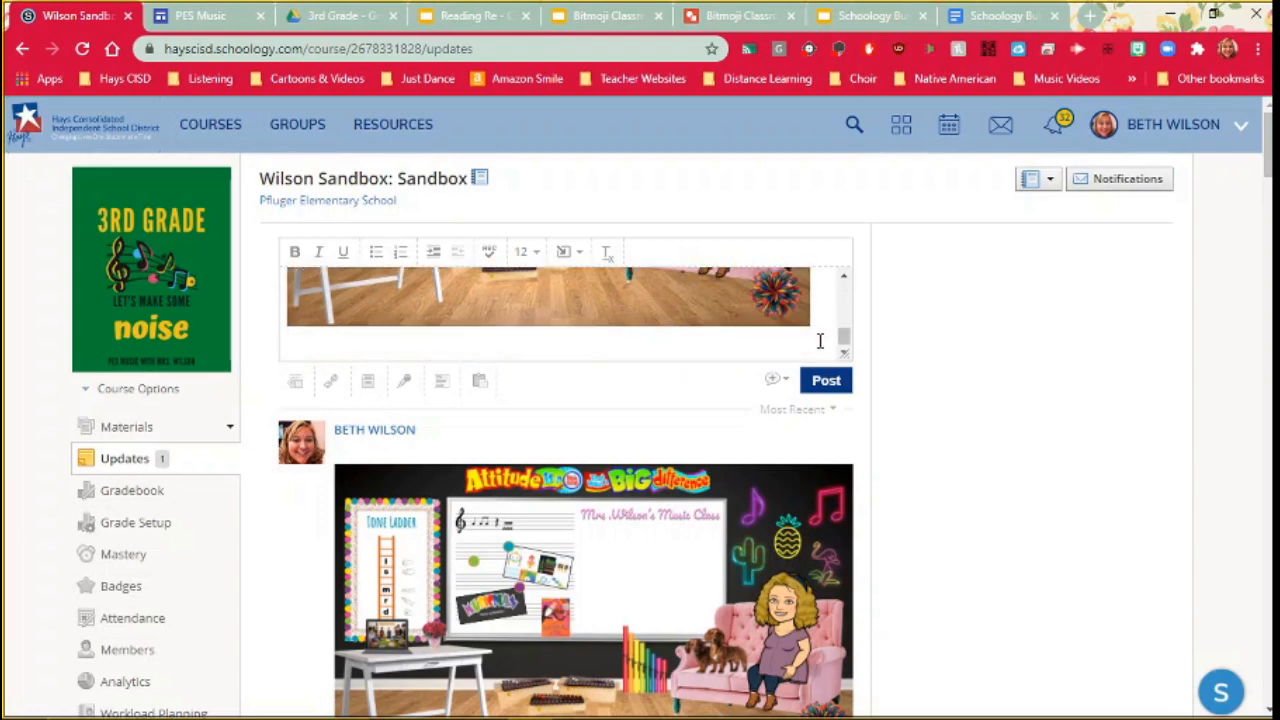
{"action": "key", "text": "ctrl+v"}
{"action": "scroll", "coordinate": [655, 345], "scroll_direction": "up", "scroll_amount": 3}
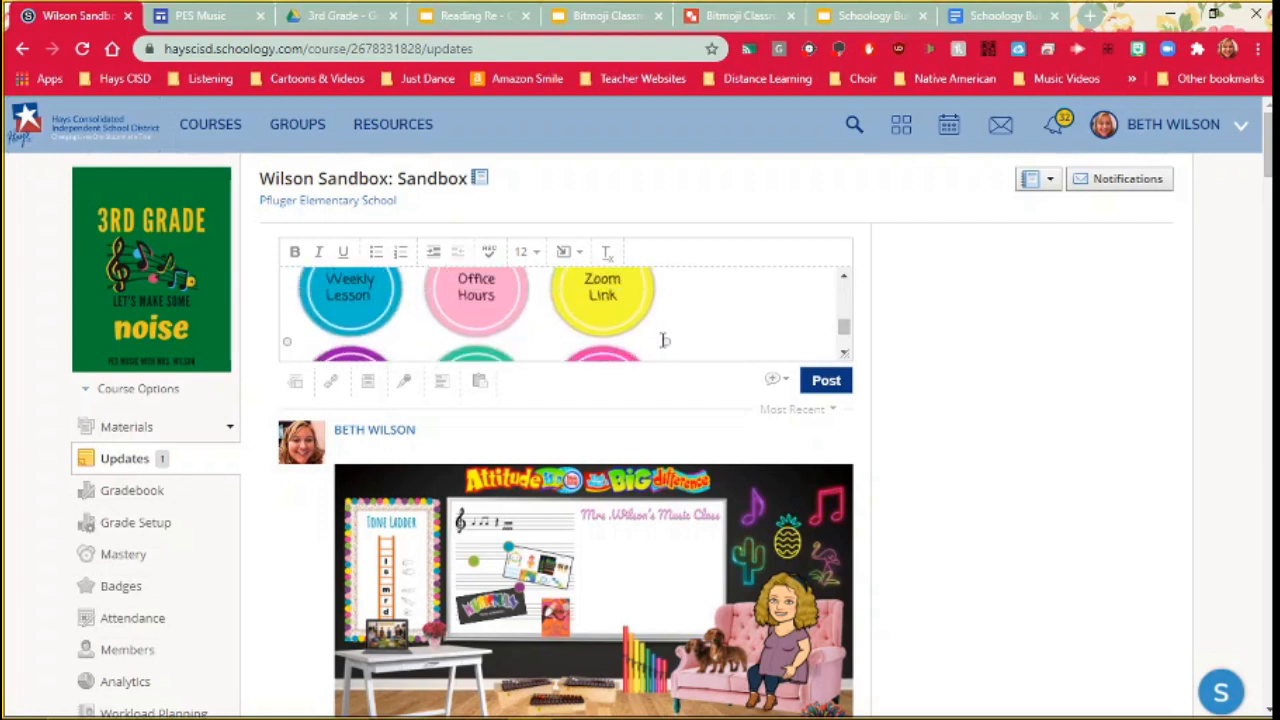
{"action": "scroll", "coordinate": [663, 338], "scroll_direction": "down", "scroll_amount": 3}
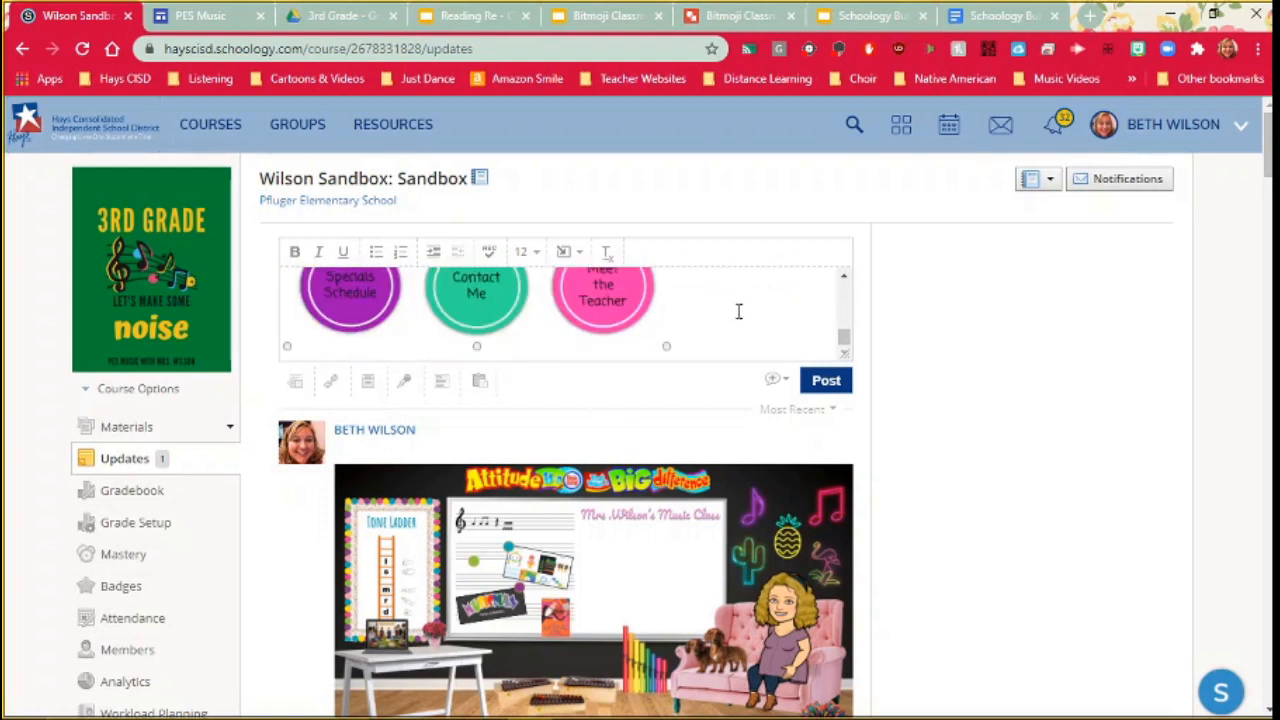
Mark the update as an announcement and post it to the course
{"action": "left_click", "coordinate": [785, 384]}
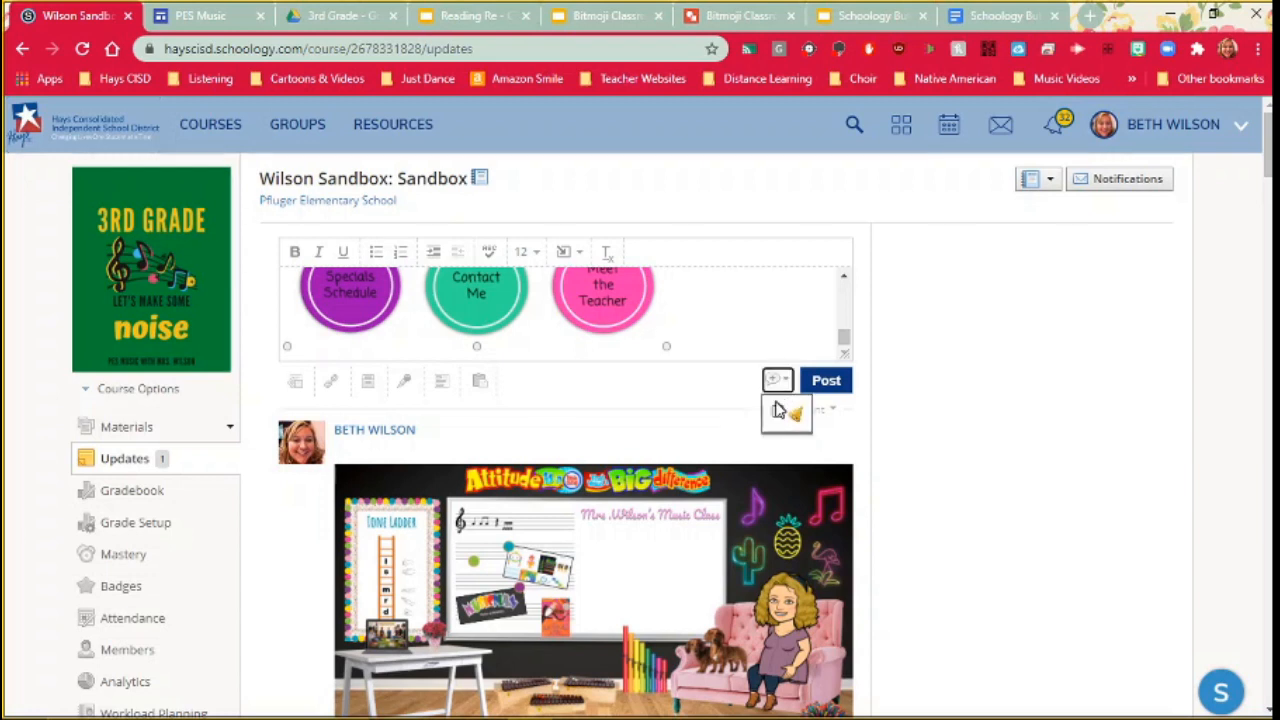
{"action": "left_click", "coordinate": [779, 413]}
{"action": "left_click", "coordinate": [835, 388]}
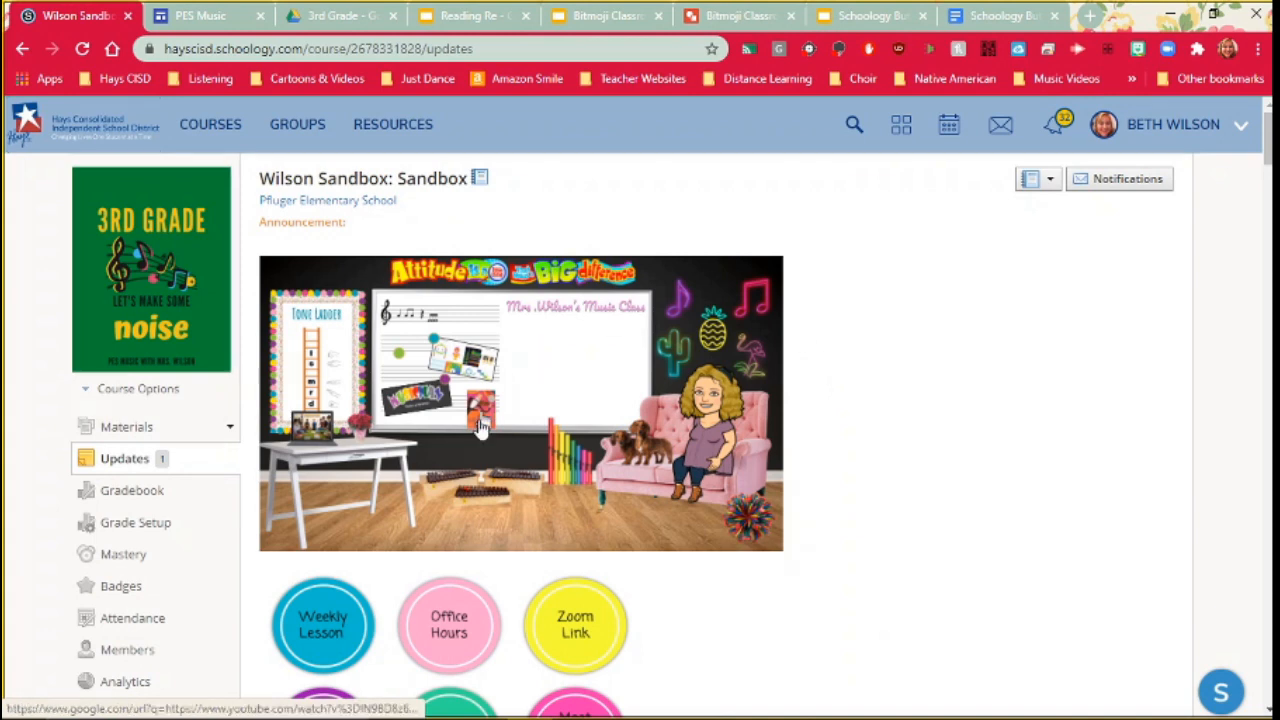
Examine the posted announcement's classroom and buttons alongside the Schoology Buttons document and the earlier Classroom Information update
{"action": "scroll", "coordinate": [838, 388], "scroll_direction": "down", "scroll_amount": 1}
{"action": "scroll", "coordinate": [389, 517], "scroll_direction": "down", "scroll_amount": 2}
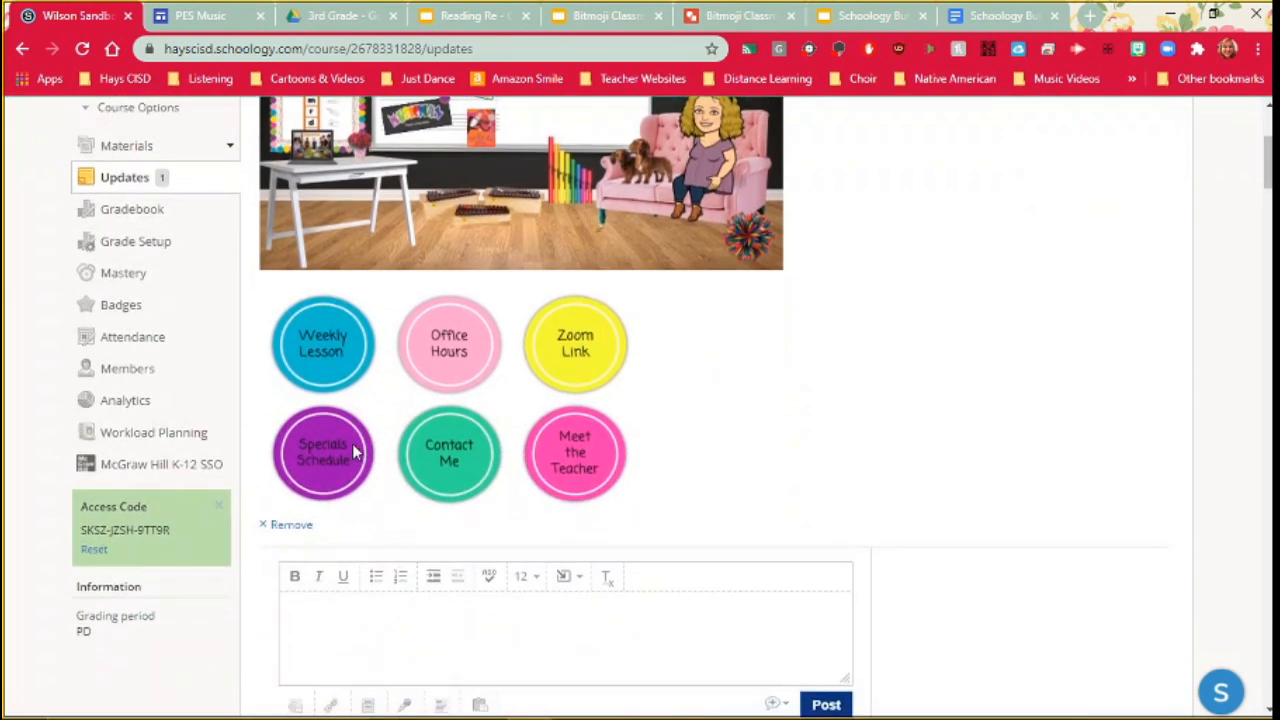
{"action": "scroll", "coordinate": [343, 449], "scroll_direction": "up", "scroll_amount": 1}
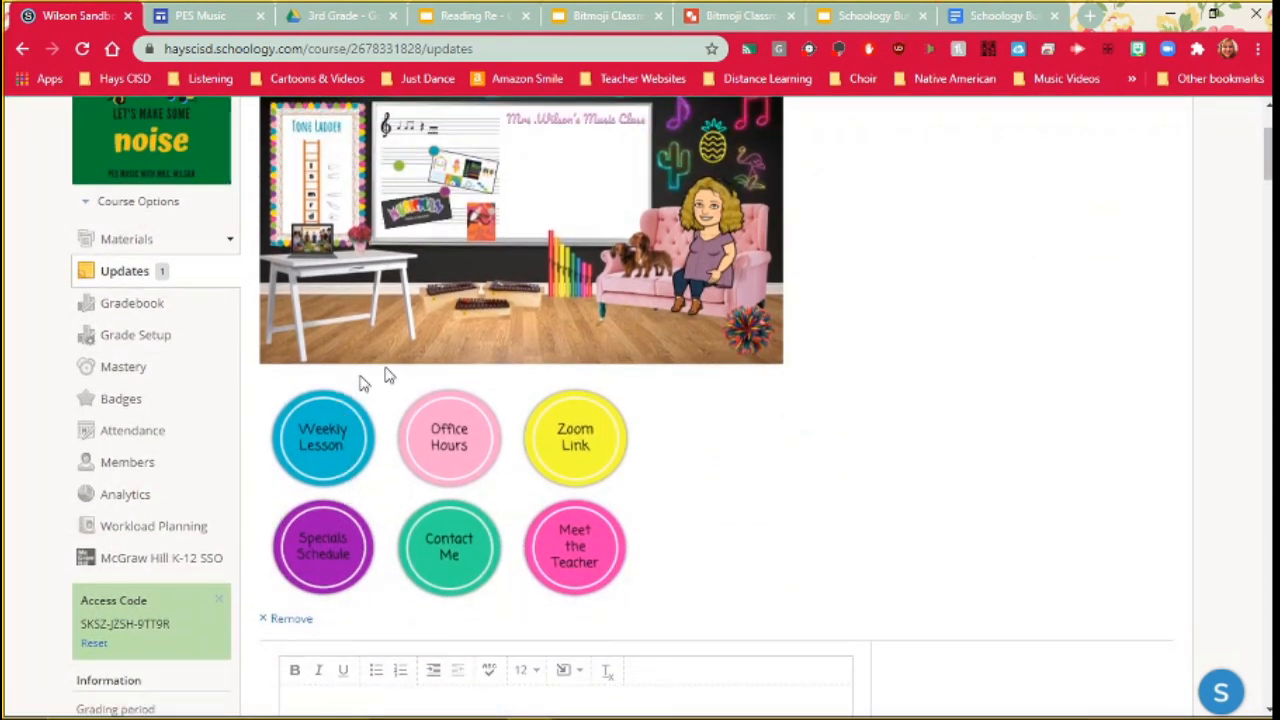
{"action": "left_click", "coordinate": [1000, 10]}
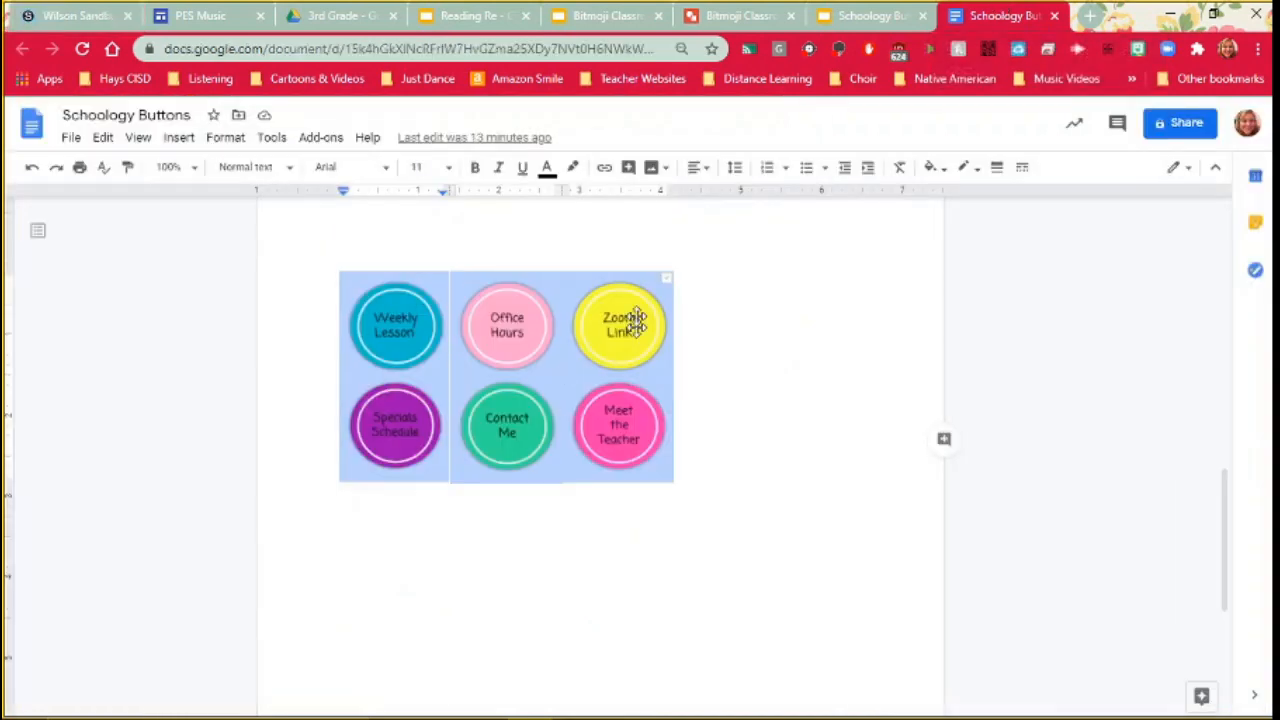
{"action": "left_click", "coordinate": [62, 10]}
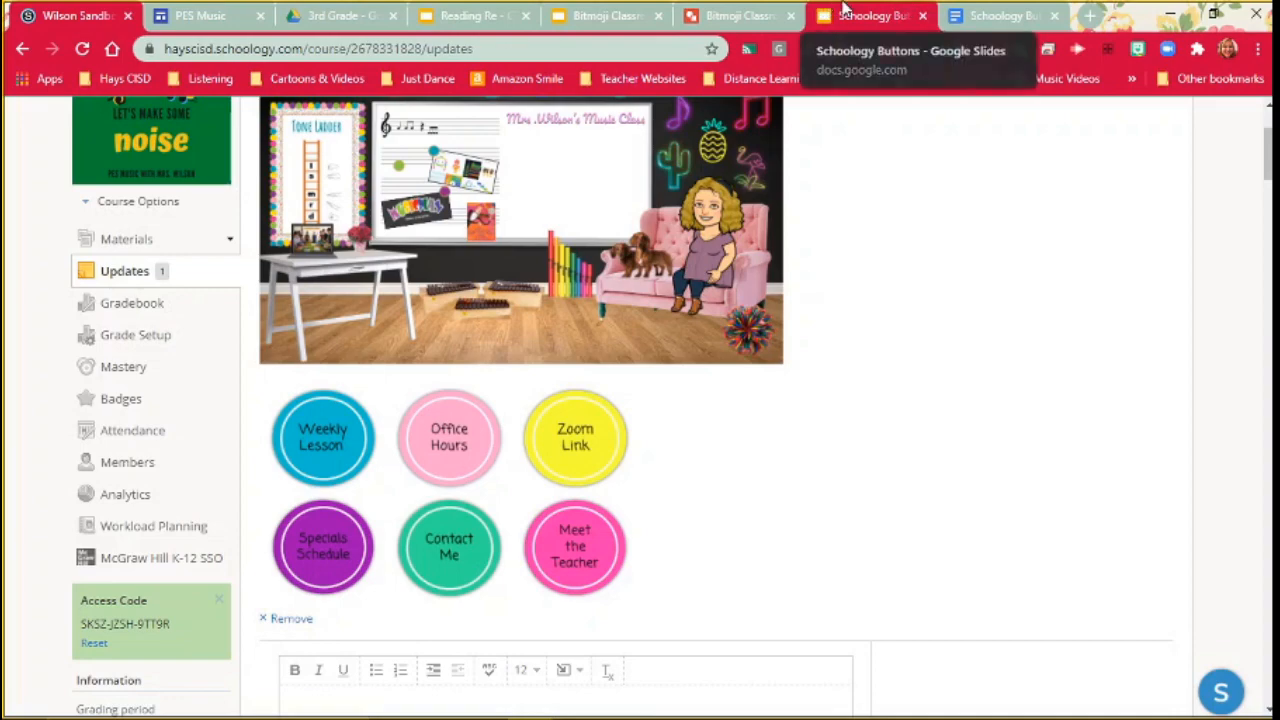
{"action": "scroll", "coordinate": [624, 478], "scroll_direction": "down", "scroll_amount": 15}
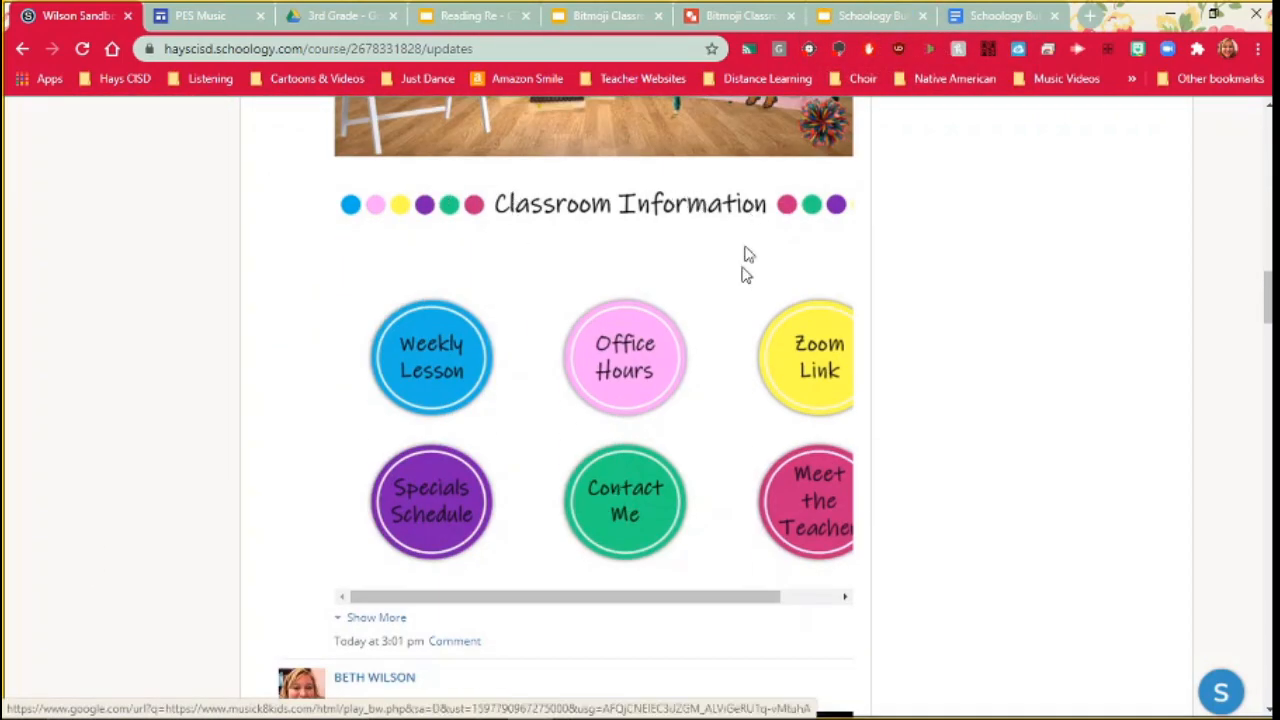
{"action": "scroll", "coordinate": [729, 503], "scroll_direction": "up", "scroll_amount": 5}
{"action": "scroll", "coordinate": [727, 500], "scroll_direction": "up", "scroll_amount": 10}
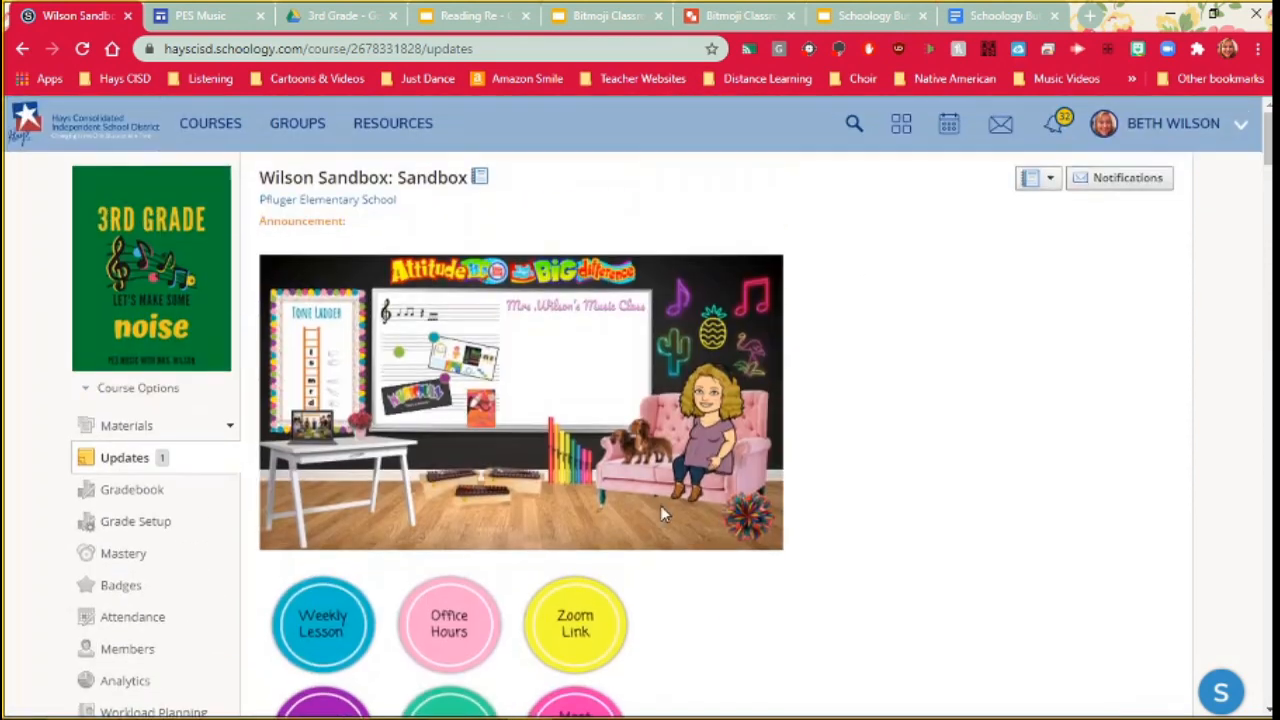
{"action": "scroll", "coordinate": [584, 229], "scroll_direction": "down", "scroll_amount": 2}
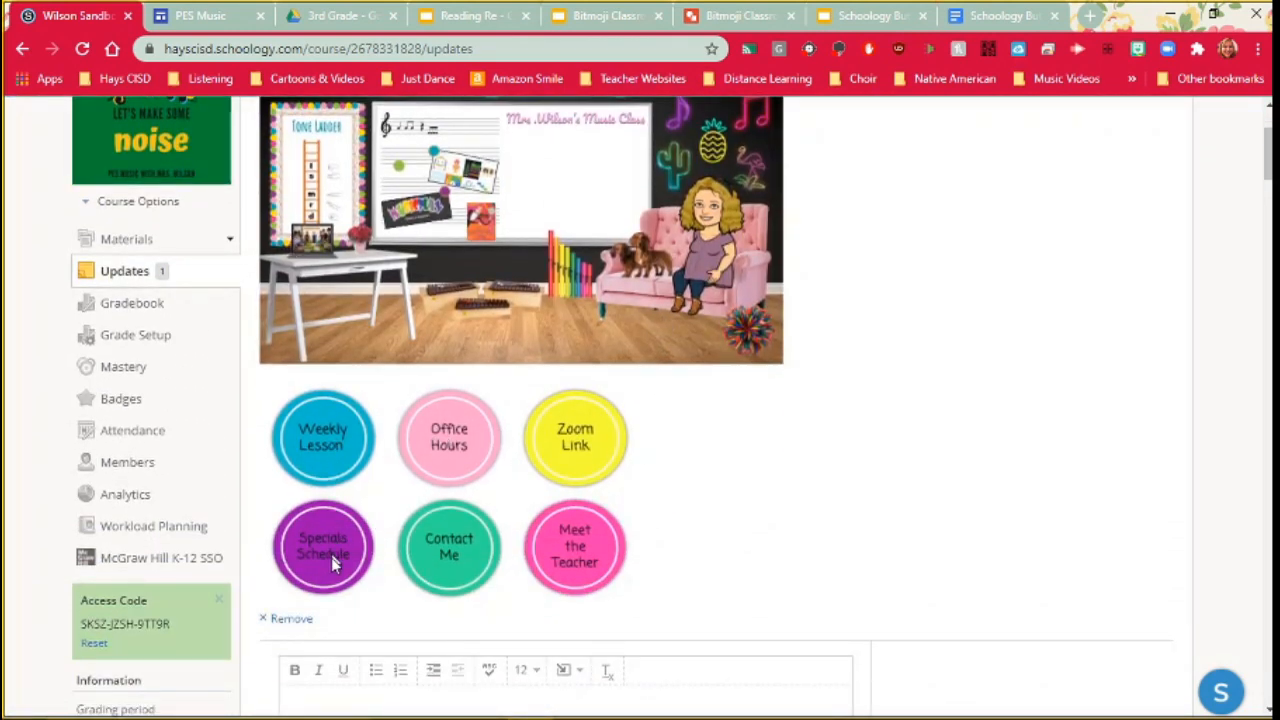
Test the Meet the Teacher button's link in the announcement and return to the course updates
{"action": "left_click", "coordinate": [585, 531]}
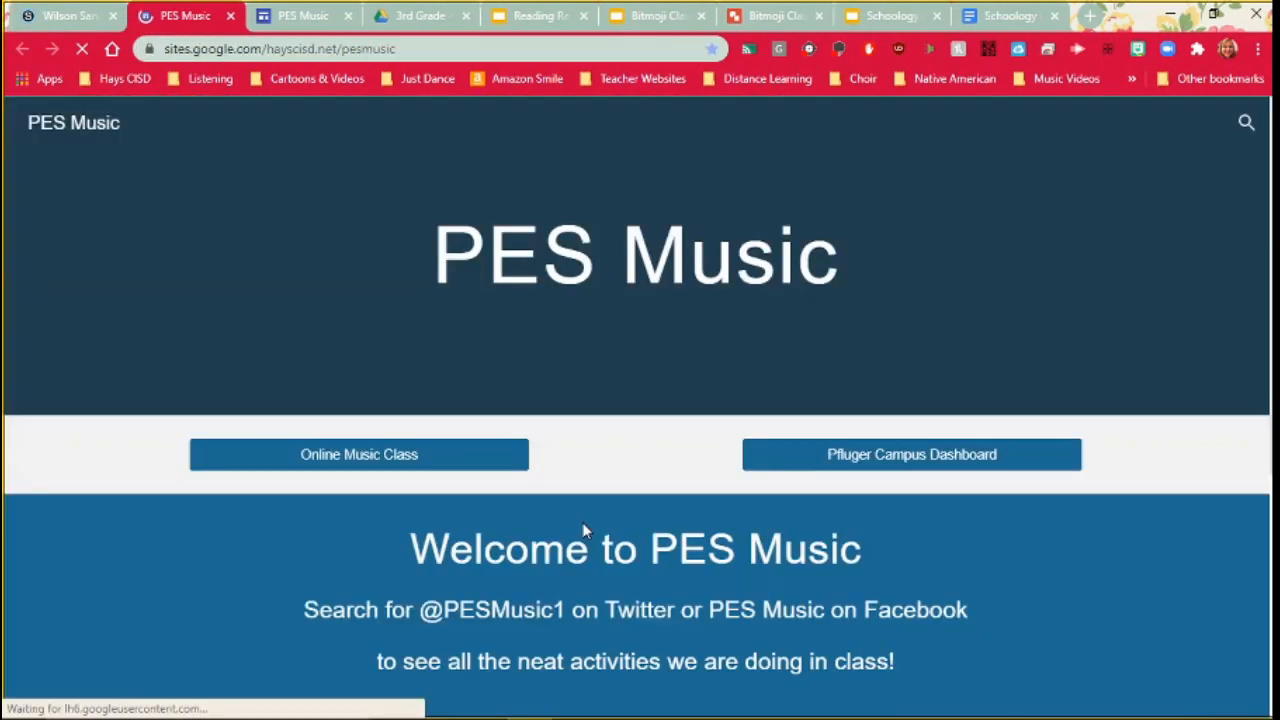
{"action": "scroll", "coordinate": [770, 405], "scroll_direction": "down", "scroll_amount": 4}
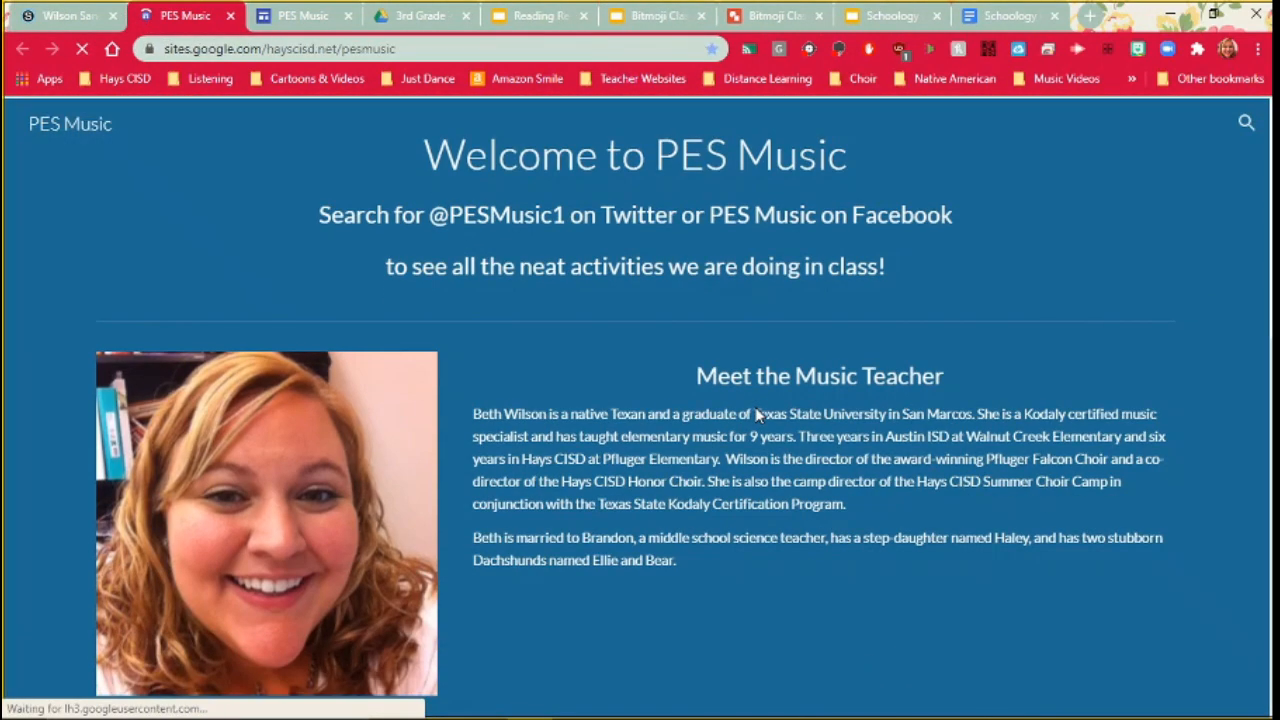
{"action": "left_click", "coordinate": [68, 16]}
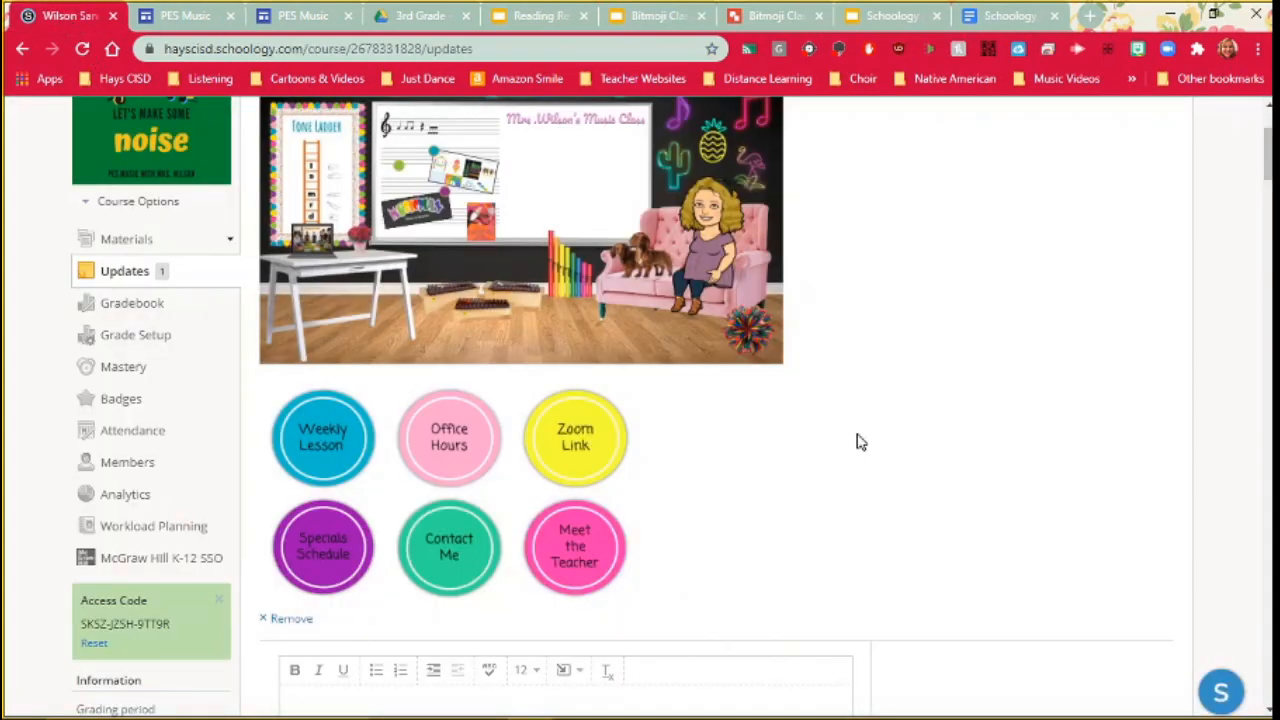